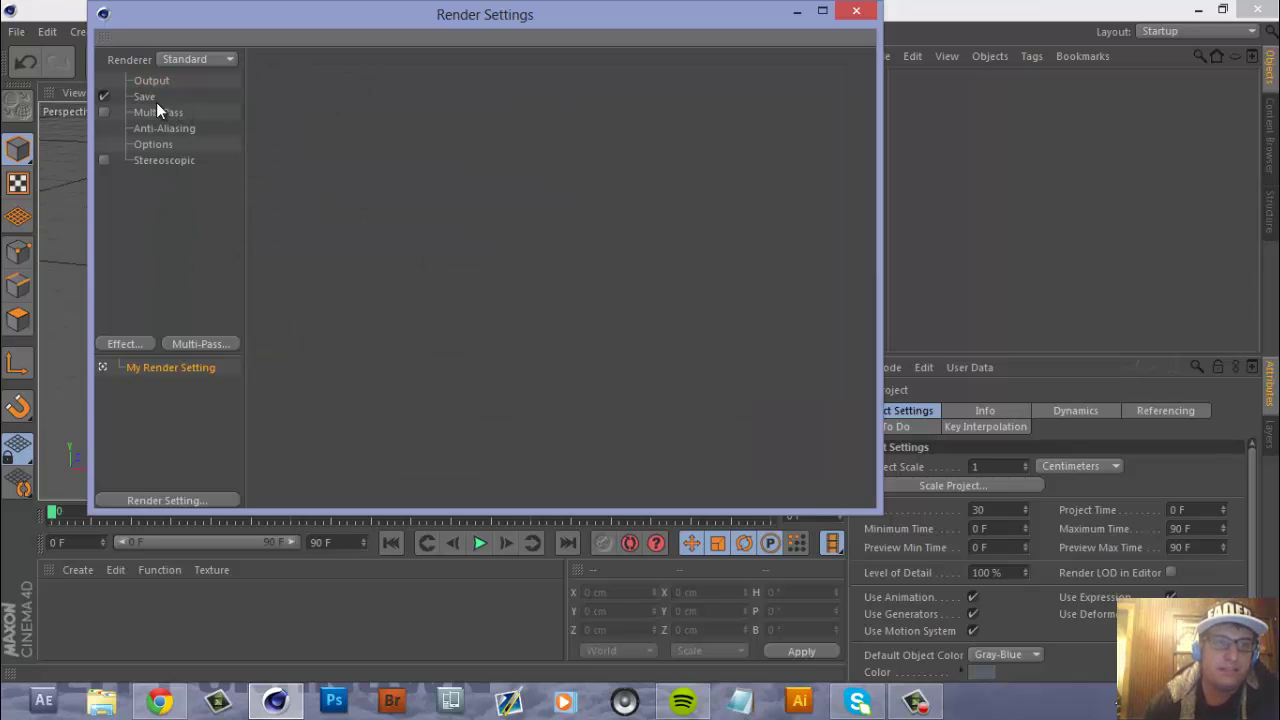
# Step: Change the renderer from Standard to VrayBridge and open the VrayBridge render options
pyautogui.click(152, 81)
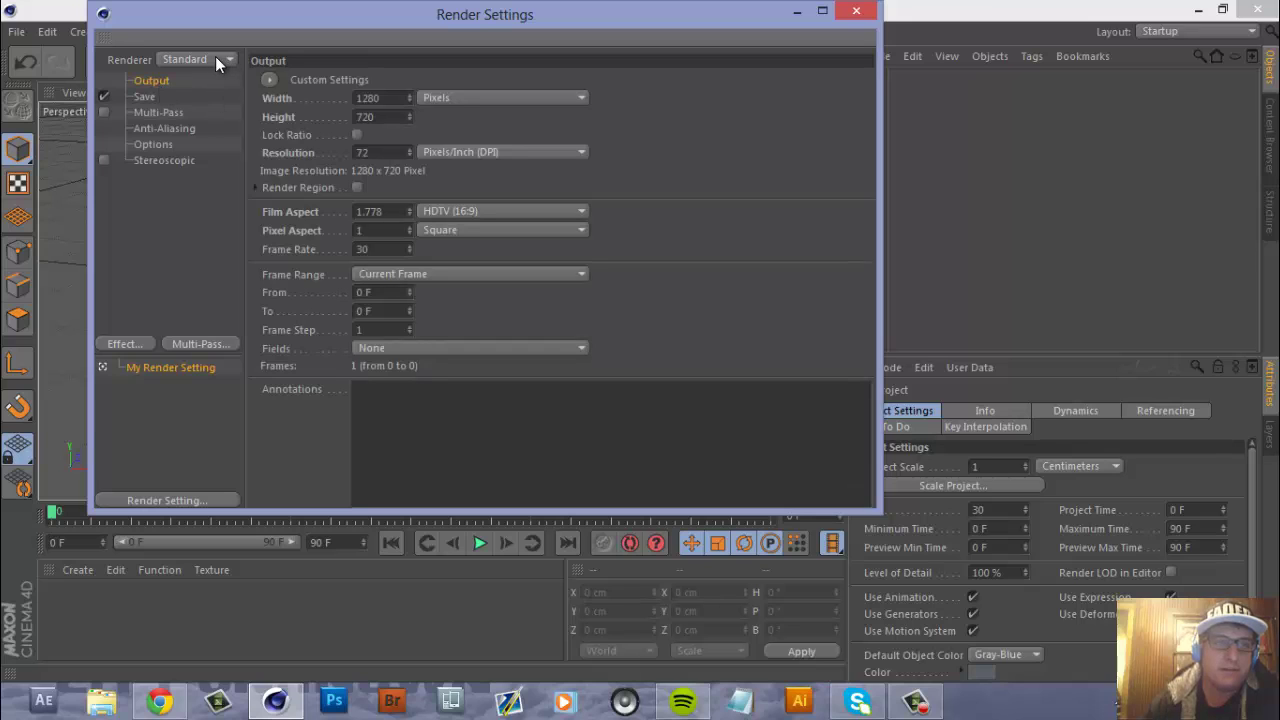
pyautogui.click(218, 63)
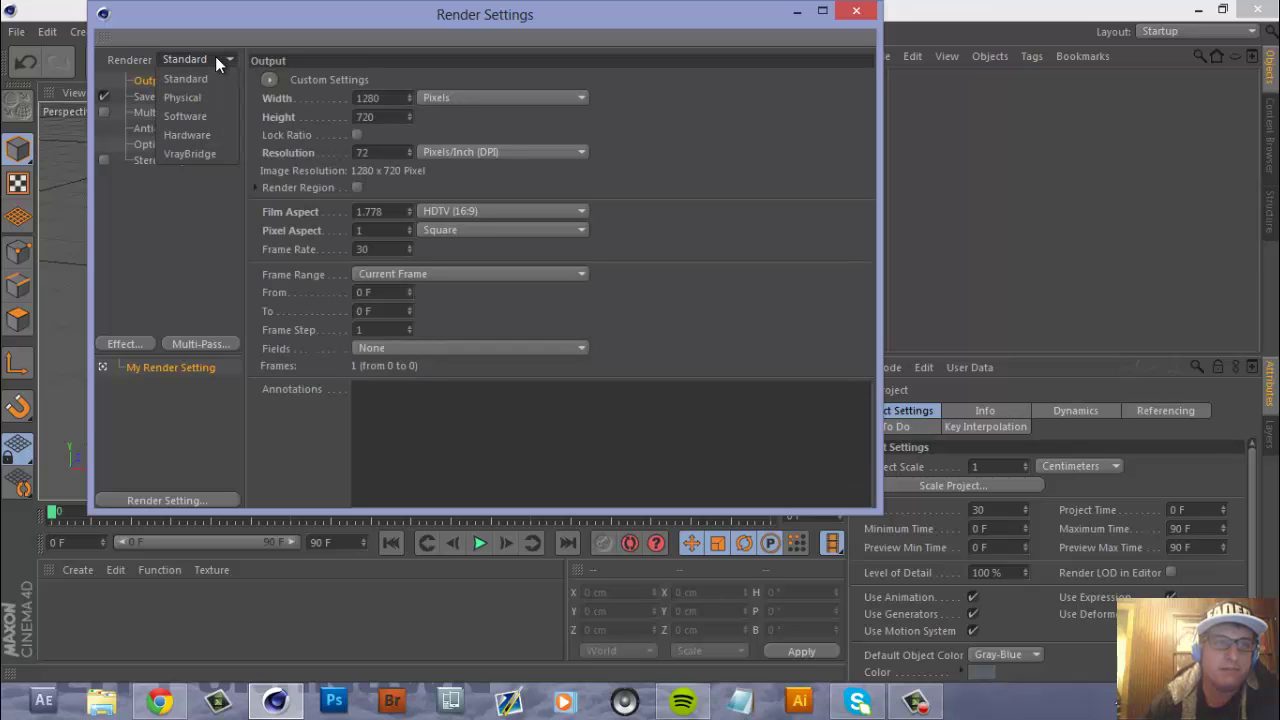
pyautogui.click(217, 154)
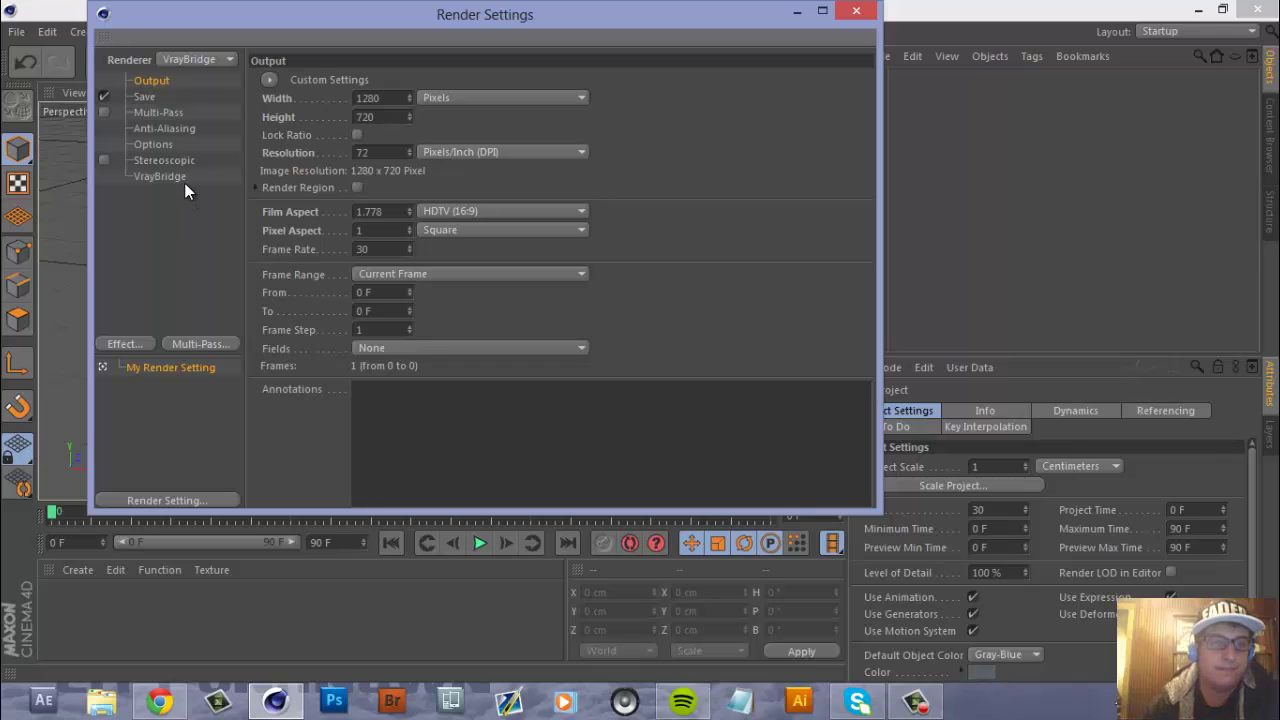
pyautogui.click(182, 180)
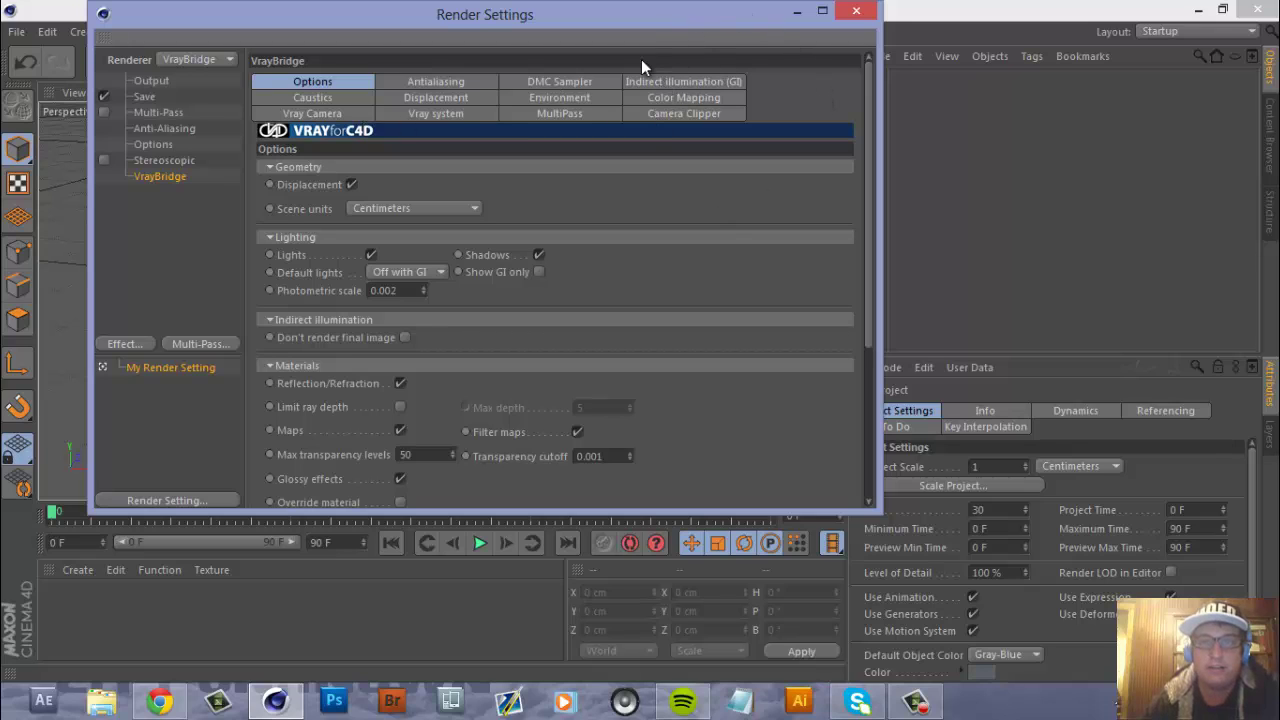
# Step: Turn on V-Ray indirect illumination with the GI preset "02_IR-LC_very fast [for print size]" and close the render settings
pyautogui.click(689, 83)
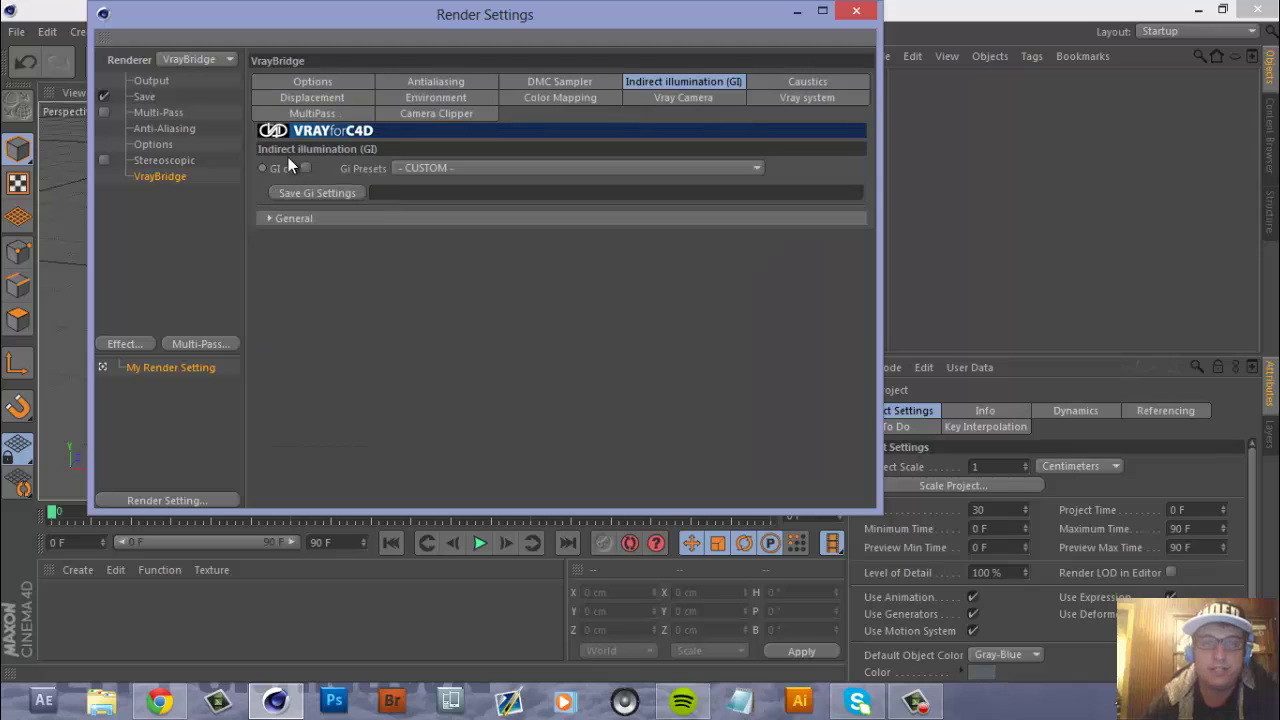
pyautogui.click(307, 168)
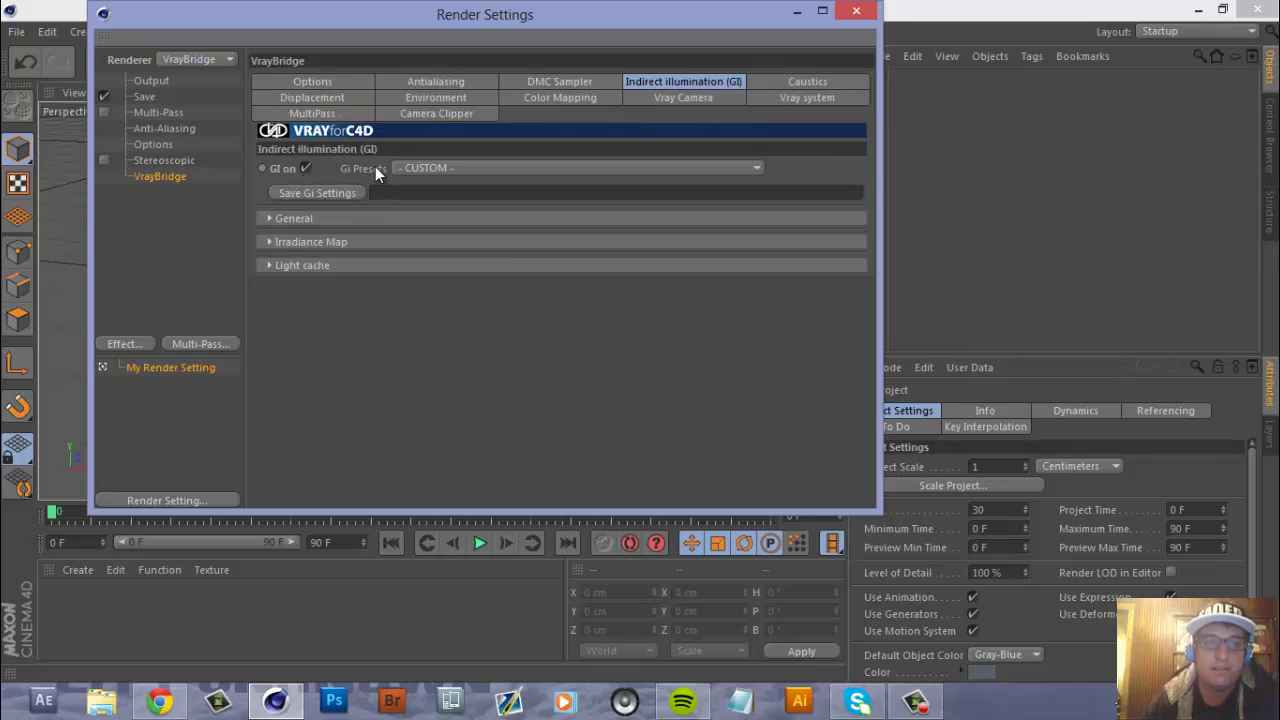
pyautogui.click(500, 168)
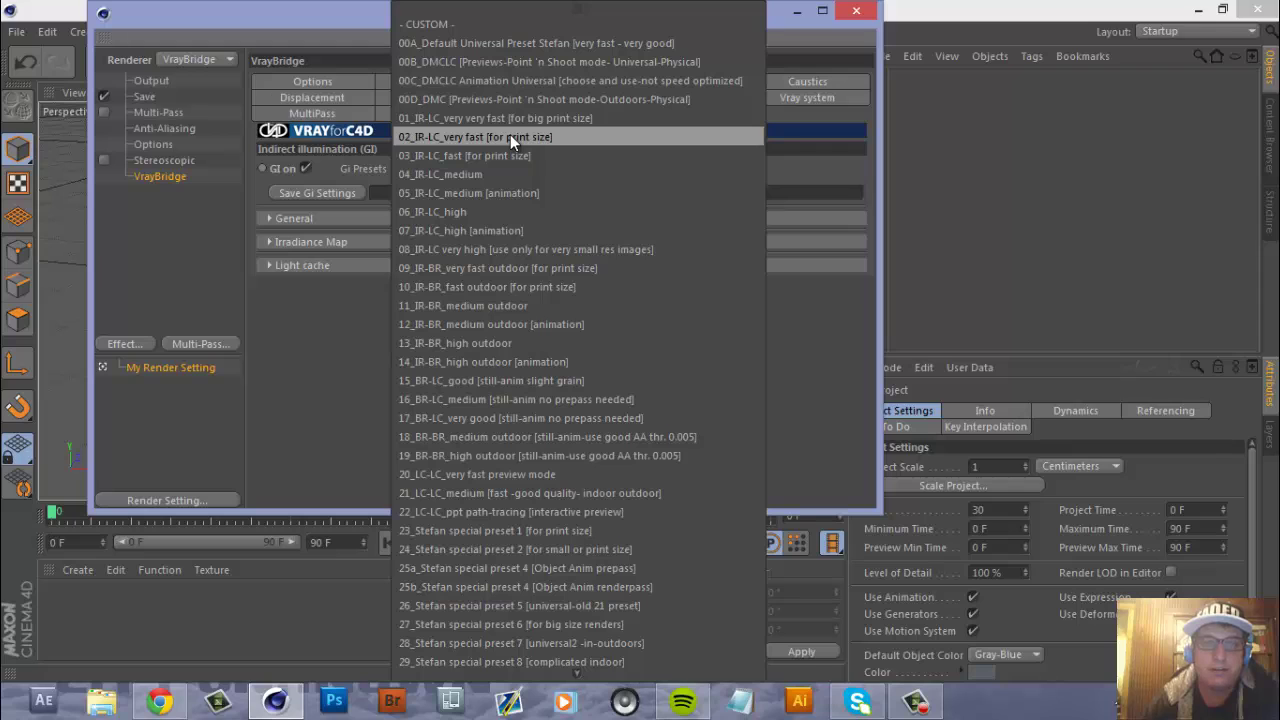
pyautogui.click(532, 137)
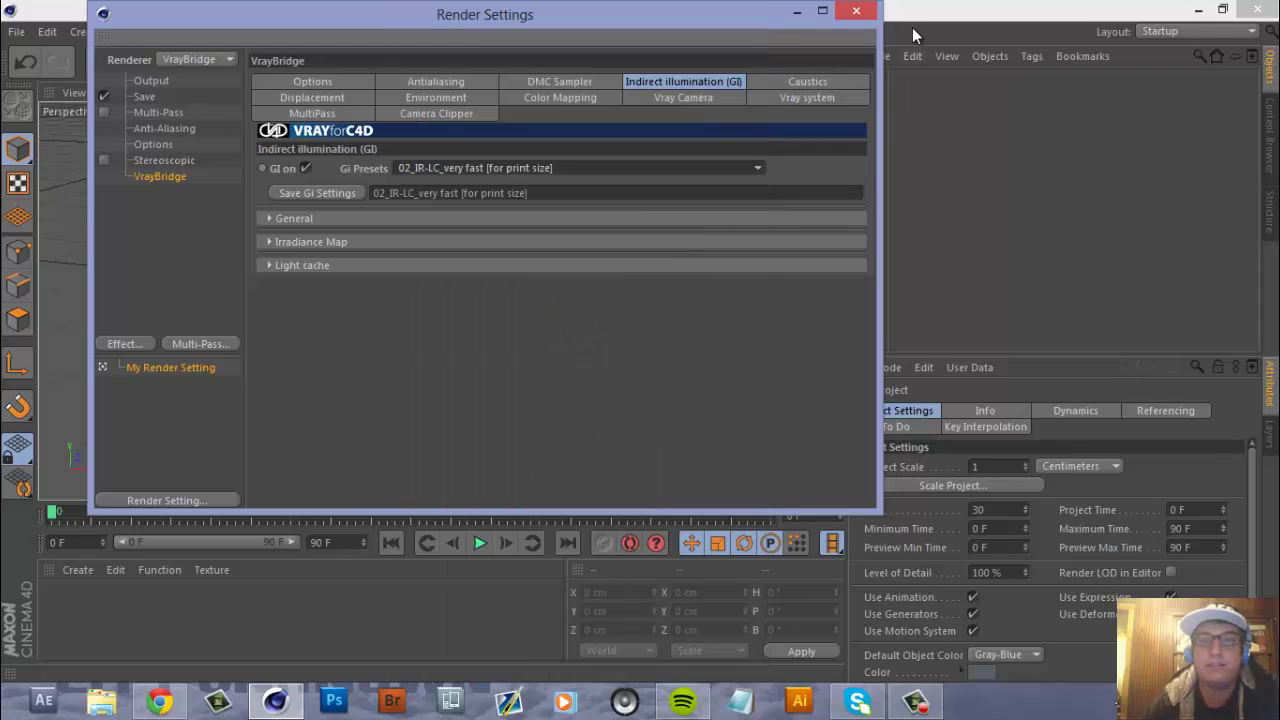
pyautogui.click(853, 13)
pyautogui.scroll(-3, 685, 160)
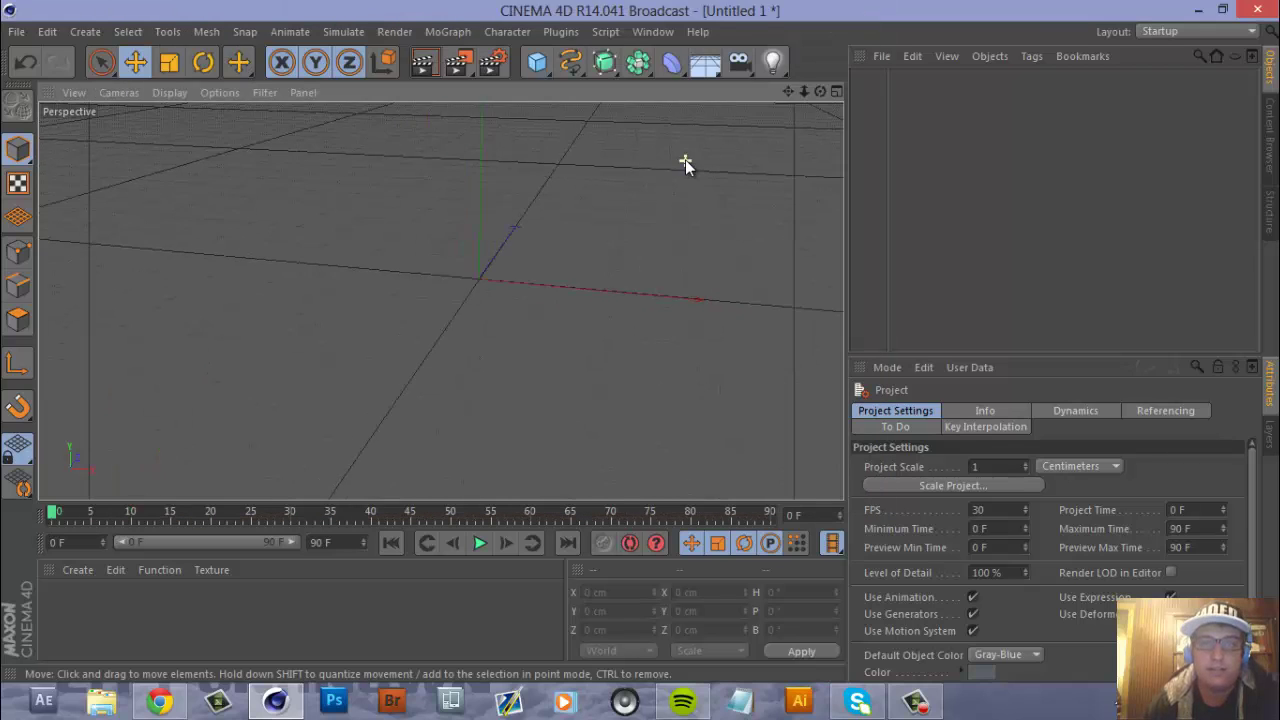
pyautogui.scroll(2, 685, 160)
pyautogui.moveTo(819, 95); pyautogui.dragTo(640, 360)
pyautogui.moveTo(788, 93); pyautogui.dragTo(631, 350)
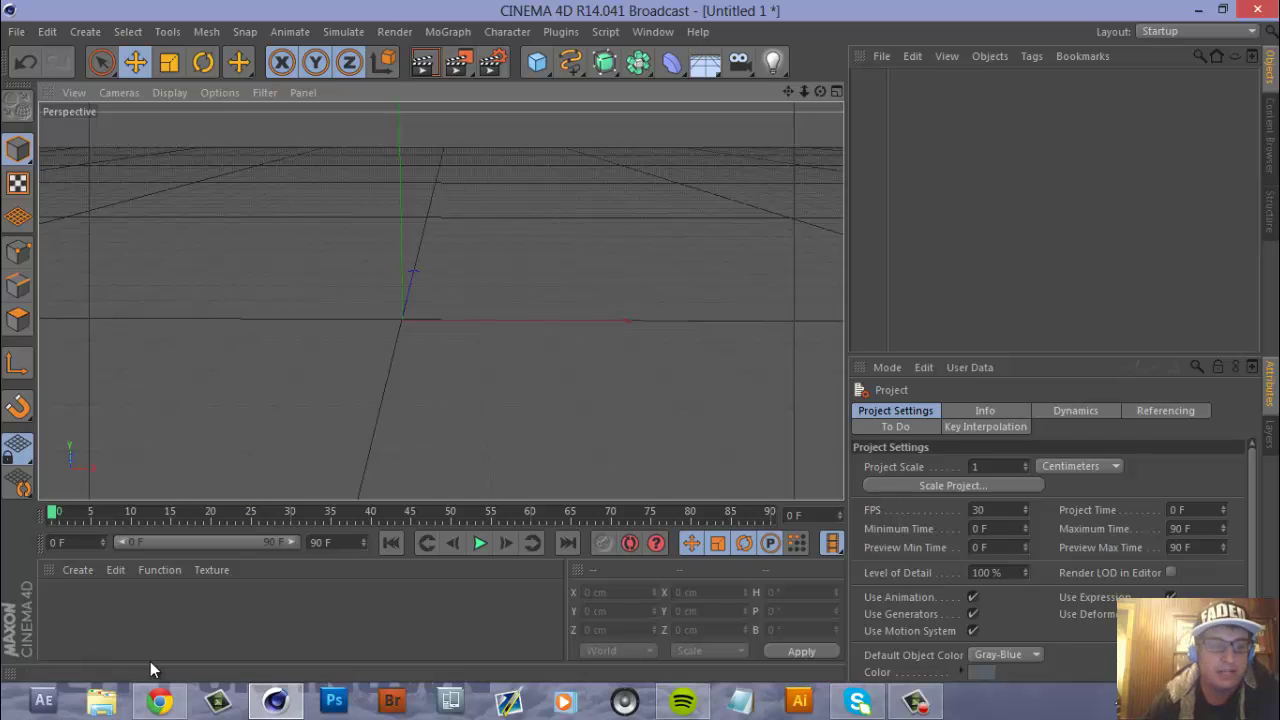
pyautogui.doubleClick(87, 616)
pyautogui.click(71, 605)
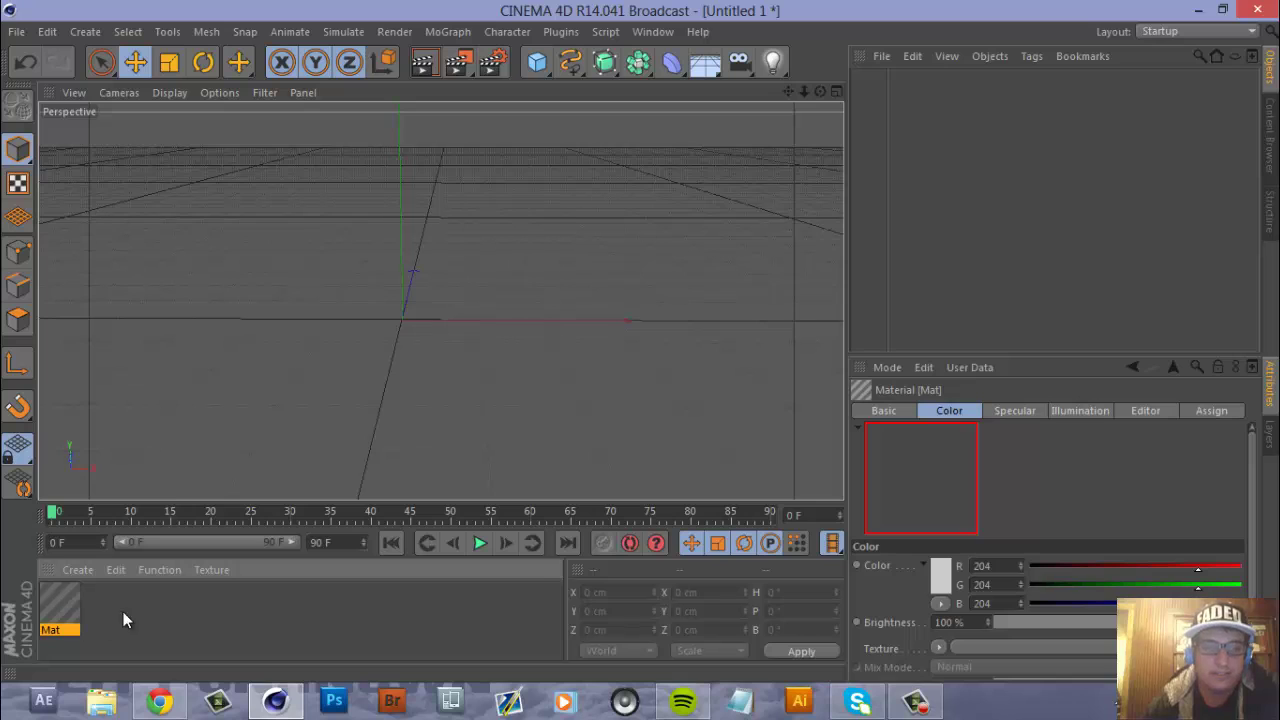
pyautogui.press('Delete')
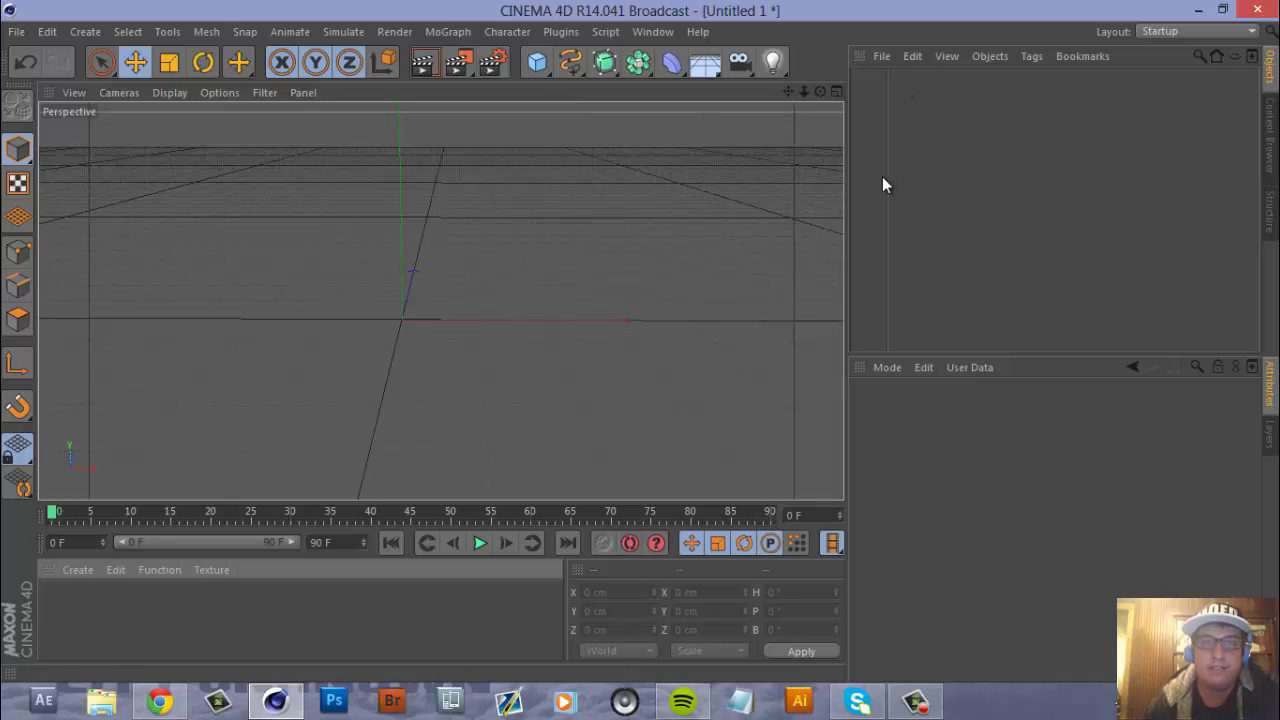
# Step: Add a cube, enlarge it to about 534 x 237 x 598 cm and raise it to about Y 100 cm
pyautogui.click(537, 62)
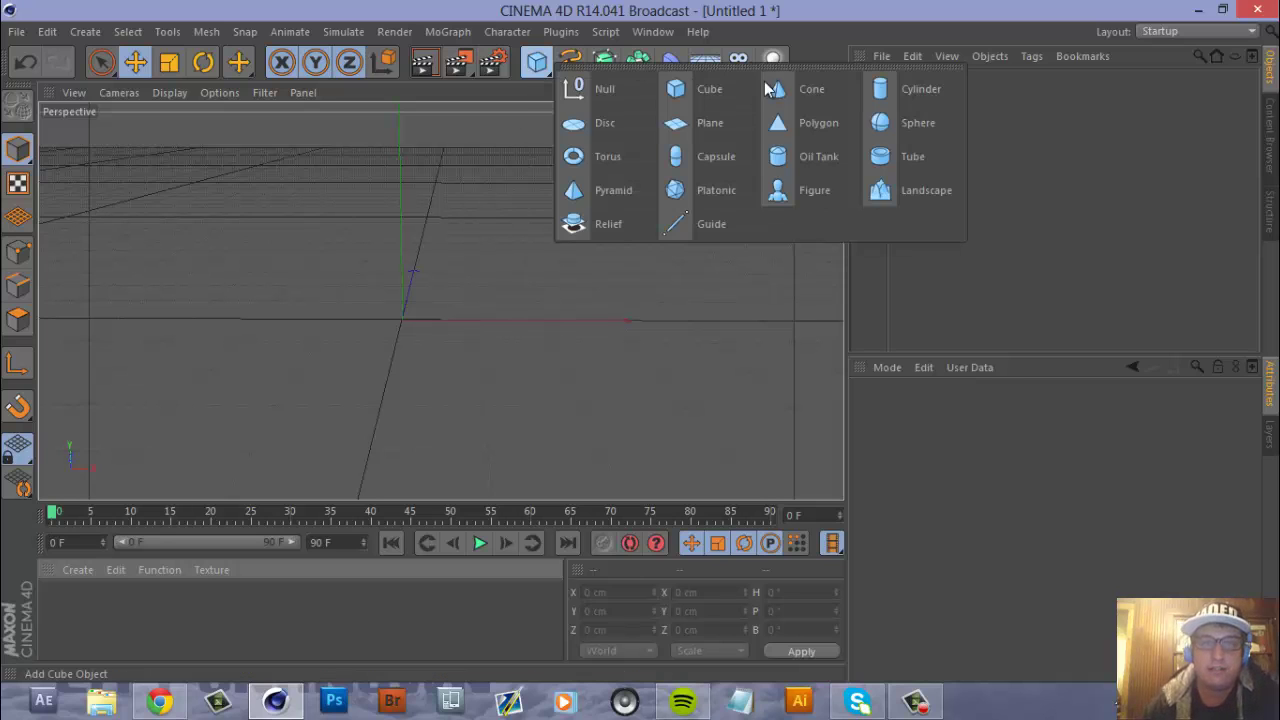
pyautogui.click(706, 89)
pyautogui.moveTo(475, 322); pyautogui.dragTo(594, 303)
pyautogui.moveTo(407, 300); pyautogui.dragTo(397, 268)
pyautogui.moveTo(401, 210); pyautogui.dragTo(423, 141)
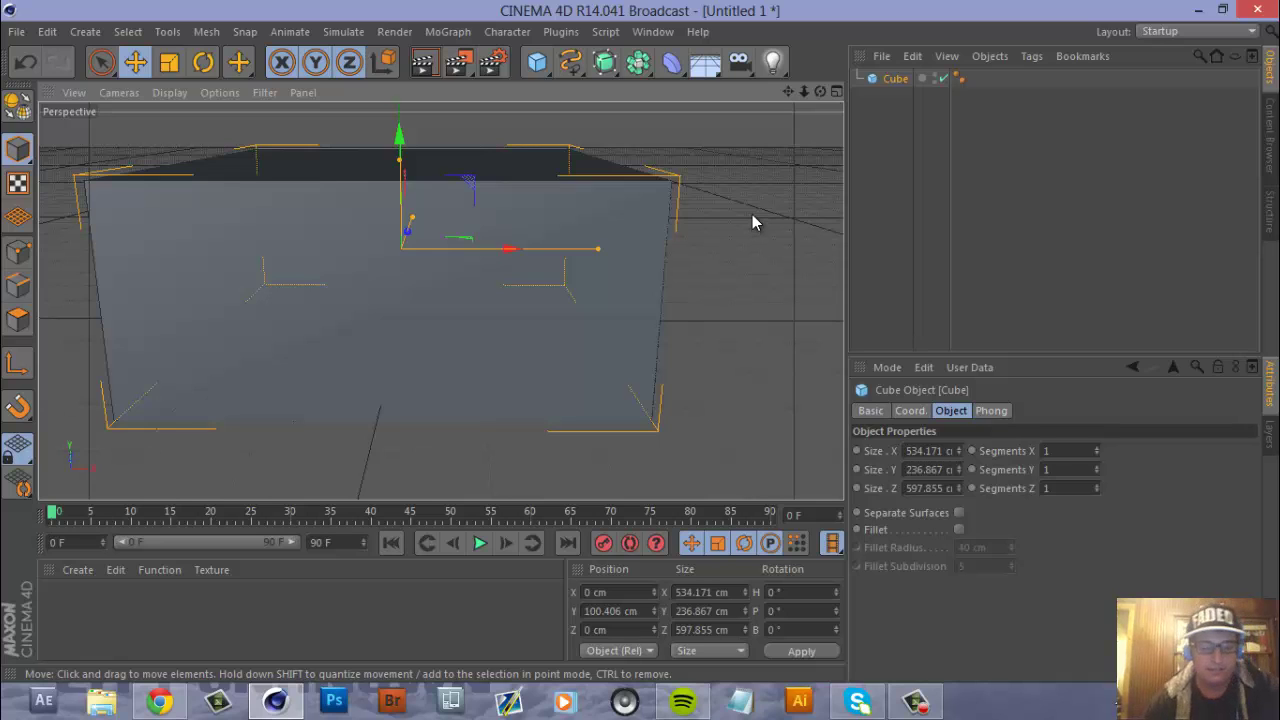
# Step: Make the cube editable and delete its front polygon to open the box
pyautogui.press('c')
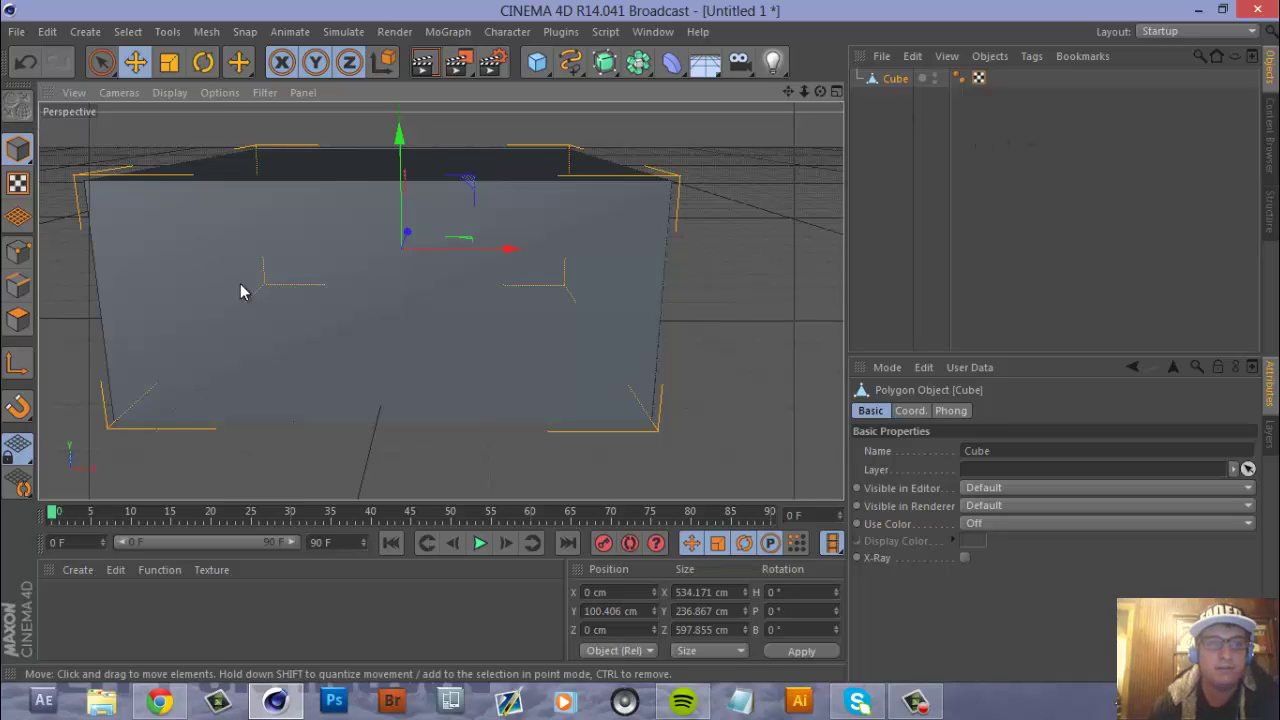
pyautogui.click(19, 320)
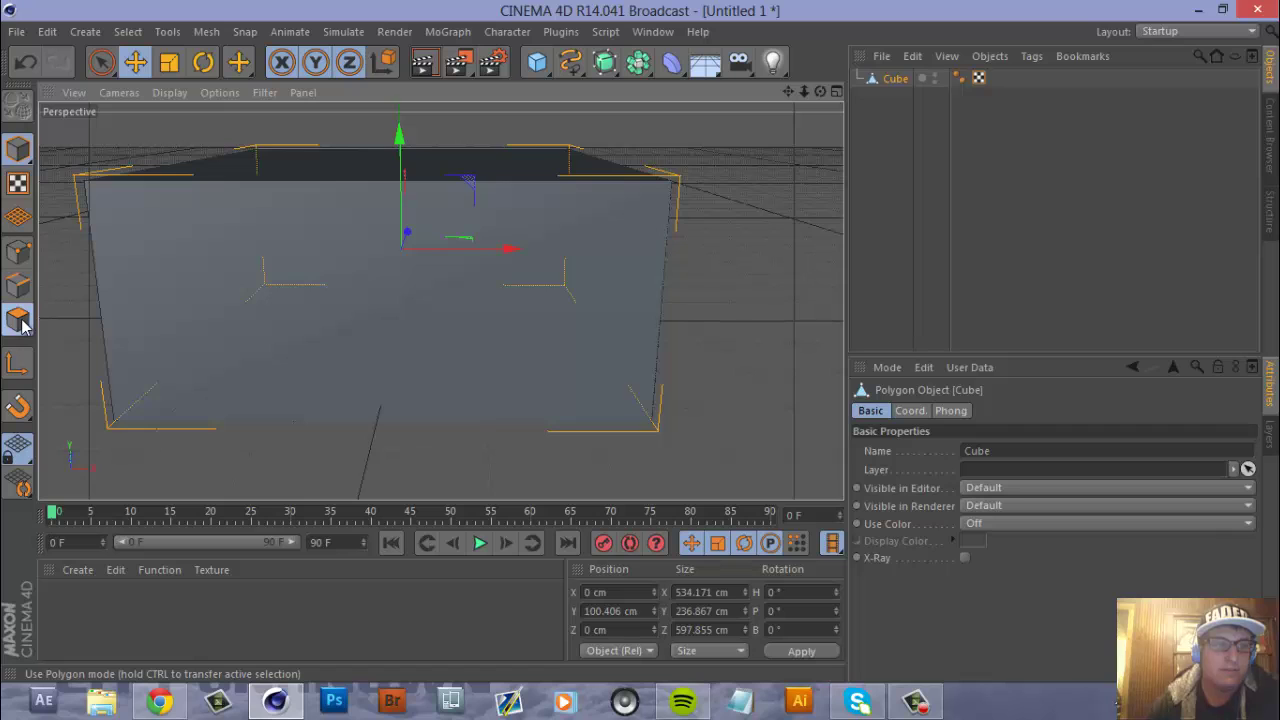
pyautogui.click(101, 62)
pyautogui.click(314, 312)
pyautogui.press('Delete')
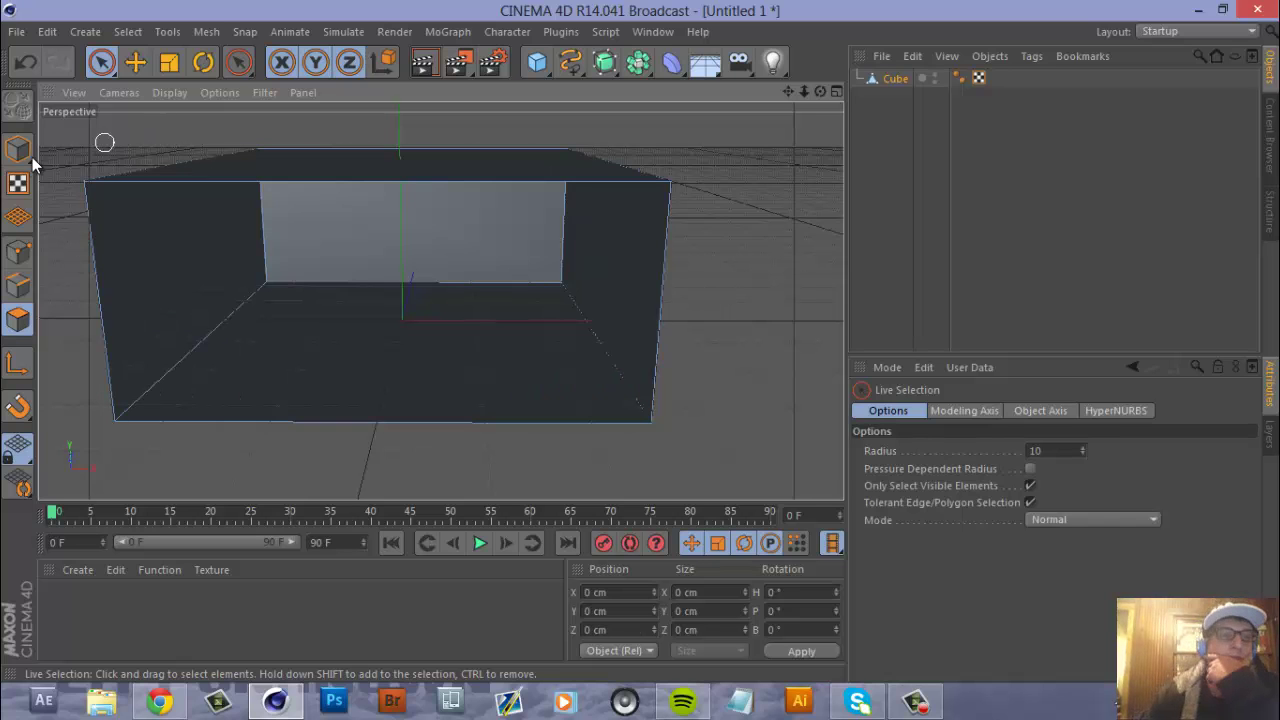
# Step: Return to model mode, raise the open box to about Y 128 cm and deselect it
pyautogui.click(27, 151)
pyautogui.click(135, 62)
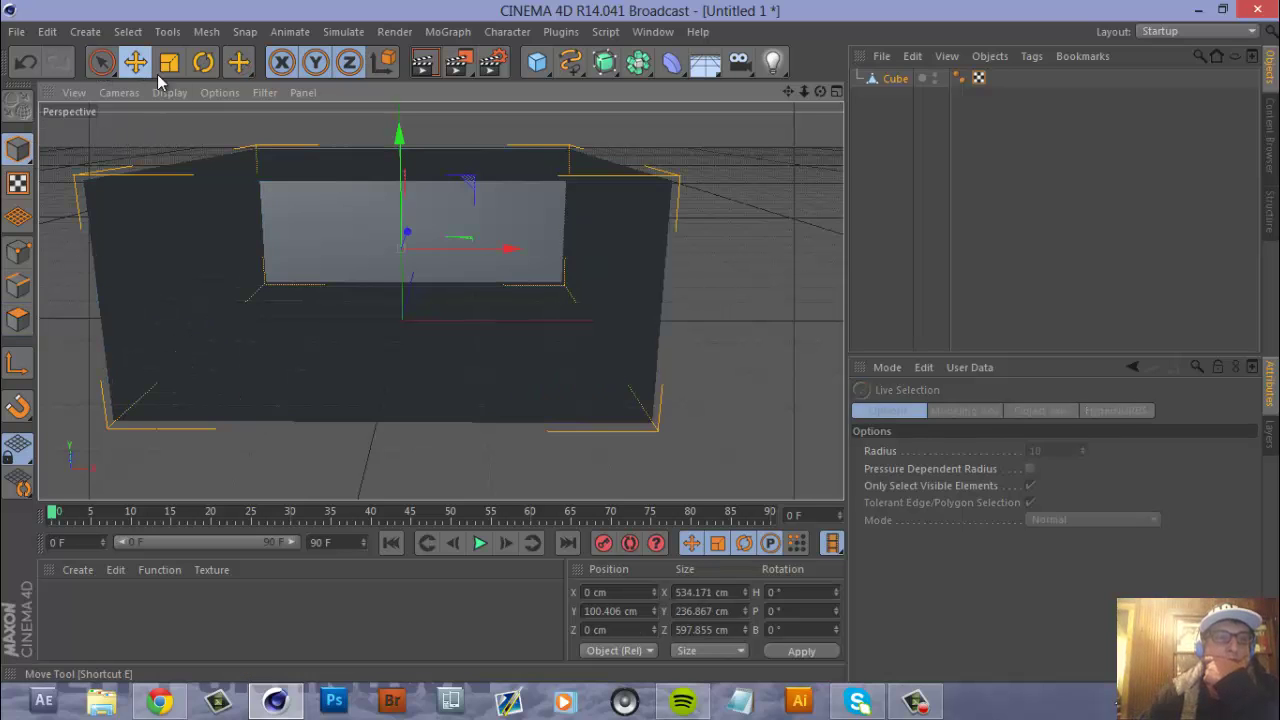
pyautogui.scroll(4, 691, 356)
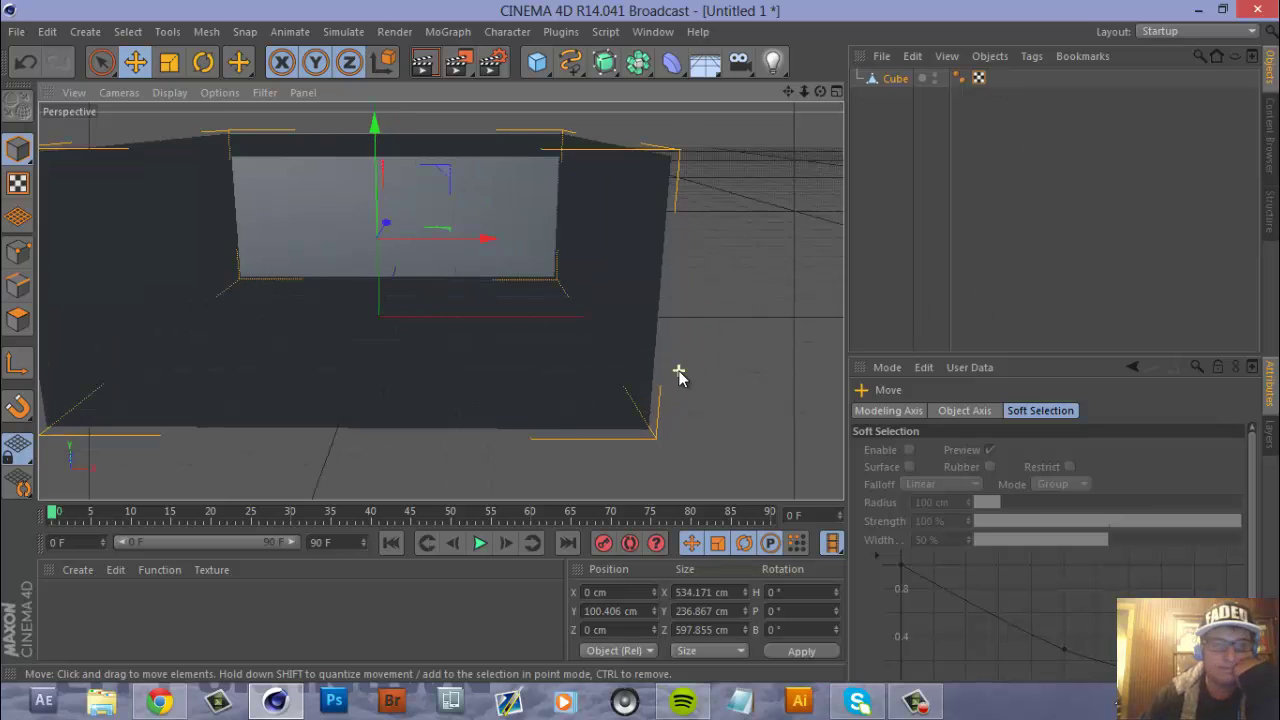
pyautogui.scroll(-3, 676, 342)
pyautogui.moveTo(371, 121); pyautogui.dragTo(698, 145)
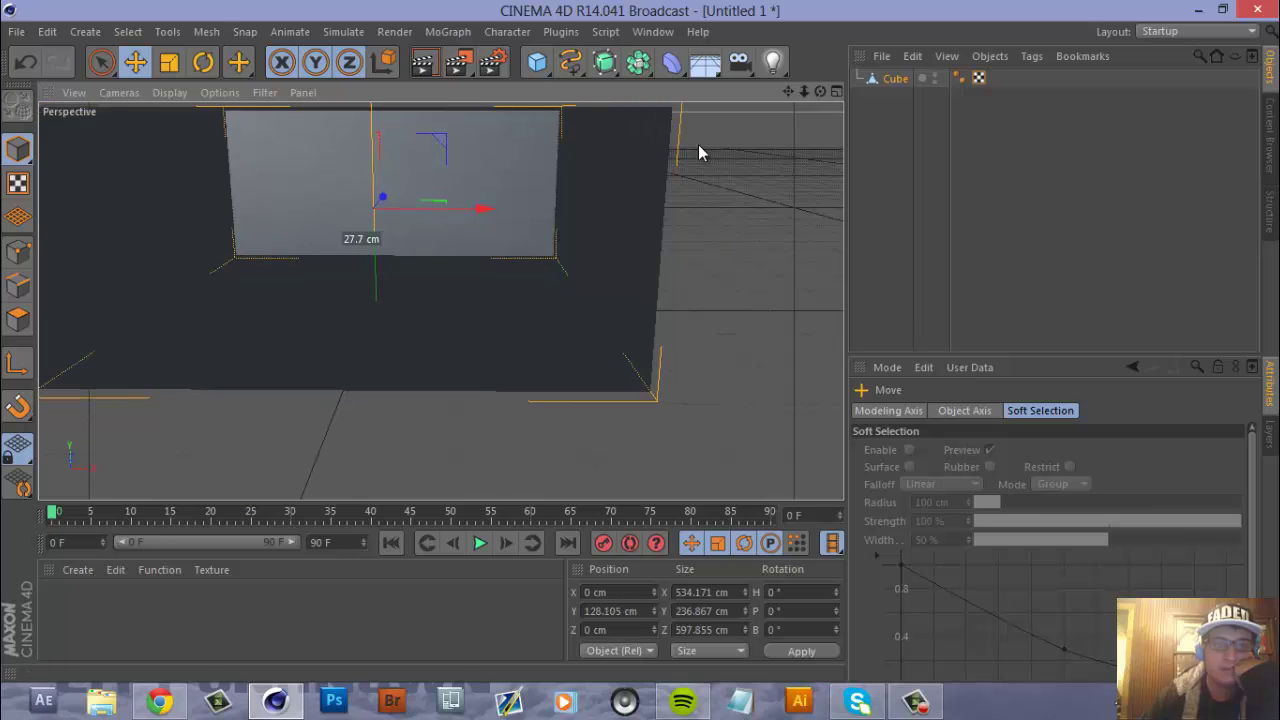
pyautogui.click(817, 250)
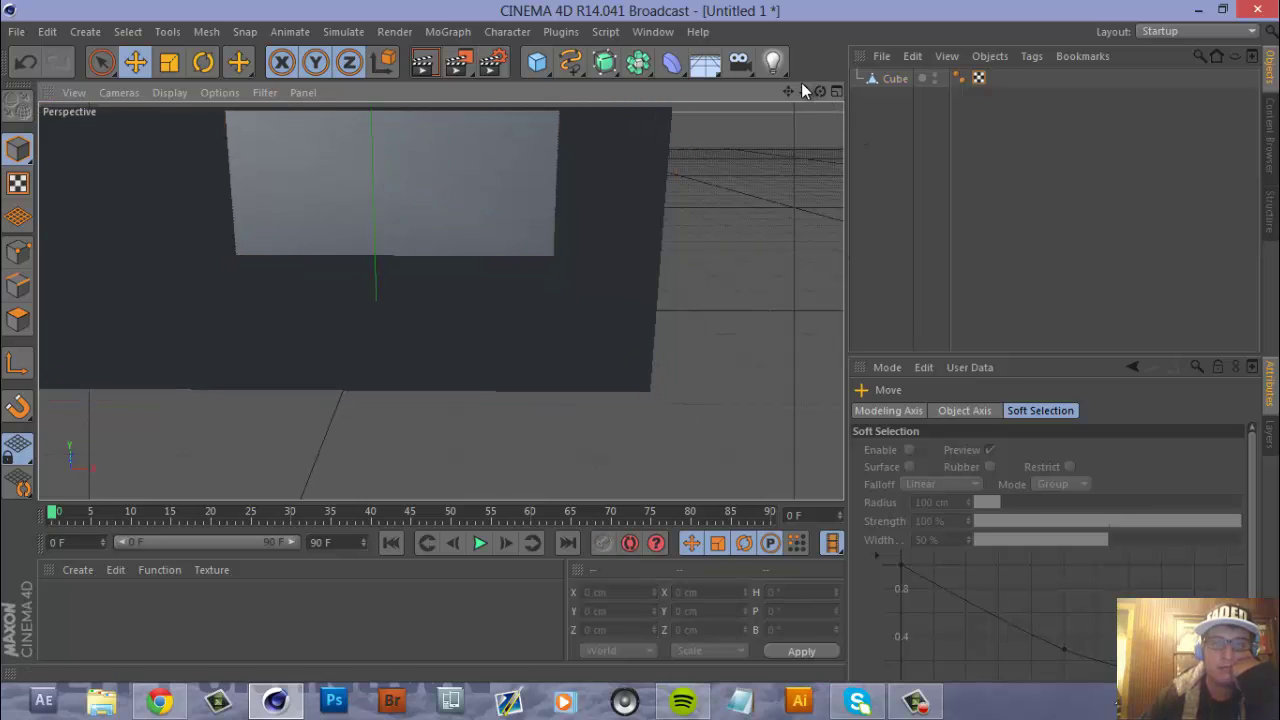
# Step: Examine the open box from the side, from above and from the front
pyautogui.scroll(-4, 643, 350)
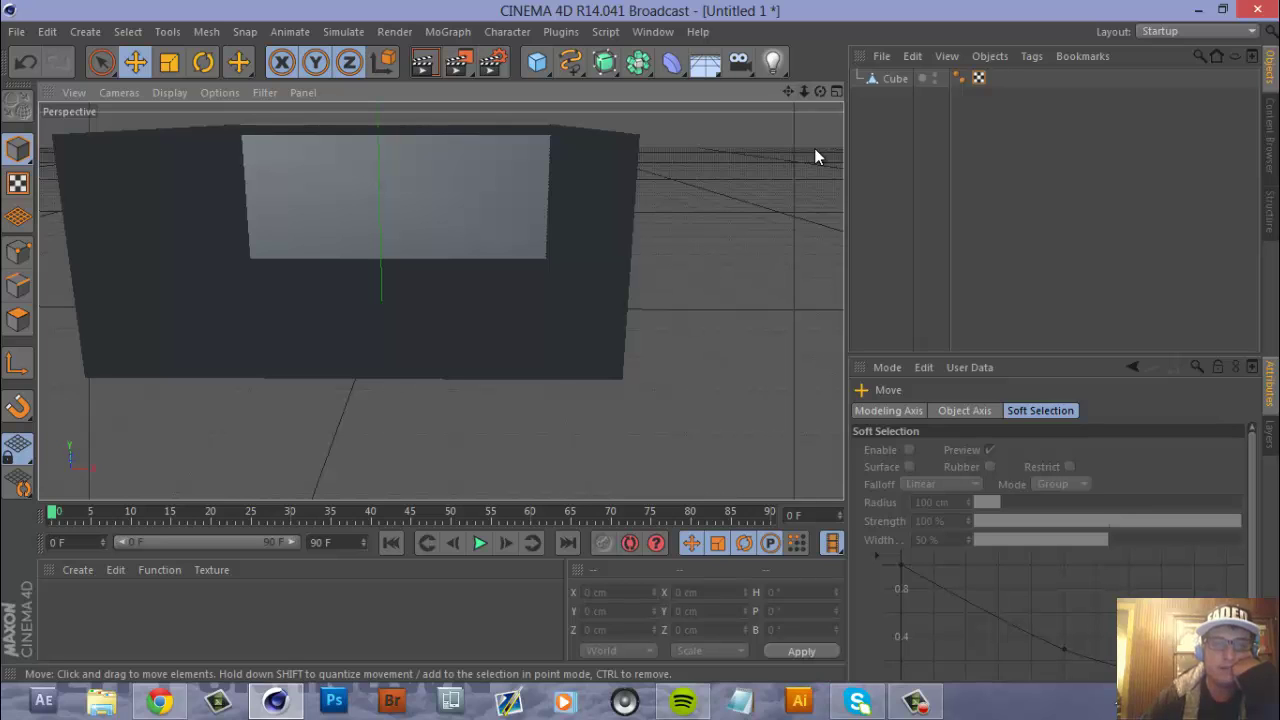
pyautogui.moveTo(819, 94); pyautogui.dragTo(636, 338)
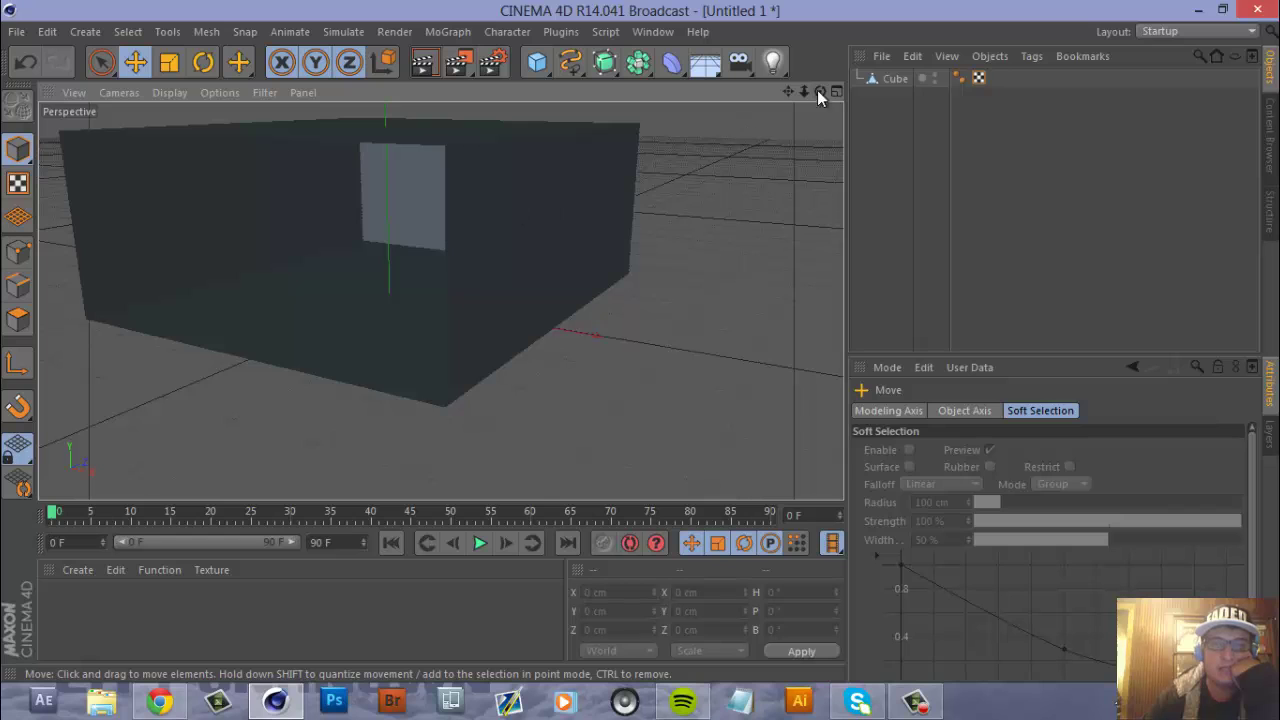
pyautogui.moveTo(817, 96); pyautogui.dragTo(626, 245)
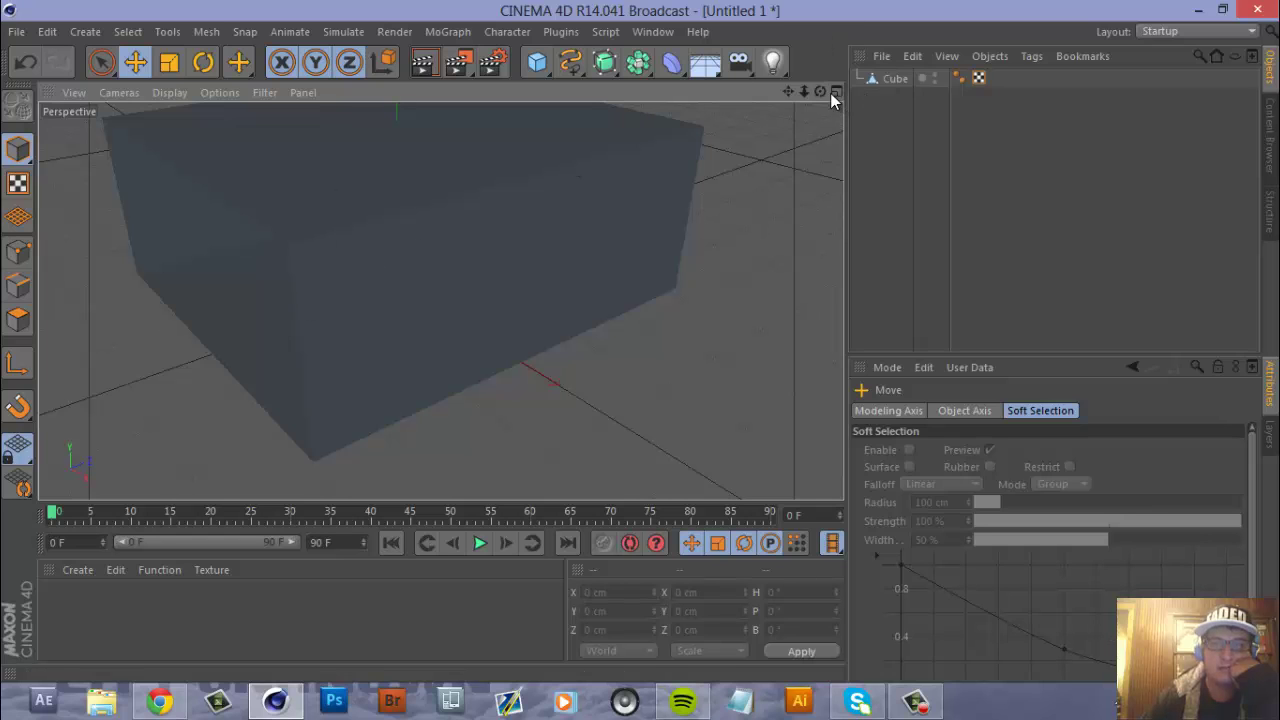
pyautogui.moveTo(820, 87); pyautogui.dragTo(661, 332)
pyautogui.moveTo(820, 92); pyautogui.dragTo(775, 90)
pyautogui.moveTo(656, 346); pyautogui.dragTo(686, 335)
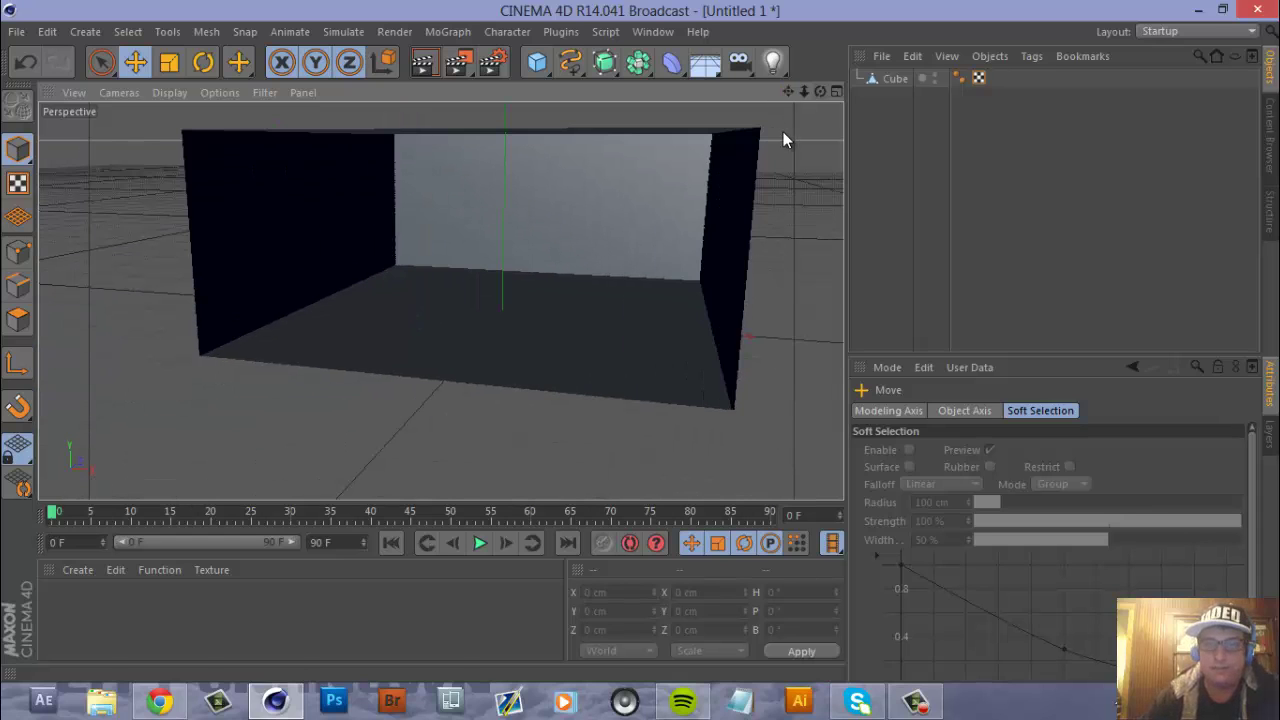
pyautogui.moveTo(822, 91); pyautogui.dragTo(652, 346)
pyautogui.moveTo(794, 90); pyautogui.dragTo(717, 241)
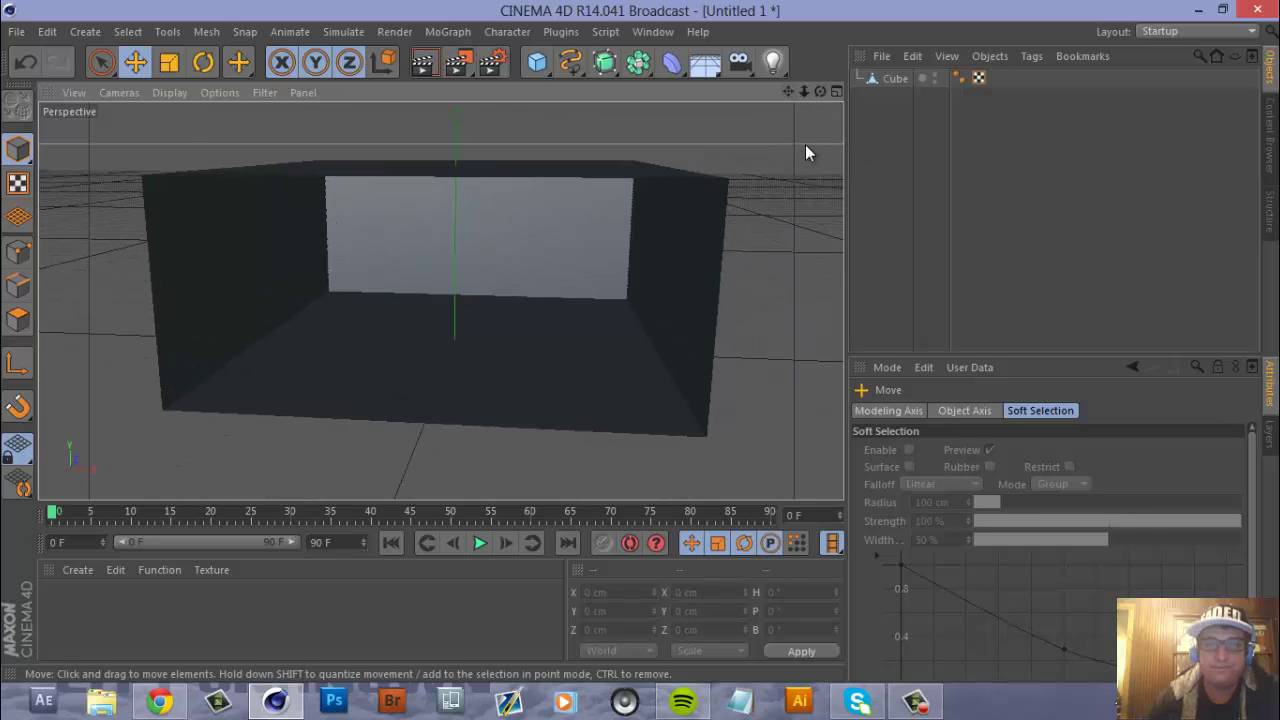
# Step: Add a sphere inside the box, reduce its radius to about 81 cm and raise it to about Y 34 cm
pyautogui.click(560, 70)
pyautogui.click(537, 62)
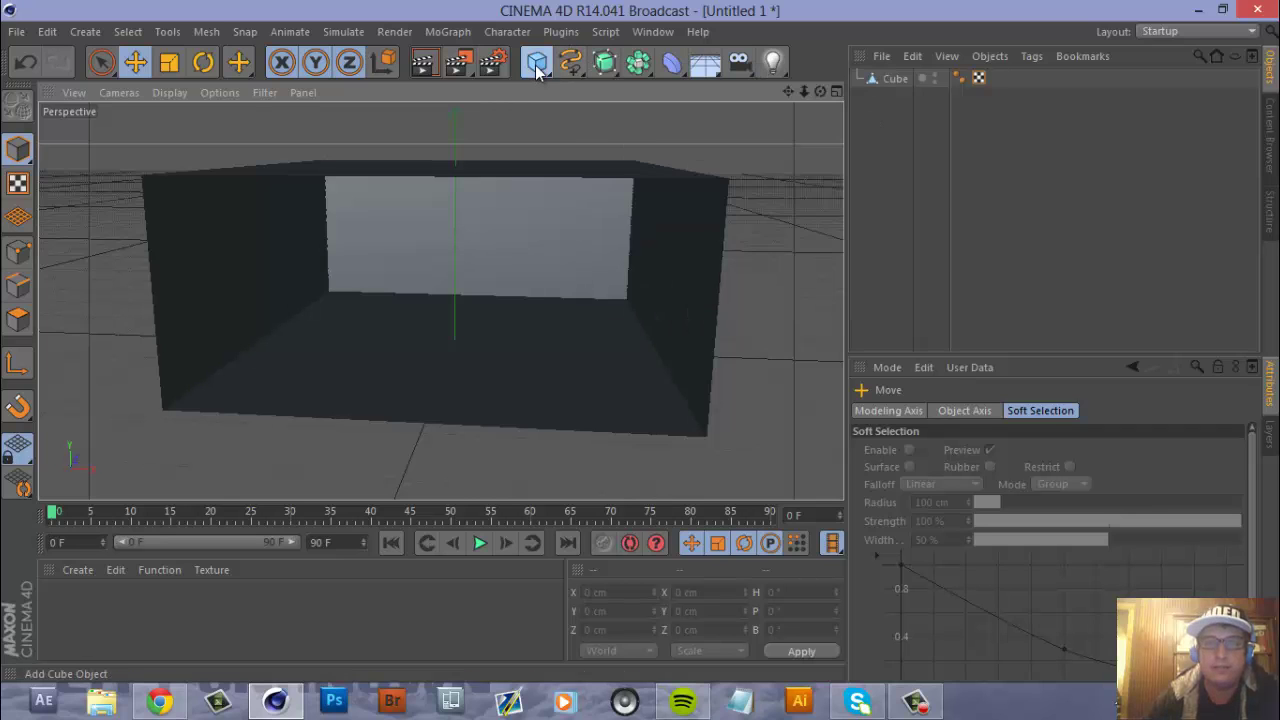
pyautogui.click(902, 122)
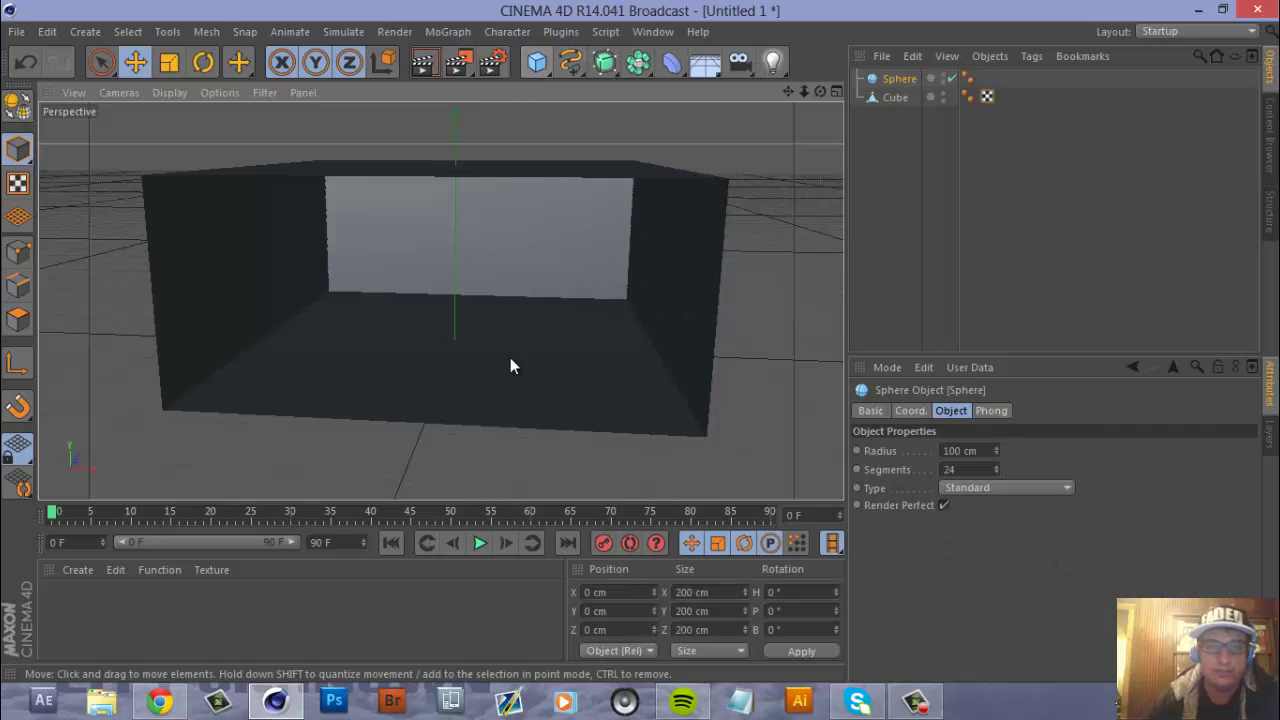
pyautogui.moveTo(516, 354); pyautogui.dragTo(509, 347)
pyautogui.moveTo(457, 236); pyautogui.dragTo(456, 218)
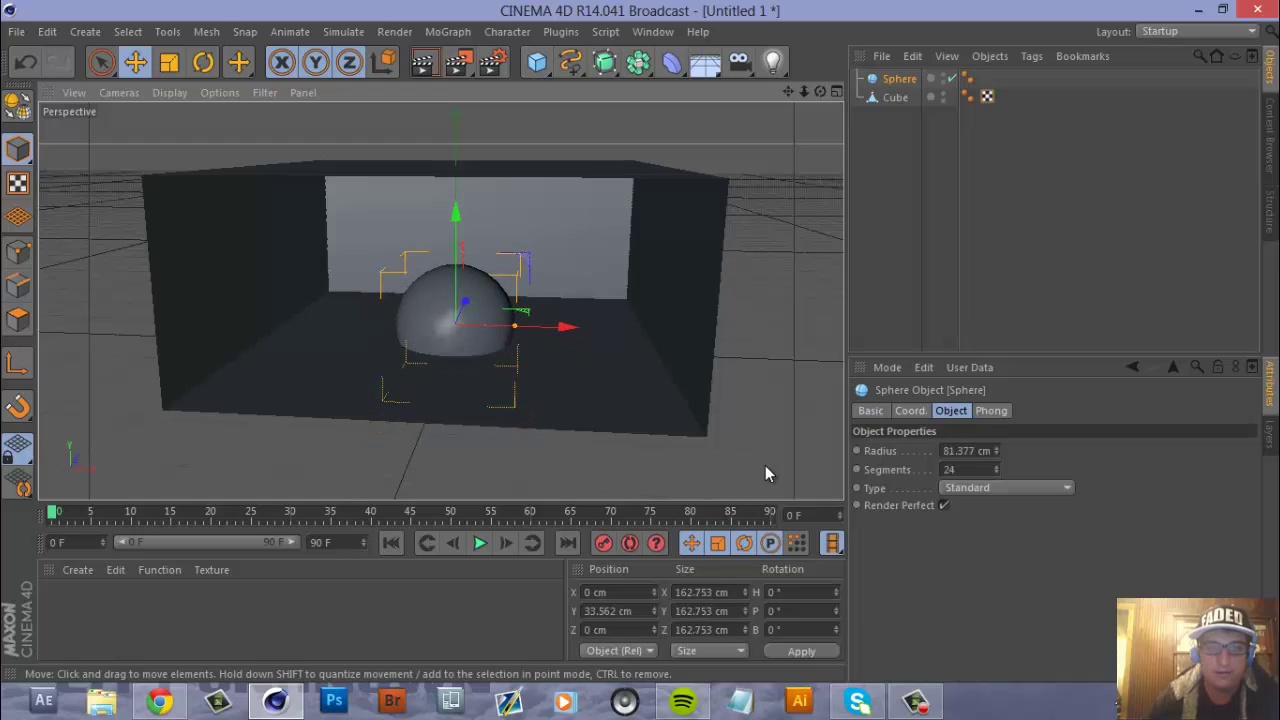
# Step: Raise the sphere to about Y 82 cm in the front view, return to the perspective view and deselect it
pyautogui.click(836, 93)
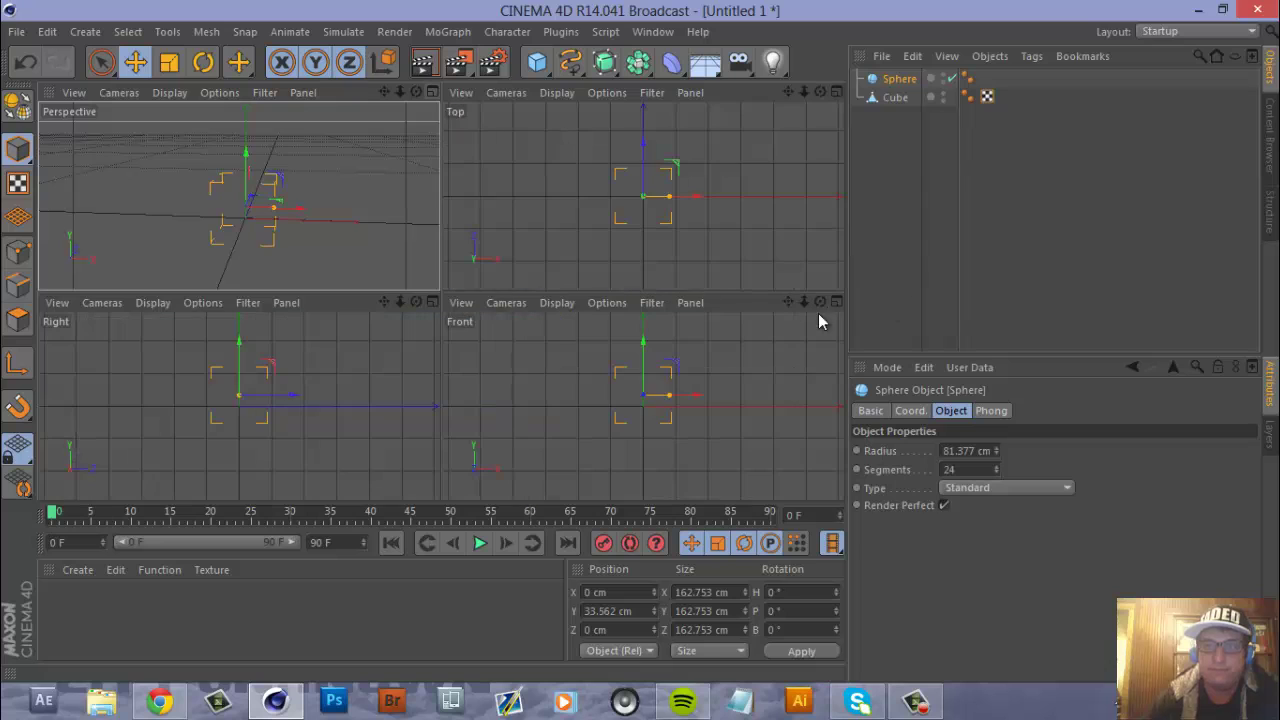
pyautogui.middleClick(748, 417)
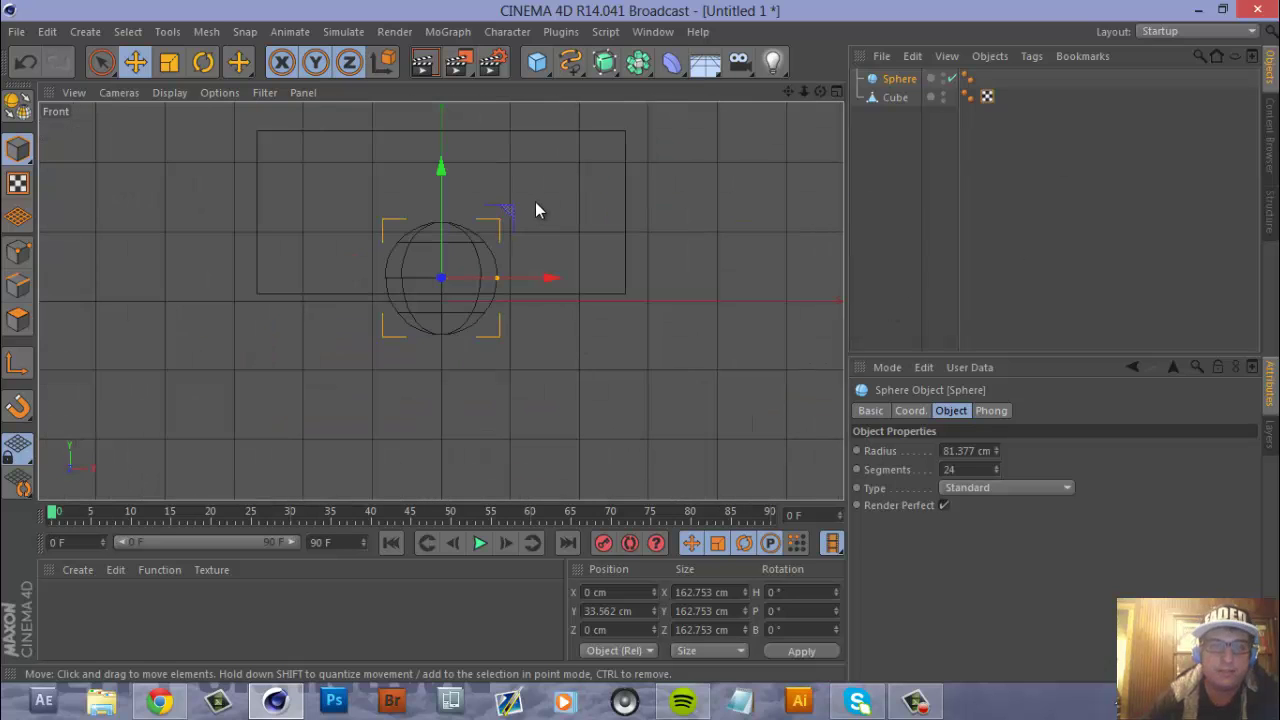
pyautogui.scroll(6, 535, 205)
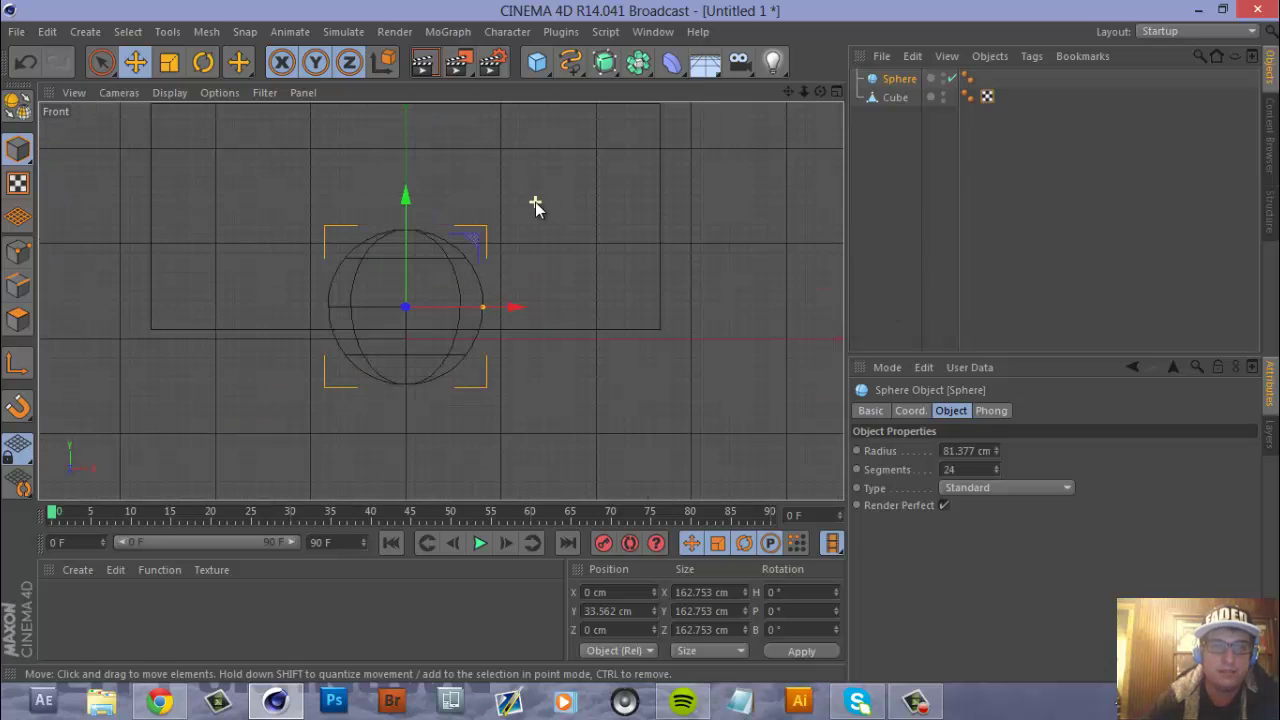
pyautogui.moveTo(391, 206); pyautogui.dragTo(414, 156)
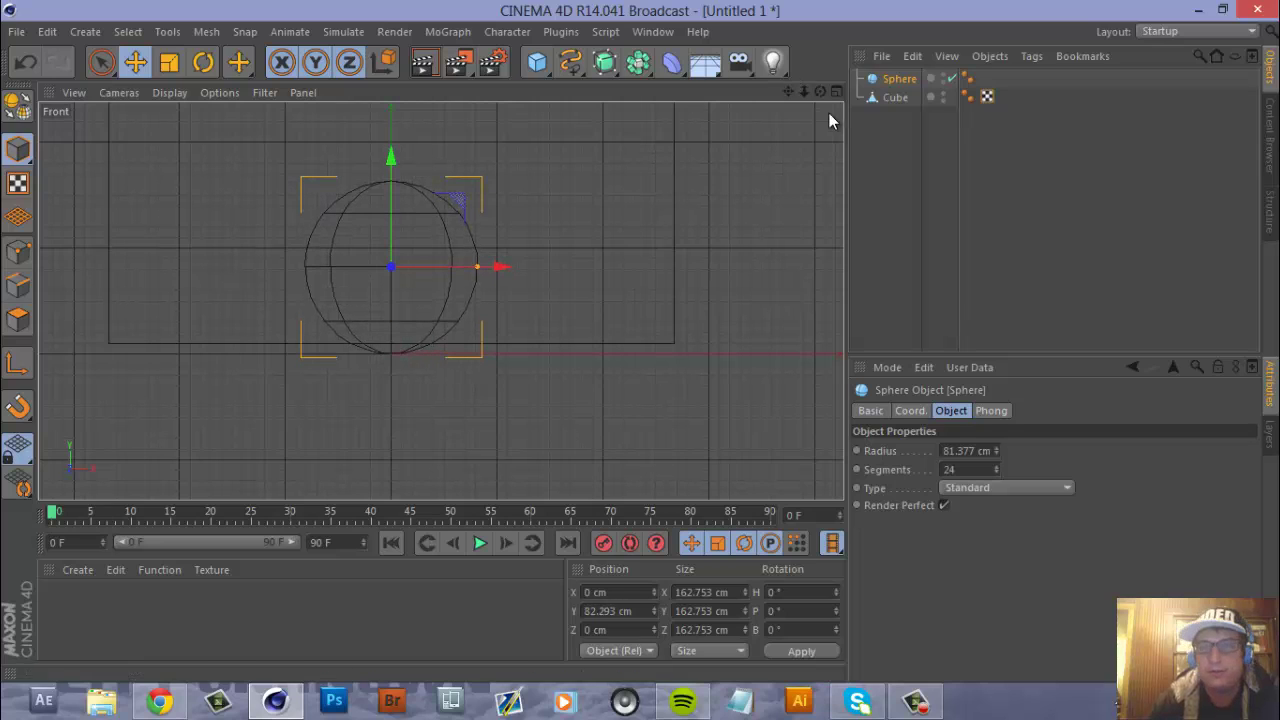
pyautogui.click(835, 92)
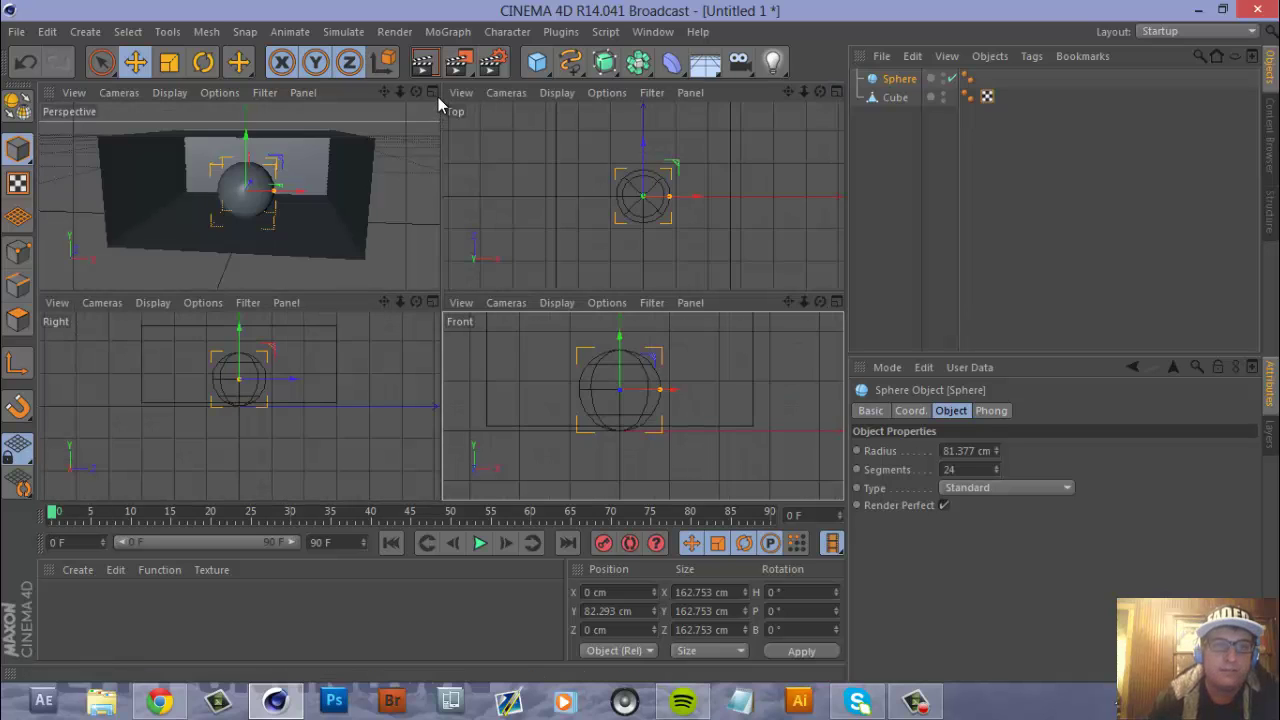
pyautogui.click(433, 93)
pyautogui.click(768, 337)
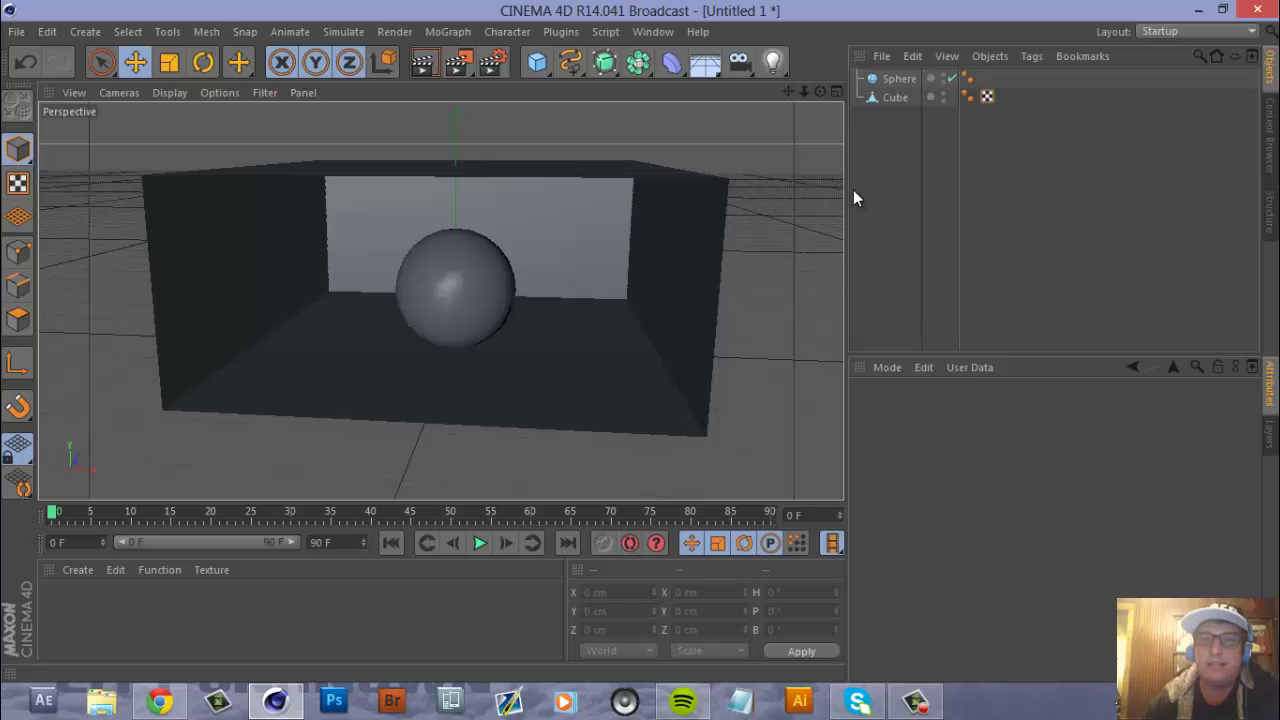
# Step: Add an infinite light to the scene and give it a VrayLight tag
pyautogui.click(773, 63)
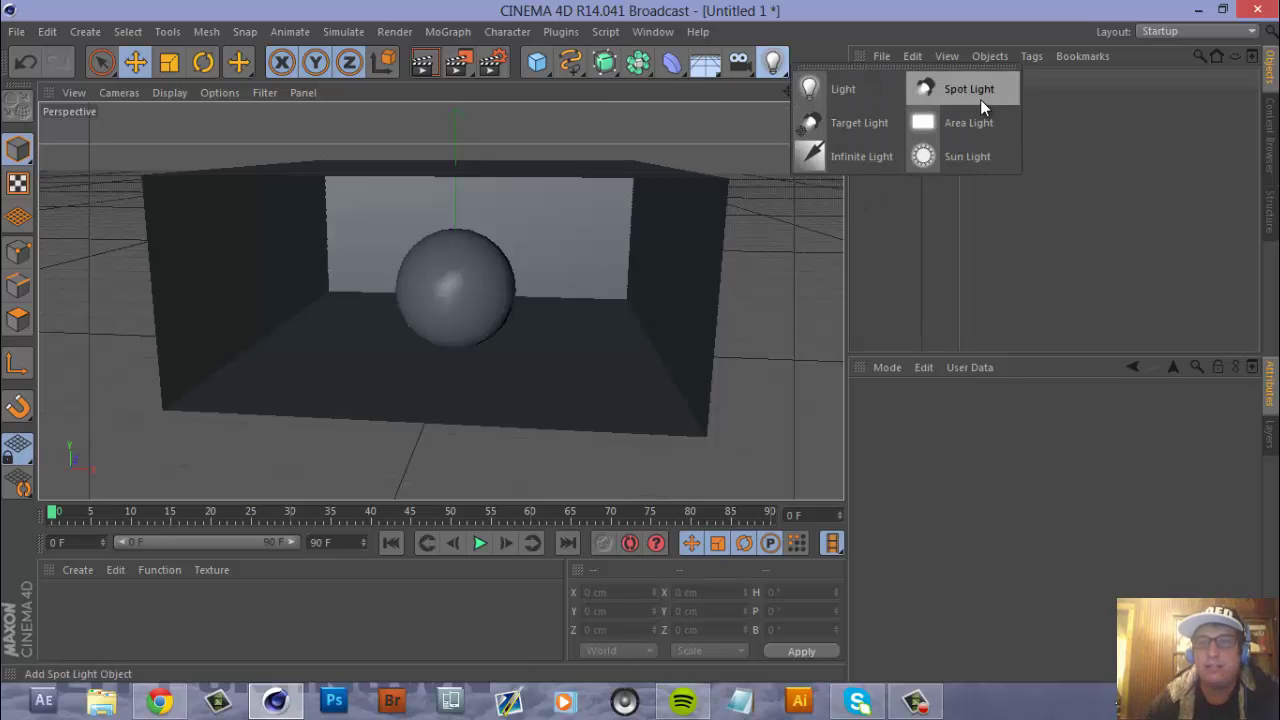
pyautogui.click(861, 162)
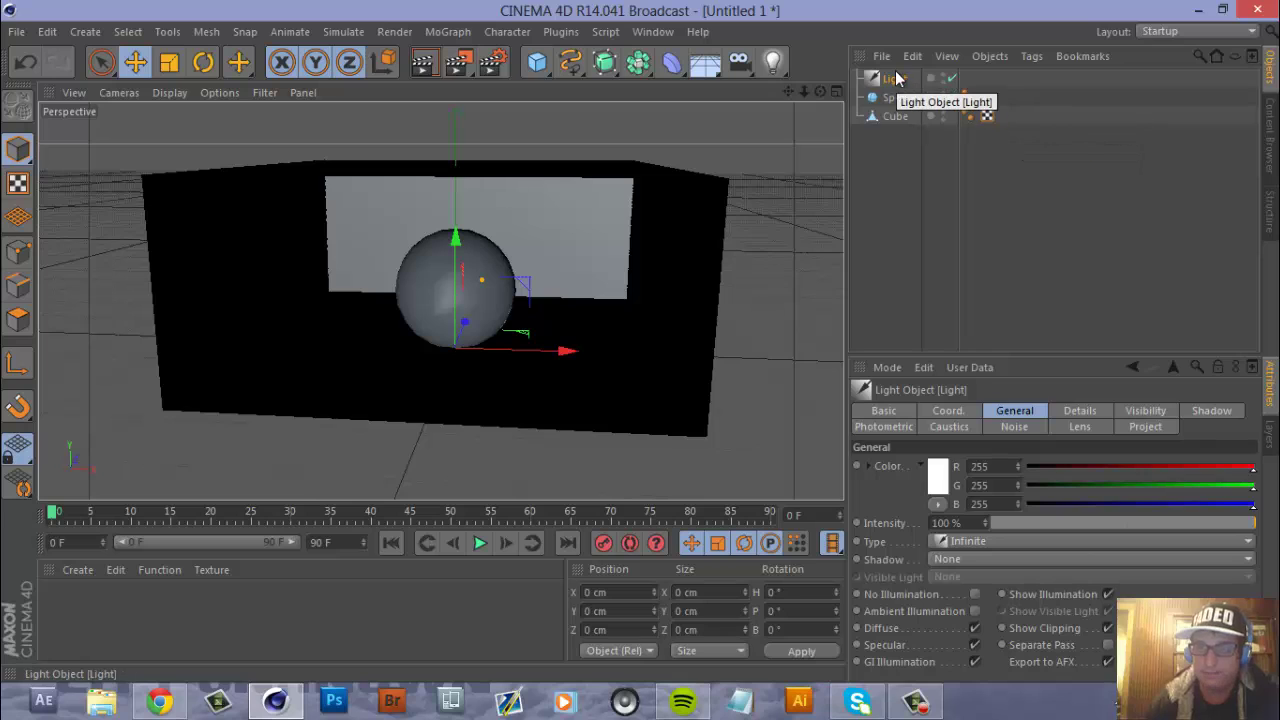
pyautogui.click(1027, 52)
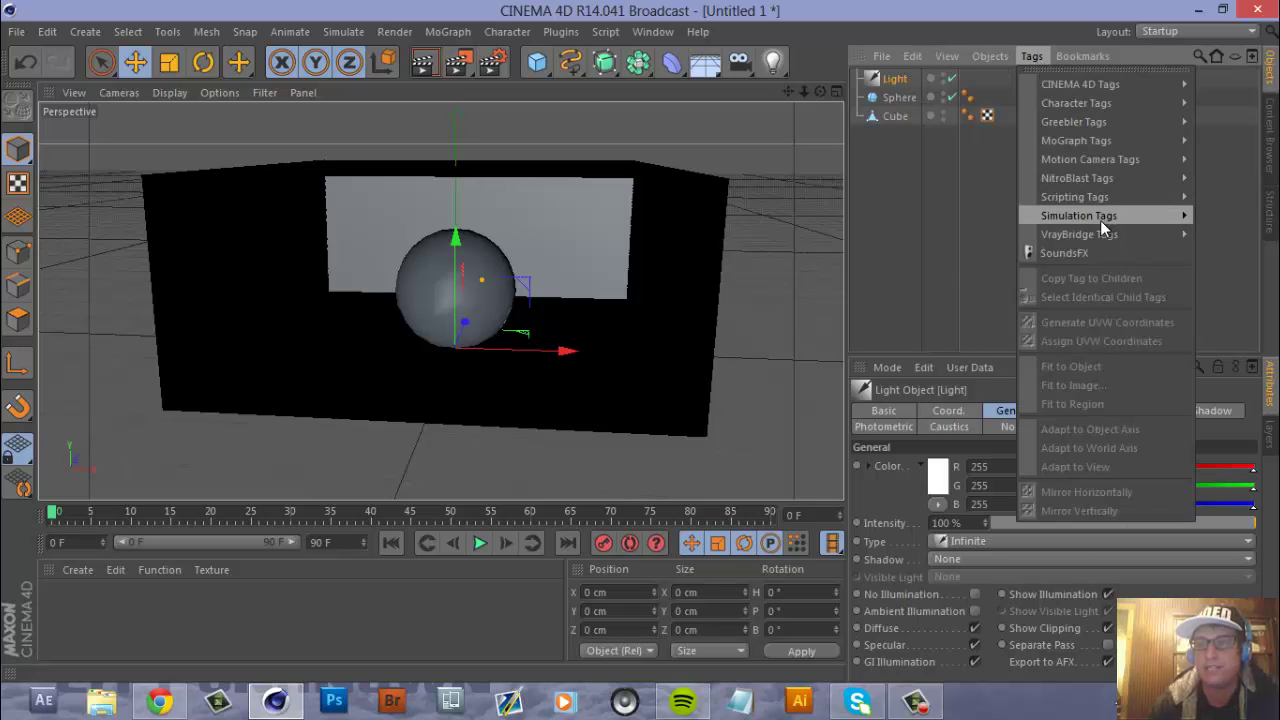
pyautogui.moveTo(1099, 232)
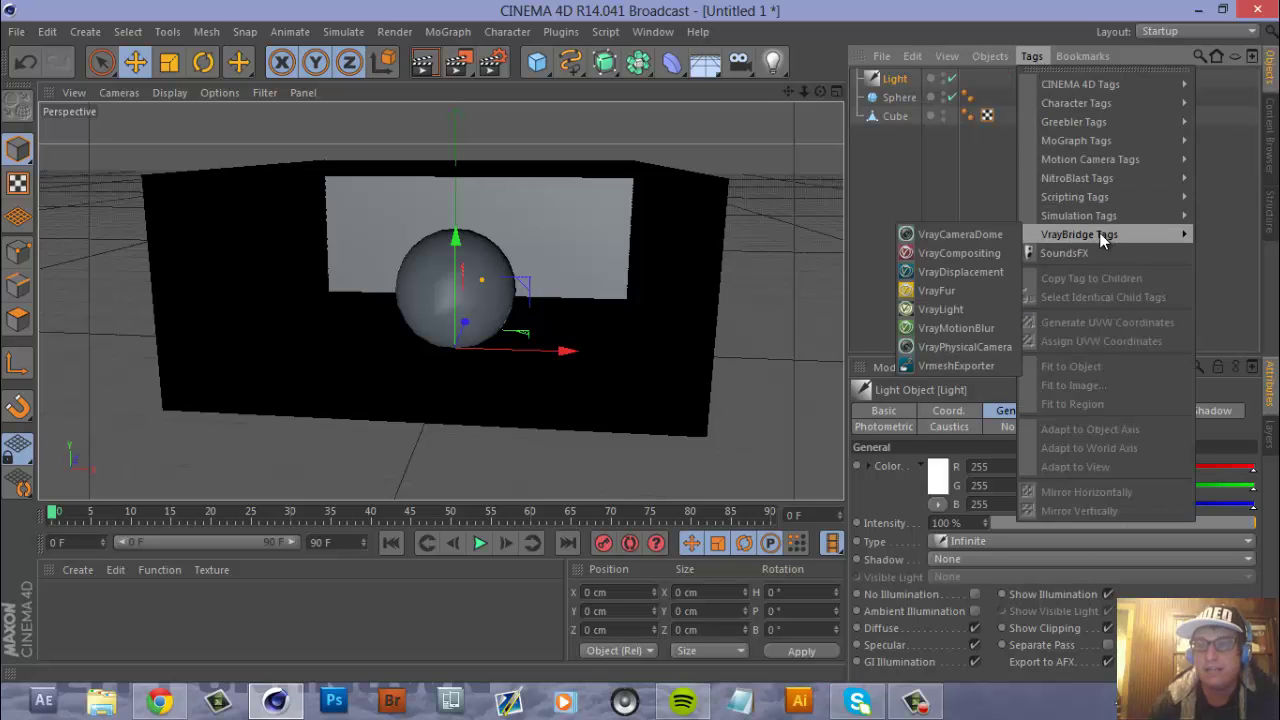
pyautogui.click(958, 309)
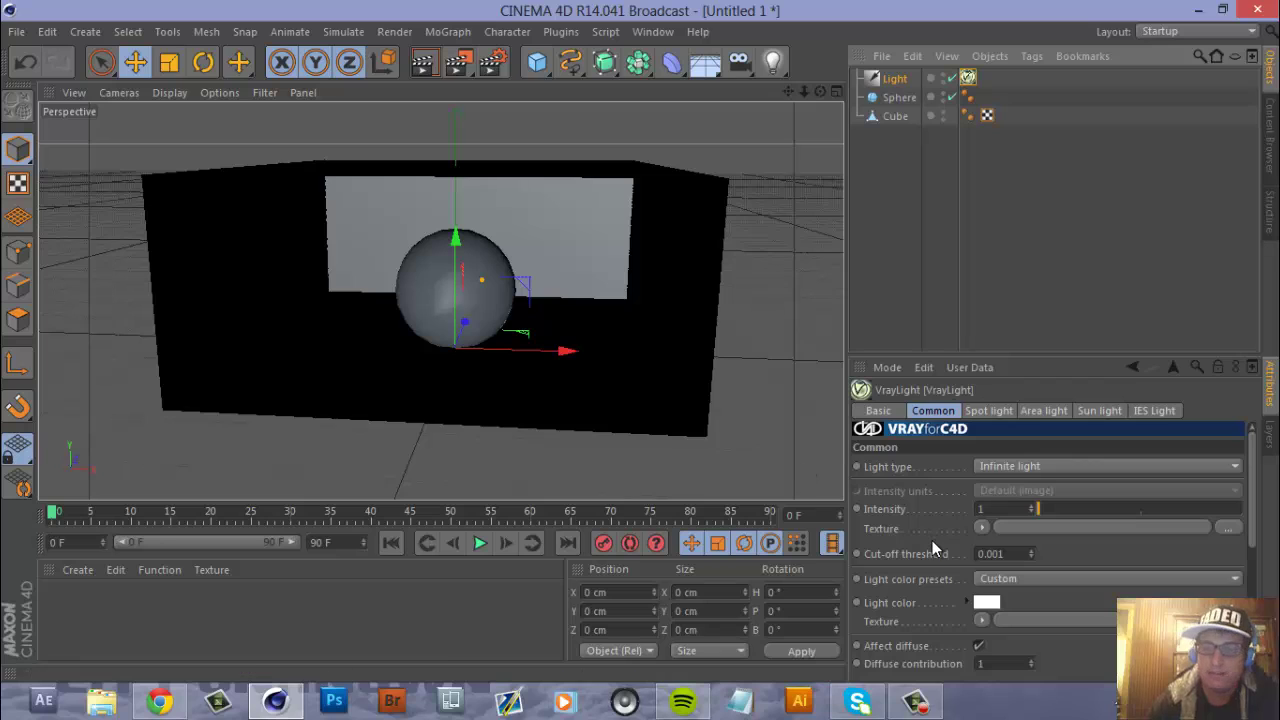
# Step: In the VrayLight tag, enable shadows, Physical Sun and Physical Sky, and set the sky intensity multiplier to 70%
pyautogui.scroll(-3, 951, 497)
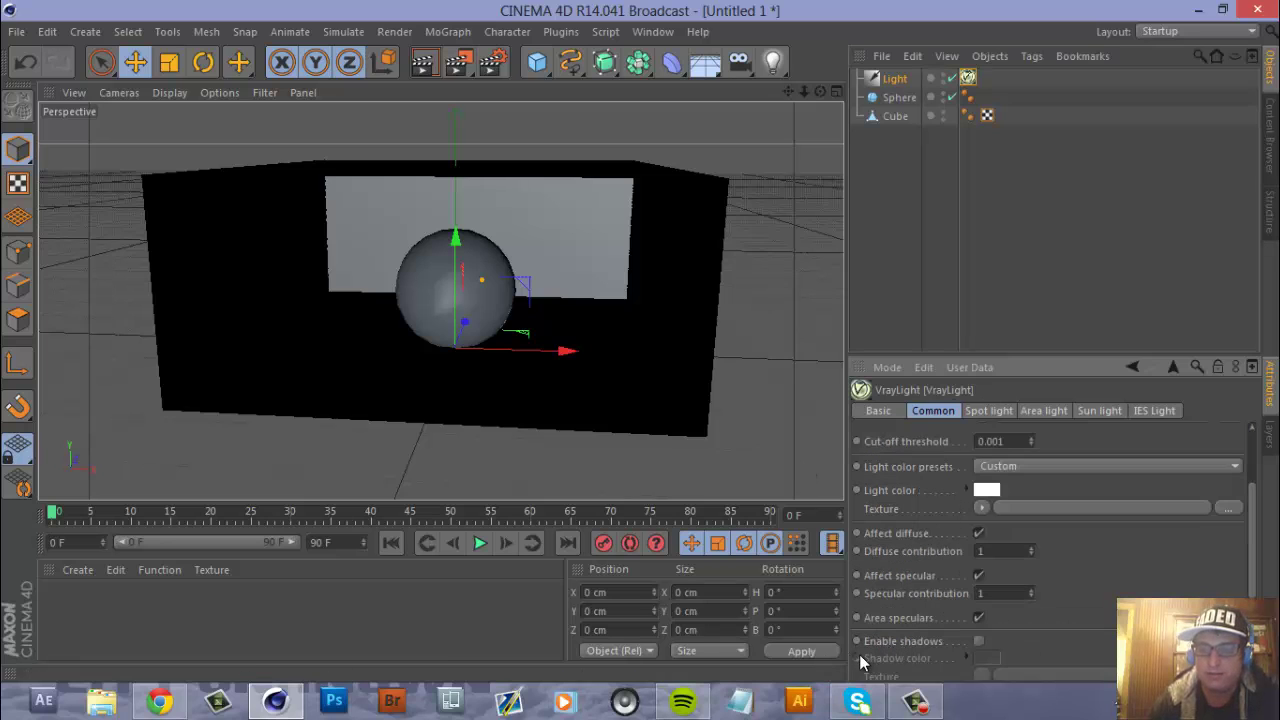
pyautogui.click(975, 641)
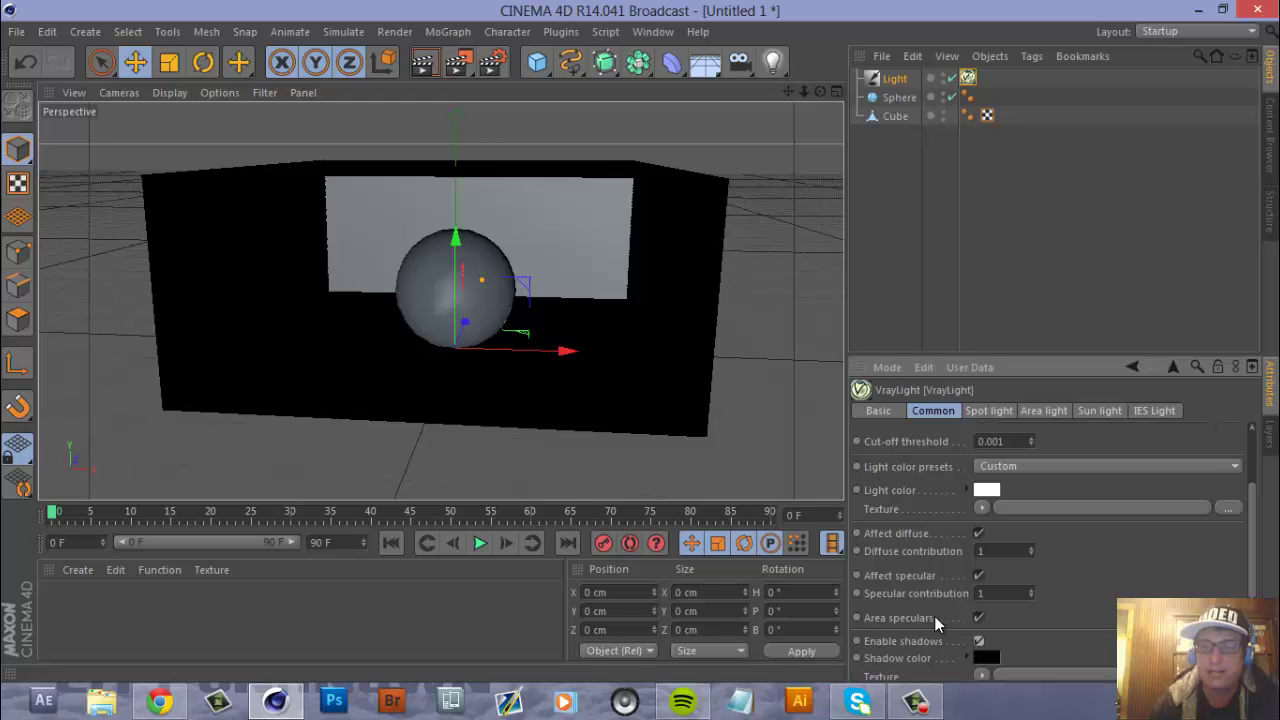
pyautogui.click(1097, 411)
pyautogui.scroll(3, 989, 476)
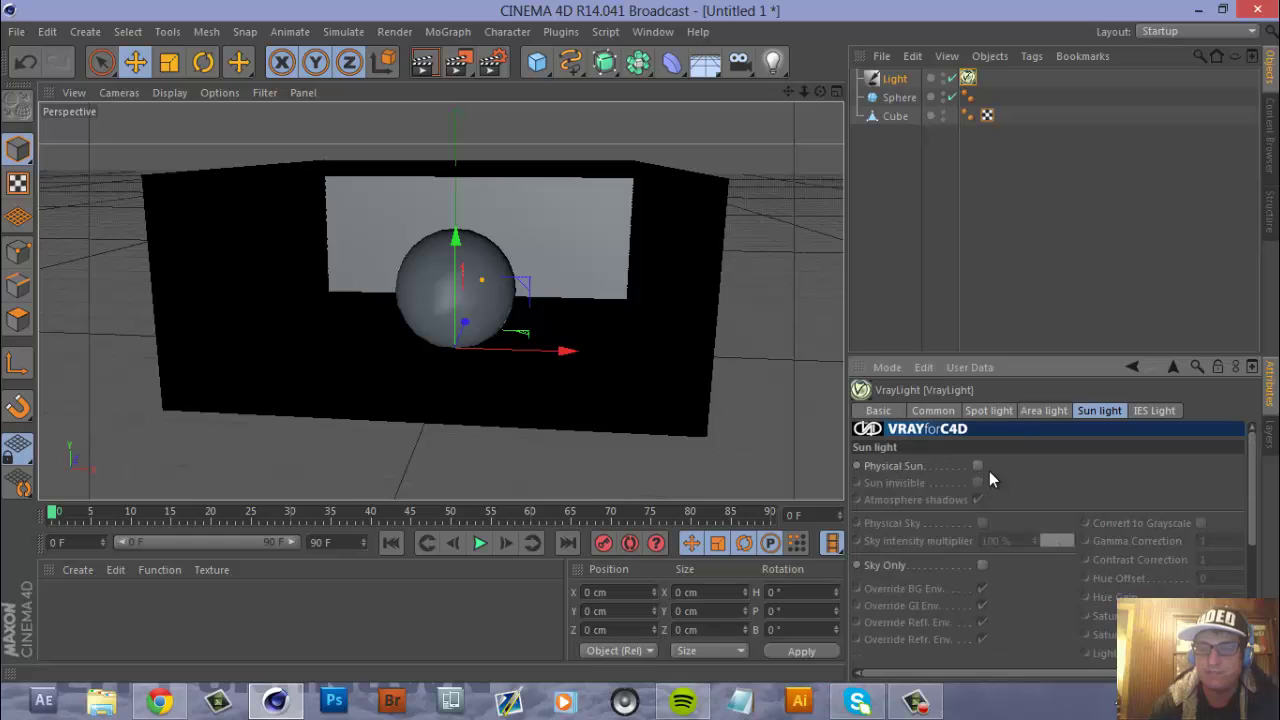
pyautogui.click(979, 466)
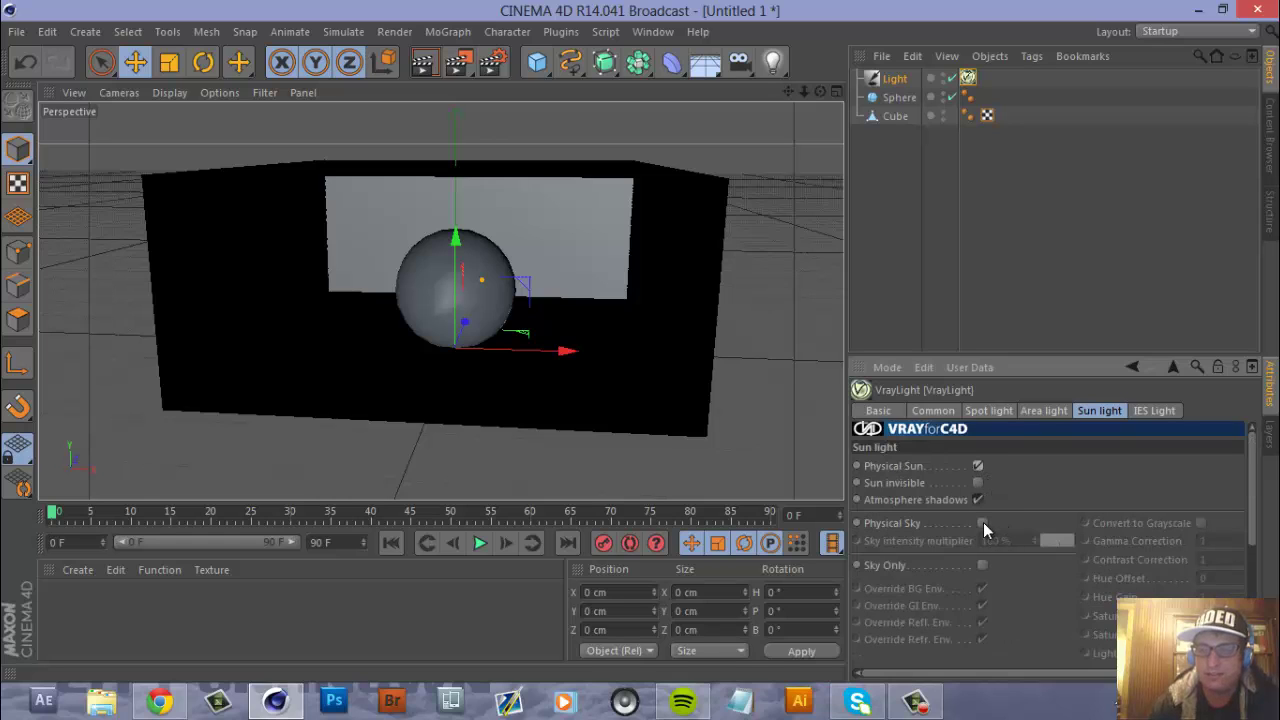
pyautogui.click(983, 523)
pyautogui.moveTo(997, 540); pyautogui.dragTo(963, 540)
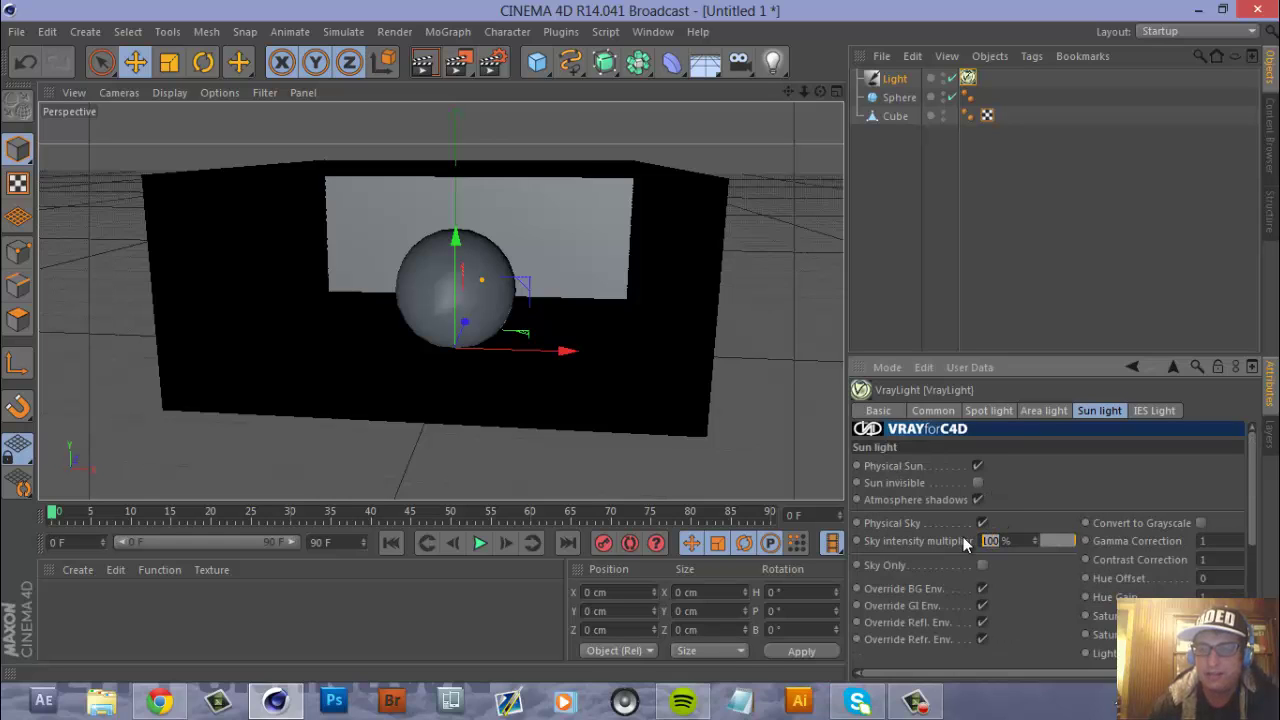
pyautogui.write('7')
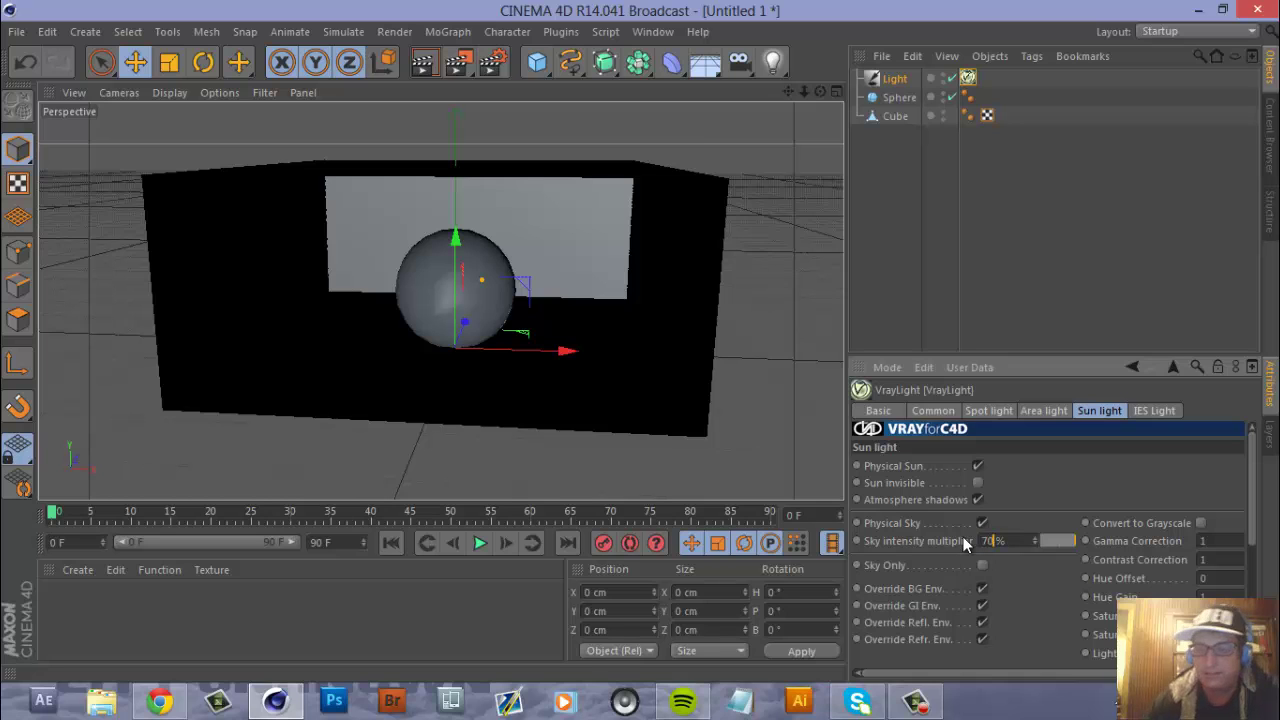
pyautogui.press('Return')
# Step: View the scene through the infinite light and back it away from the box to about X -52, Y -24, Z -1062 cm
pyautogui.click(898, 79)
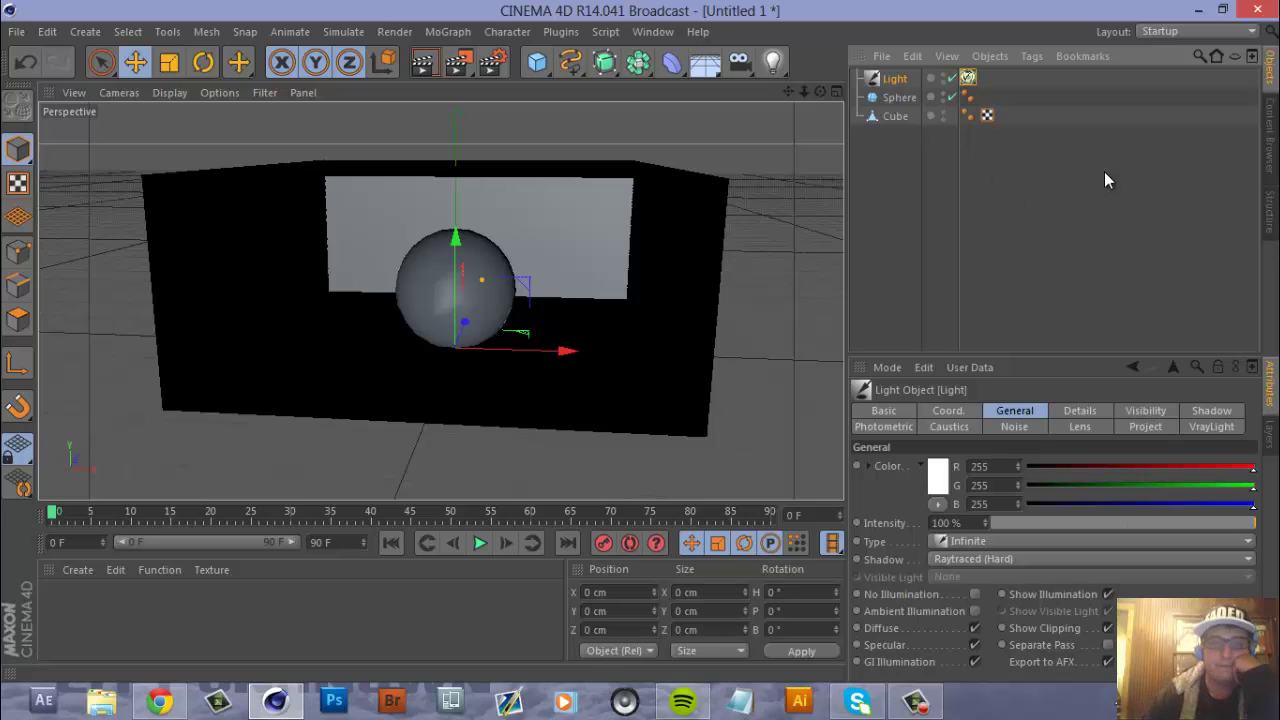
pyautogui.click(127, 93)
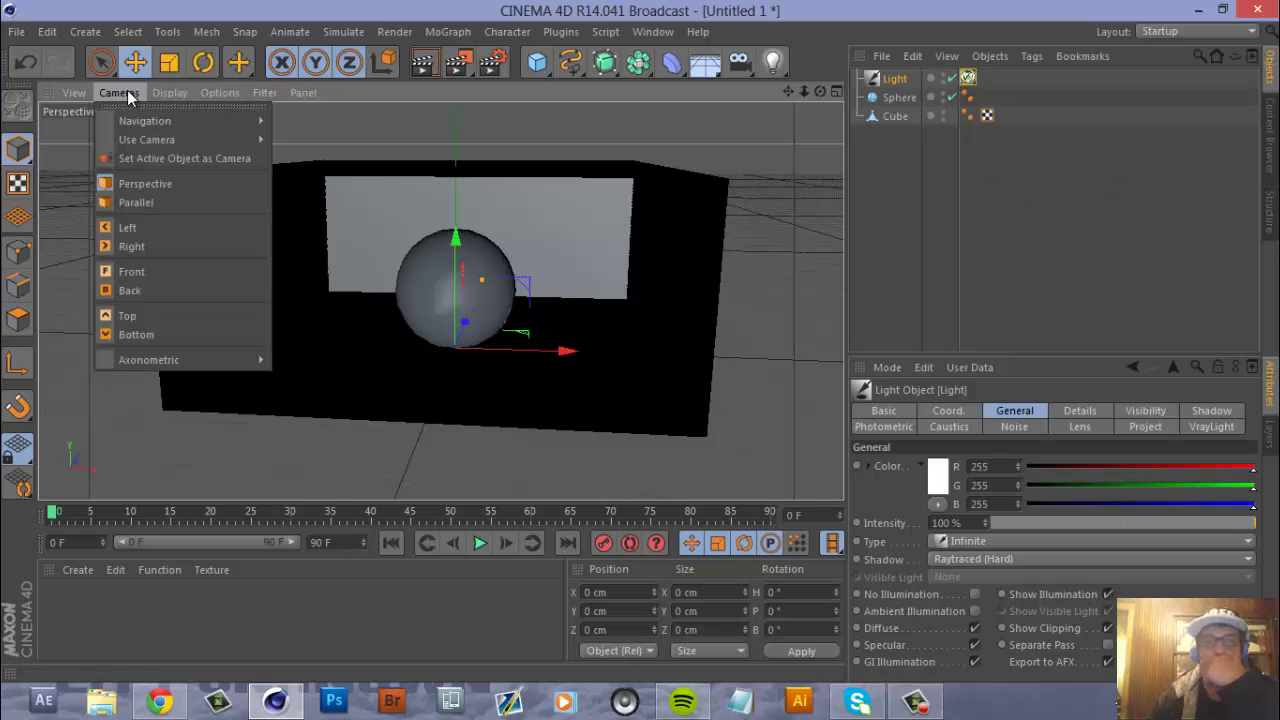
pyautogui.click(124, 92)
pyautogui.click(124, 91)
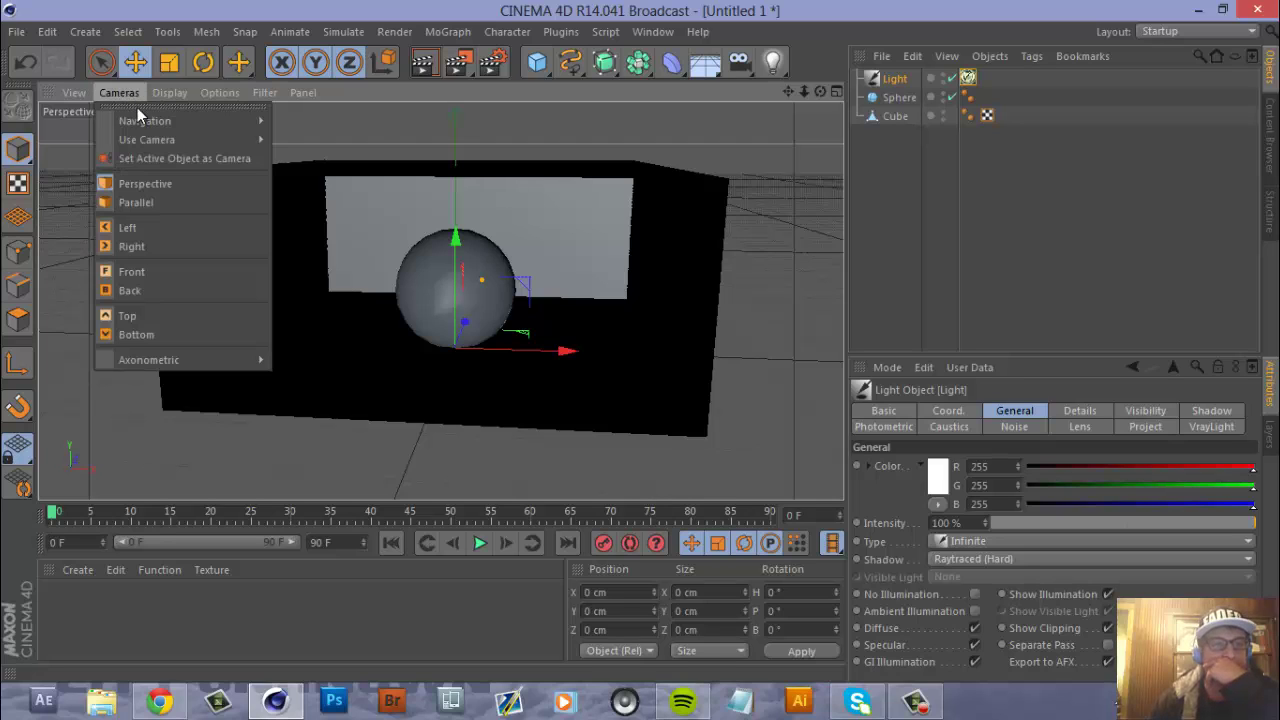
pyautogui.click(165, 159)
pyautogui.scroll(-4, 661, 180)
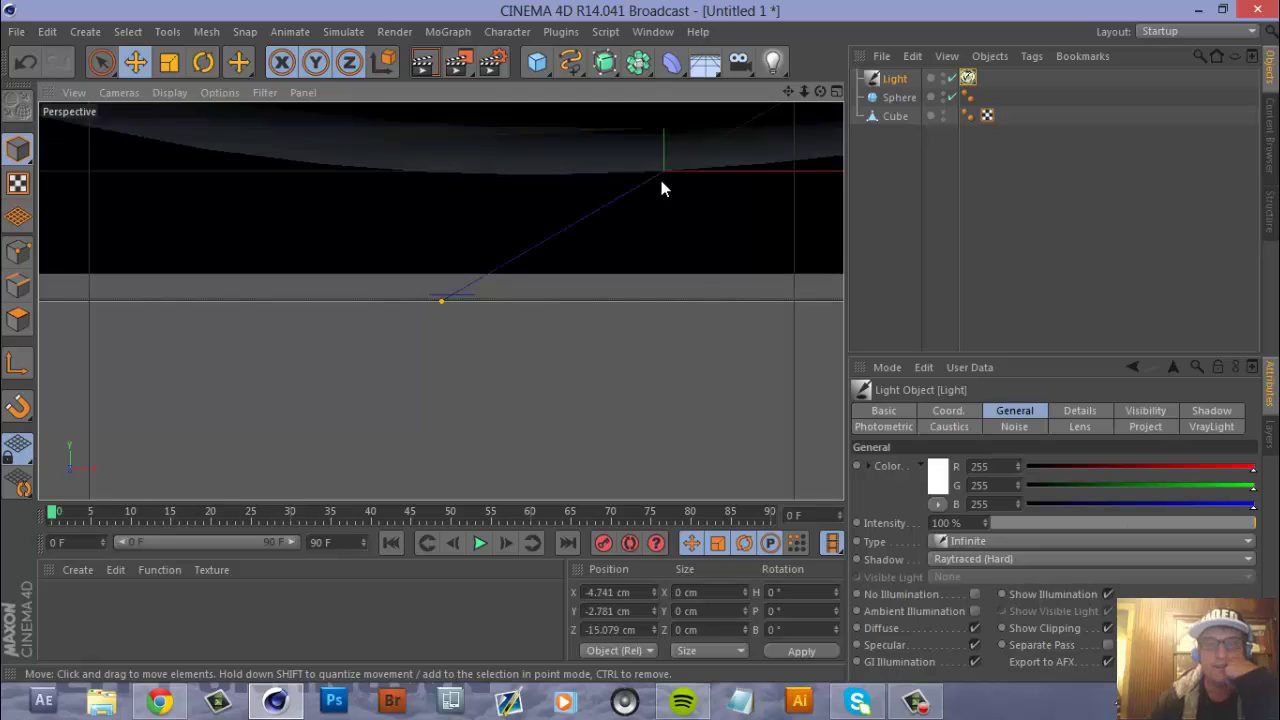
pyautogui.scroll(-6, 661, 203)
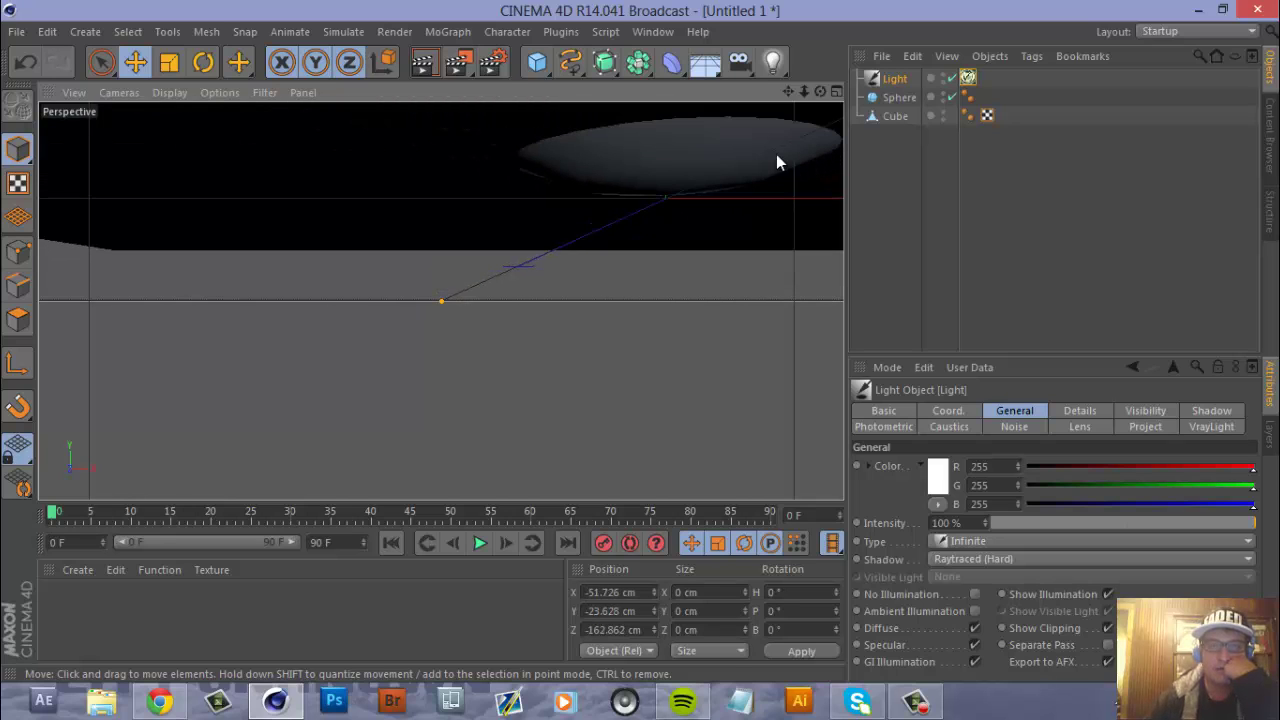
pyautogui.scroll(-10, 641, 349)
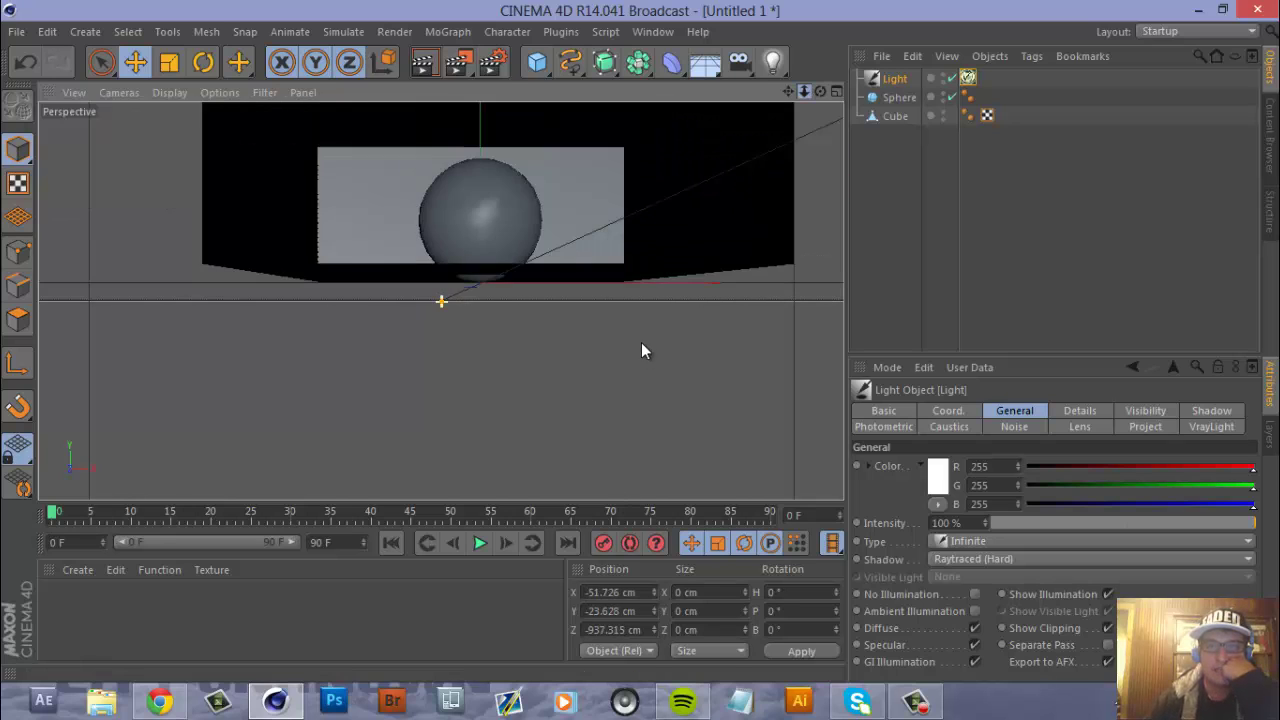
pyautogui.scroll(-2, 631, 375)
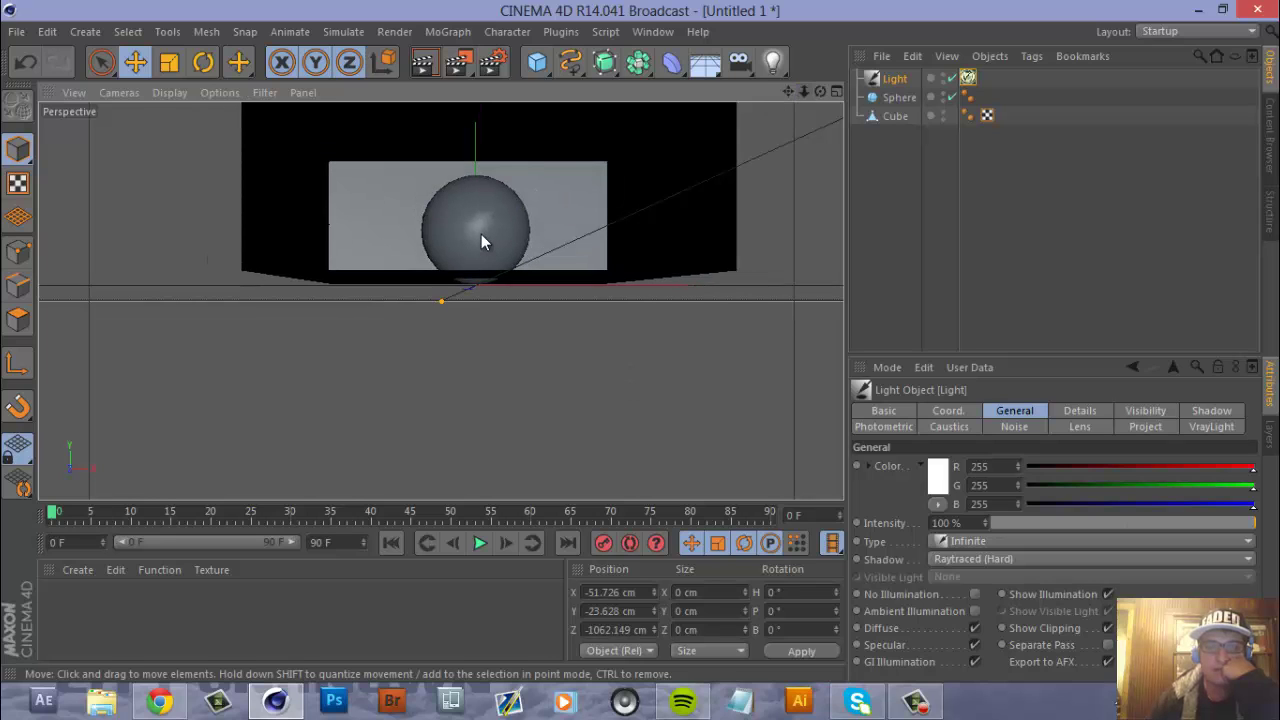
# Step: Raise the sphere slightly inside the open box and deselect it
pyautogui.click(897, 97)
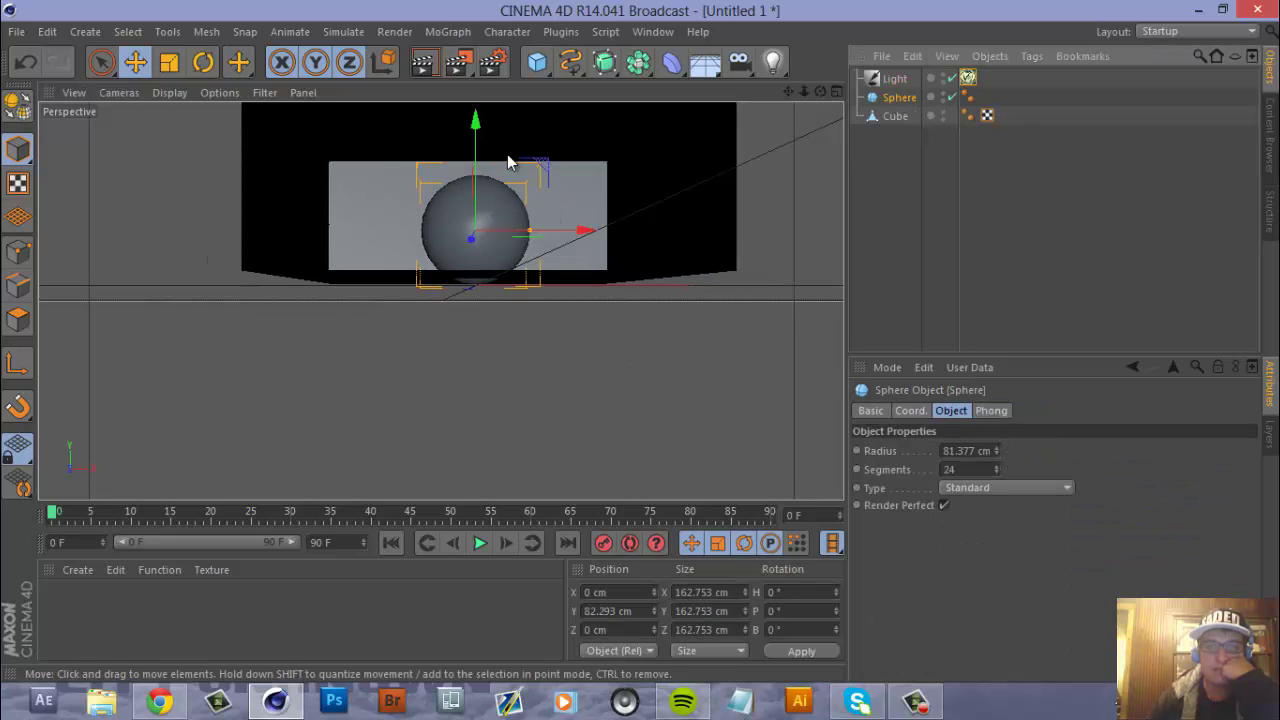
pyautogui.moveTo(478, 125); pyautogui.dragTo(478, 121)
pyautogui.click(896, 96)
# Step: Aim the light down at the box's corner from about X 792, Y 332, Z -994 cm, with heading about 36.6° and pitch about -16.2°
pyautogui.click(894, 79)
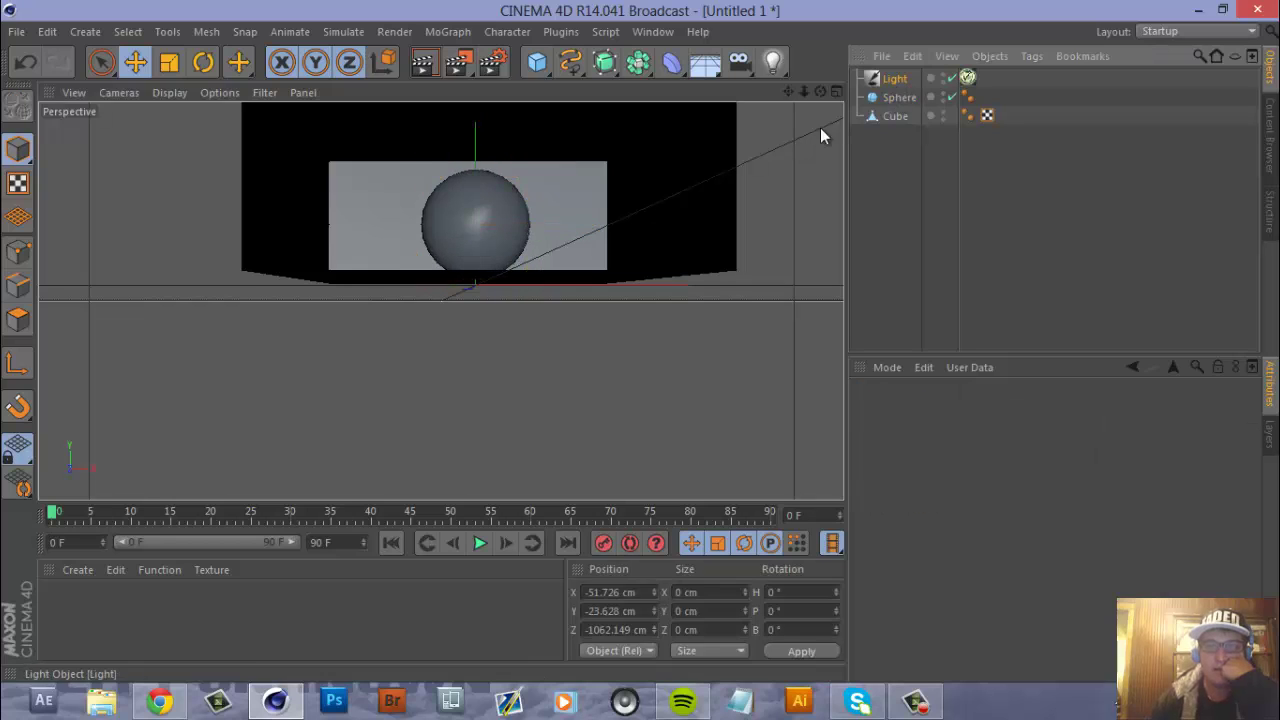
pyautogui.moveTo(638, 344); pyautogui.dragTo(616, 362)
pyautogui.moveTo(790, 92); pyautogui.dragTo(637, 345)
pyautogui.moveTo(579, 343)
pyautogui.keyDown('alt'); pyautogui.mouseDown(button='right')
pyautogui.moveTo(709, 202)
pyautogui.moveTo(593, 345)
pyautogui.mouseUp(button='right'); pyautogui.keyUp('alt')
pyautogui.keyDown('alt'); pyautogui.moveTo(593, 345); pyautogui.dragTo(643, 339, button='middle'); pyautogui.keyUp('alt')
pyautogui.moveTo(643, 339); pyautogui.dragTo(656, 334)
pyautogui.scroll(-2, 786, 277)
pyautogui.scroll(-2, 786, 277)
pyautogui.moveTo(787, 93); pyautogui.dragTo(630, 333)
pyautogui.keyDown('alt'); pyautogui.moveTo(630, 334); pyautogui.dragTo(641, 341, button='middle'); pyautogui.keyUp('alt')
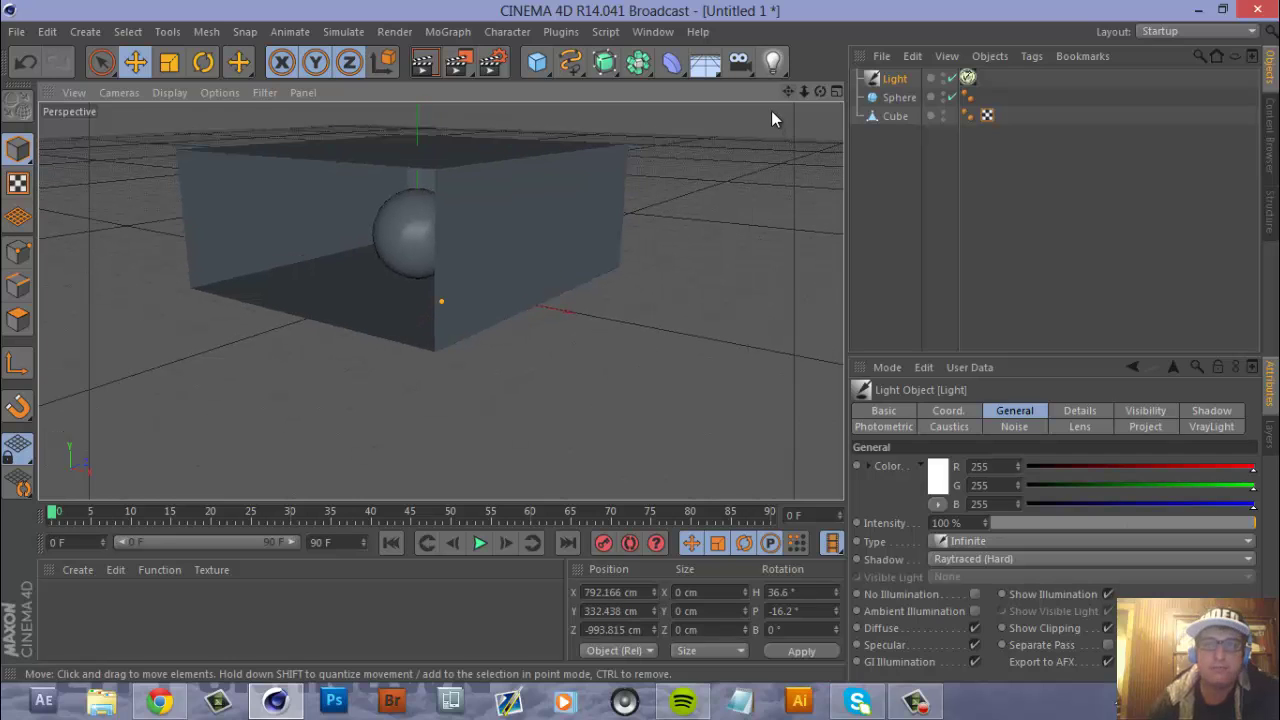
# Step: Add a standard camera to the scene and give it a VrayPhysicalCamera tag
pyautogui.click(737, 72)
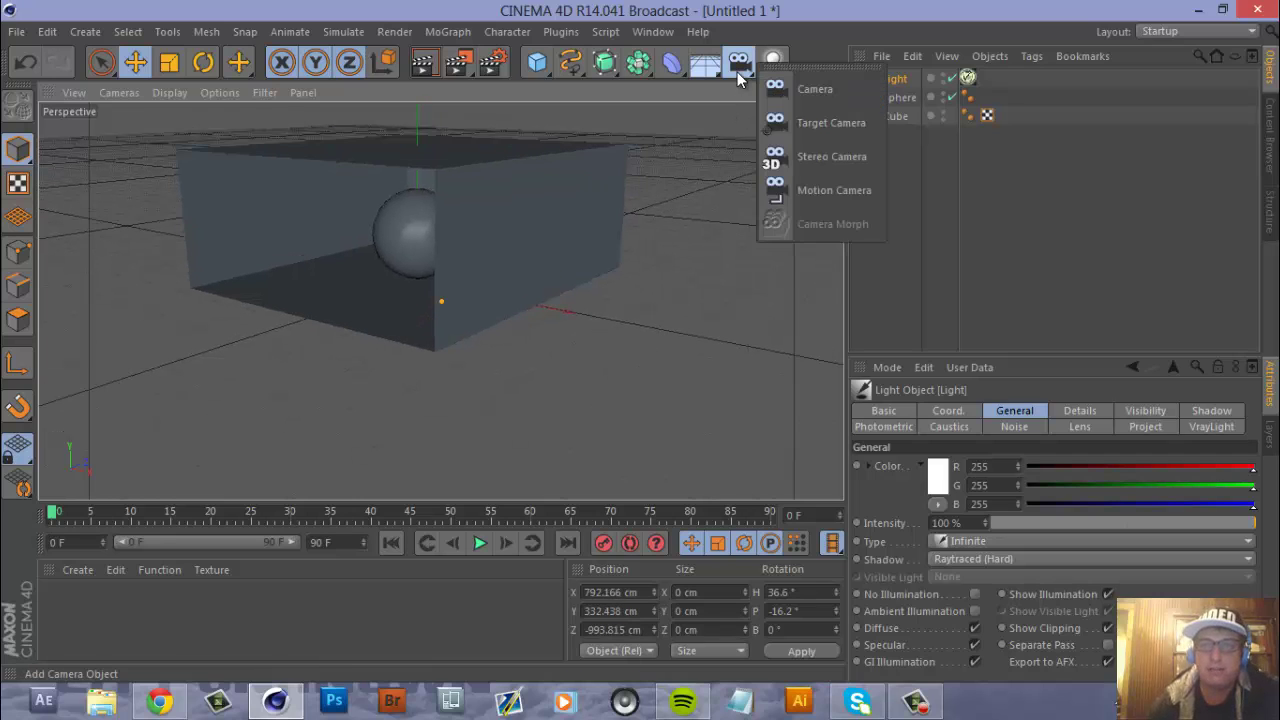
pyautogui.click(812, 91)
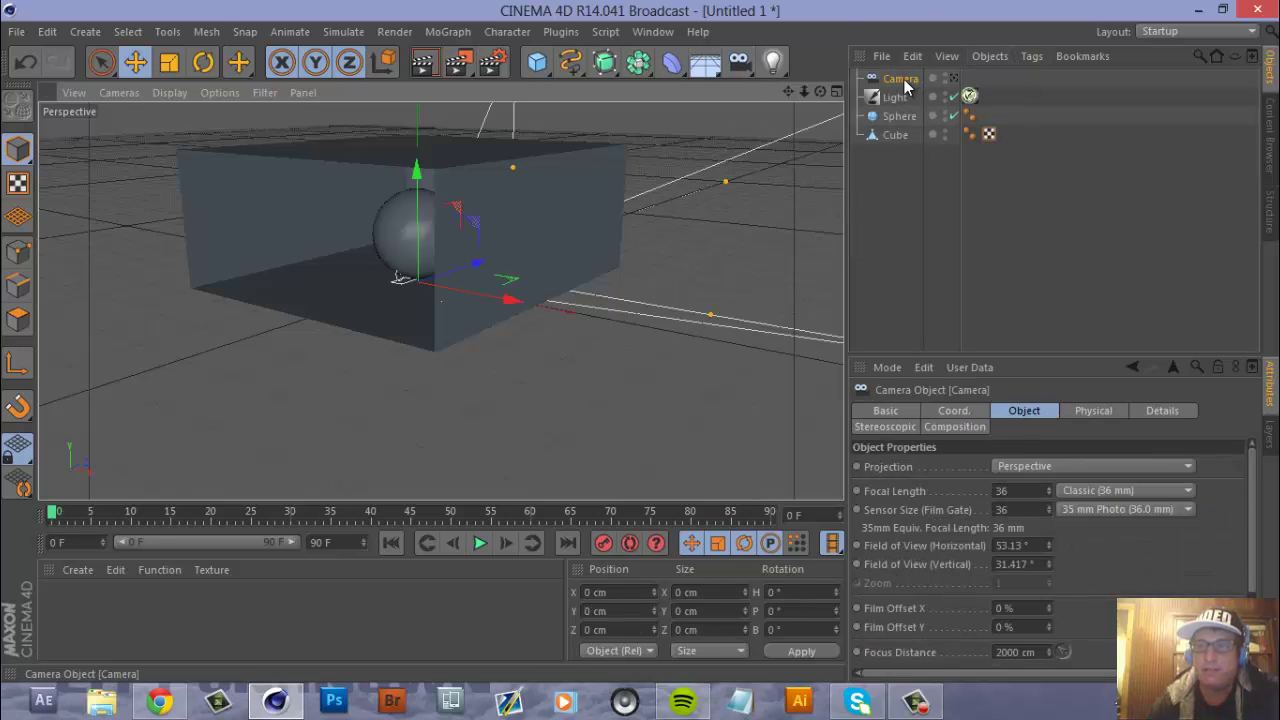
pyautogui.click(1023, 57)
pyautogui.moveTo(1069, 230)
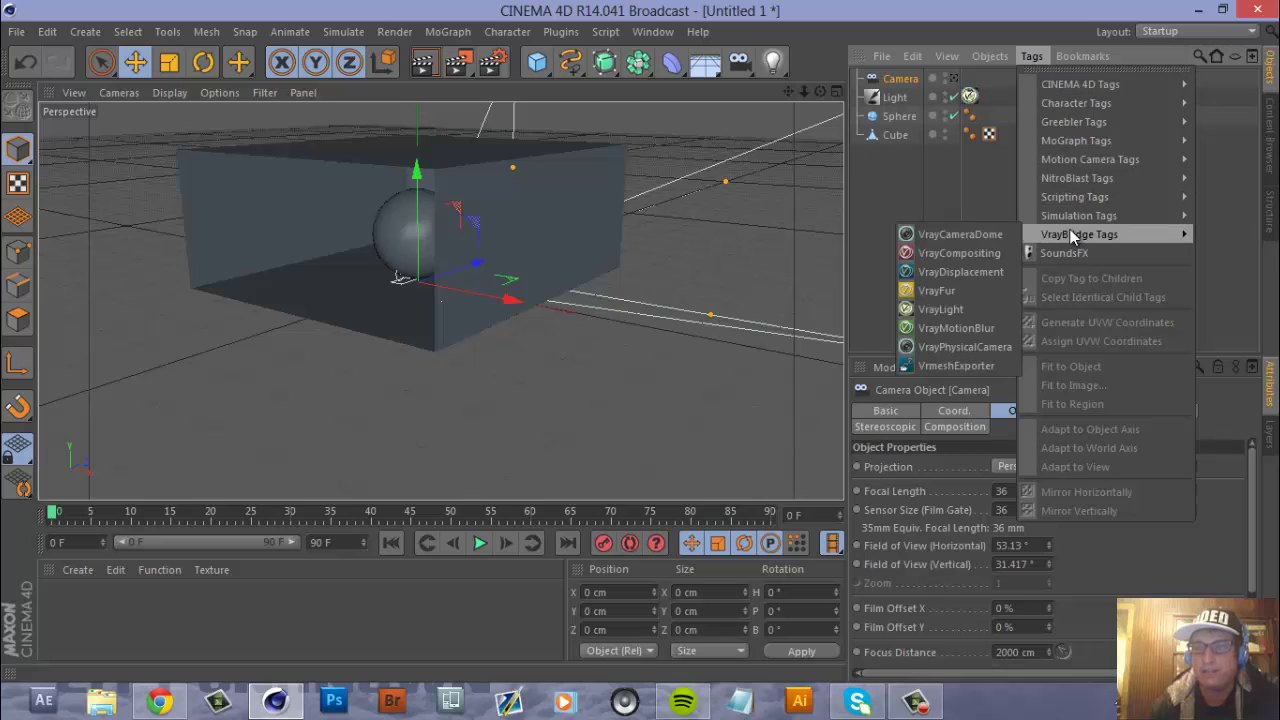
pyautogui.click(993, 346)
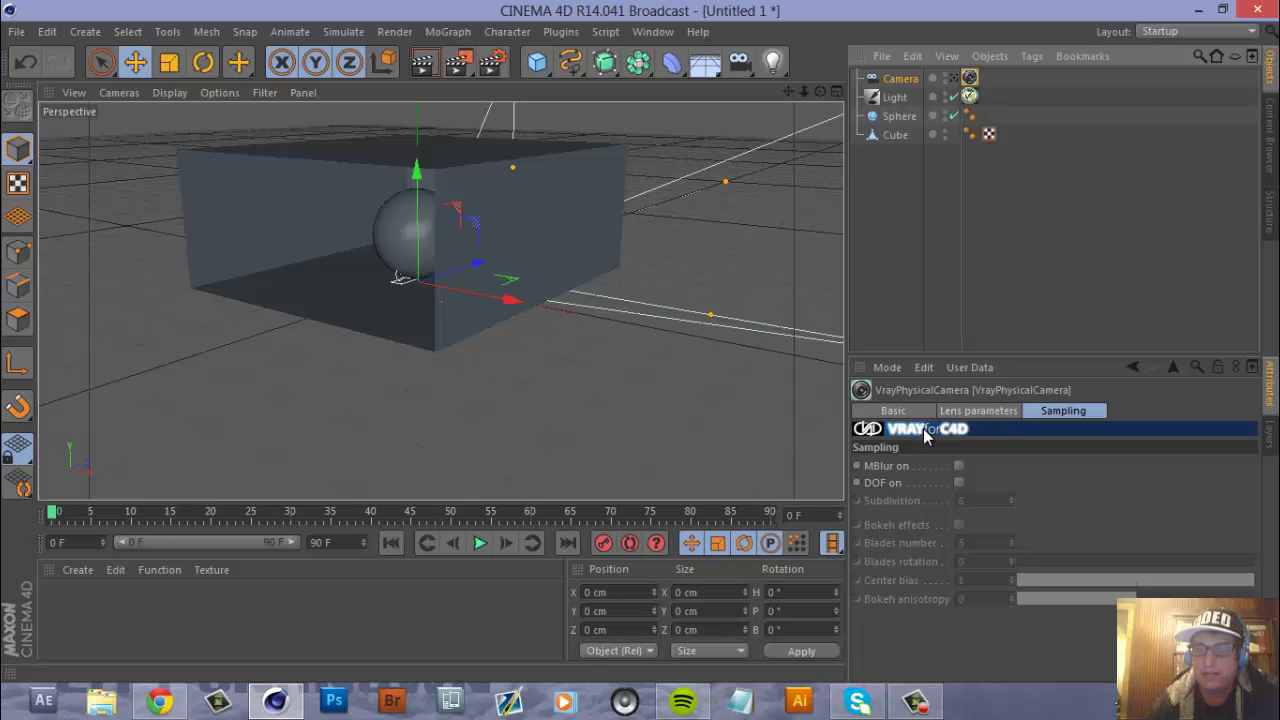
# Step: Set the physical camera's Film ISO to 300 in its lens parameters and open the shutter speed value for editing
pyautogui.click(958, 411)
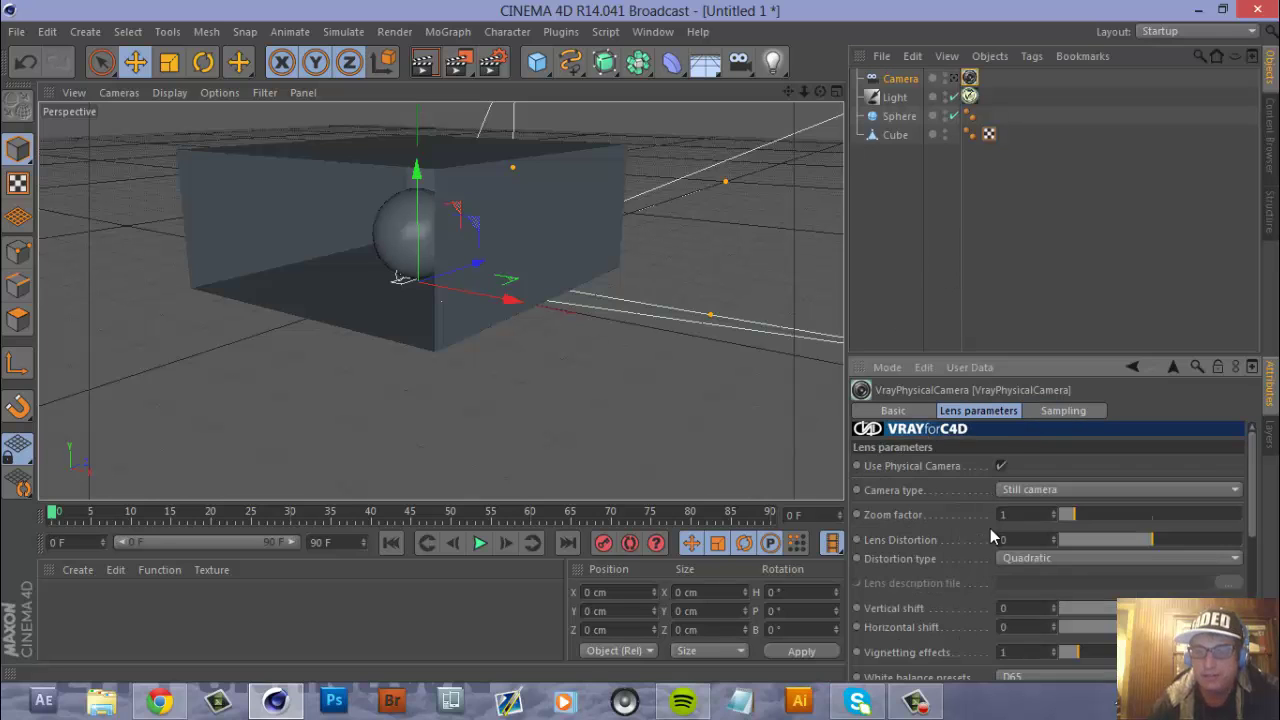
pyautogui.scroll(-10, 990, 530)
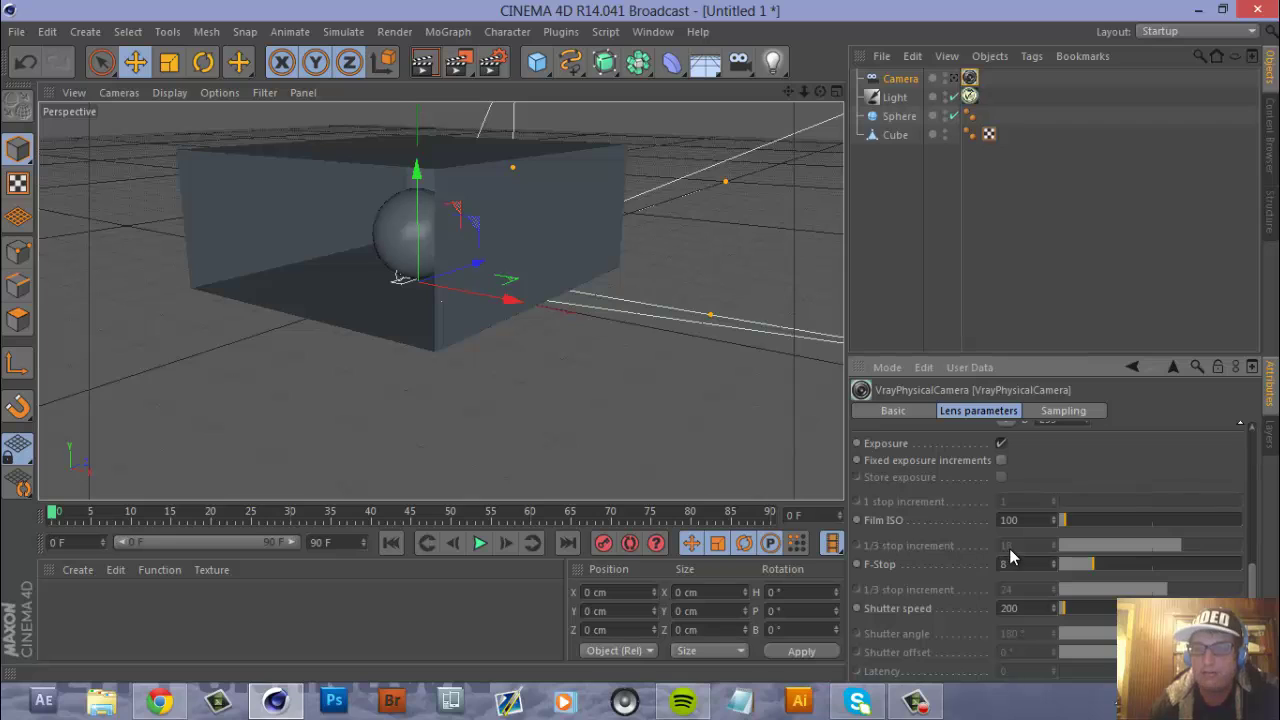
pyautogui.moveTo(1048, 521); pyautogui.dragTo(961, 536)
pyautogui.write('300')
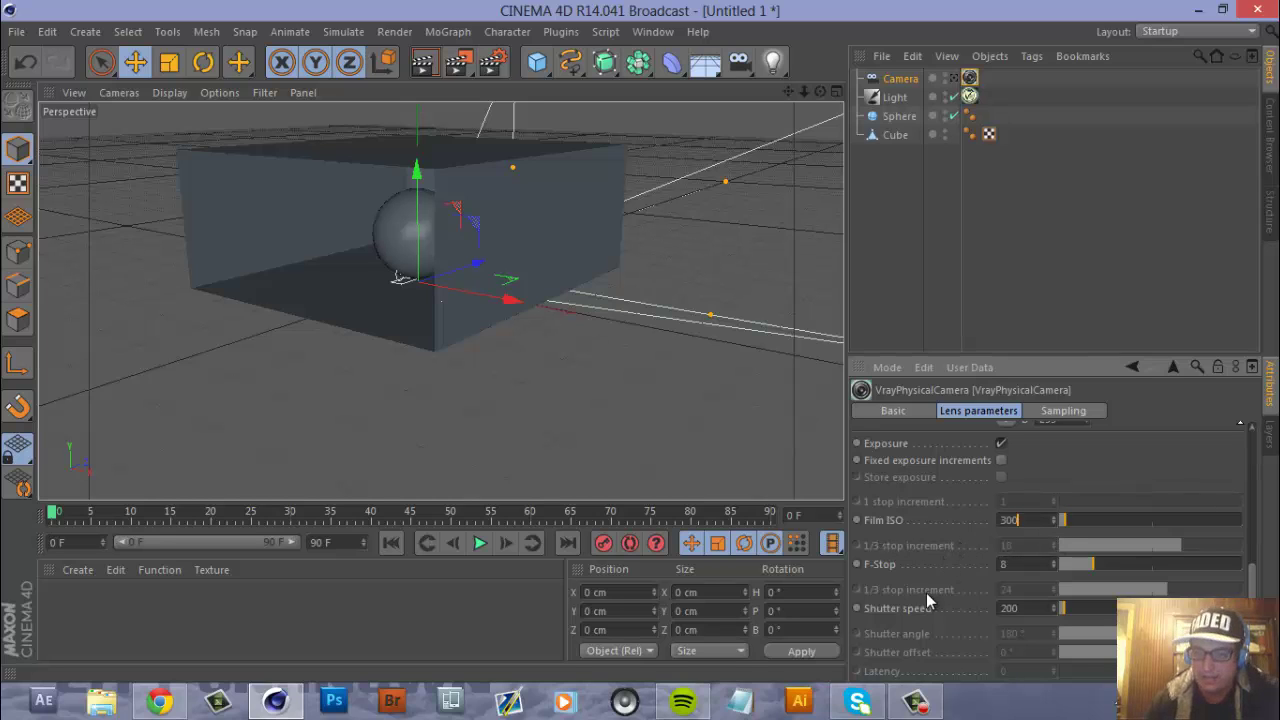
pyautogui.moveTo(1024, 608); pyautogui.dragTo(987, 609)
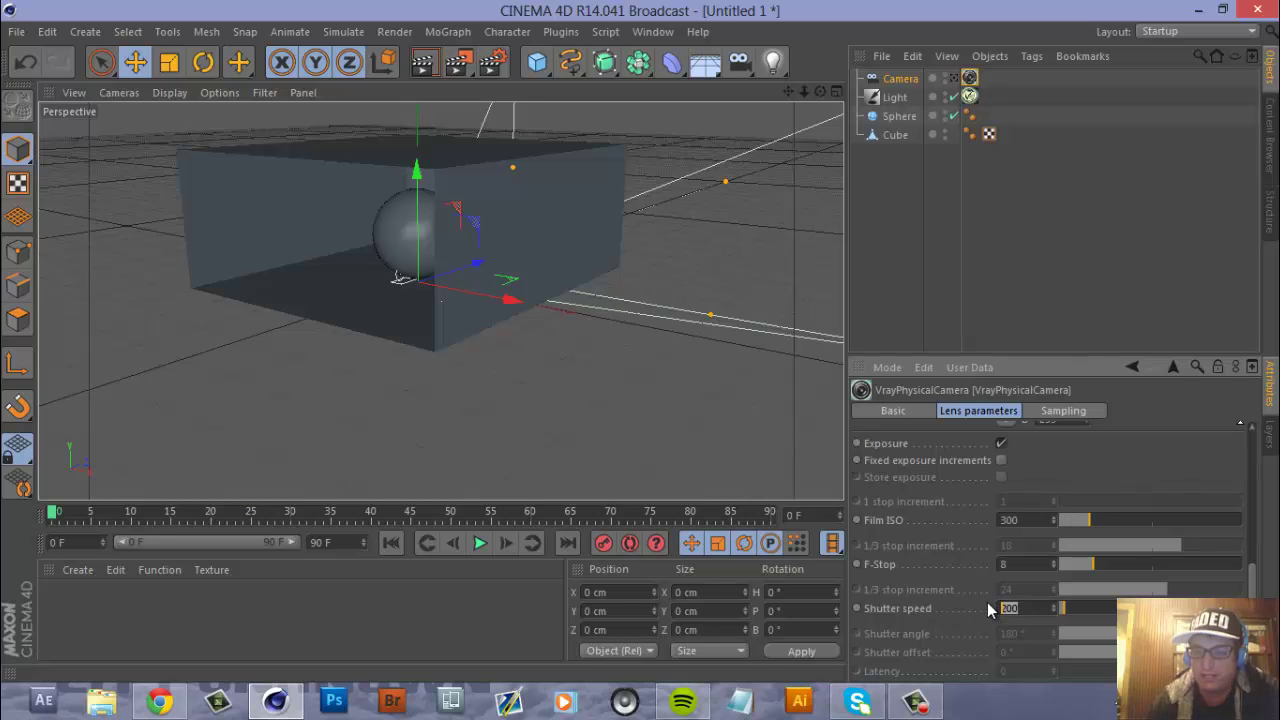
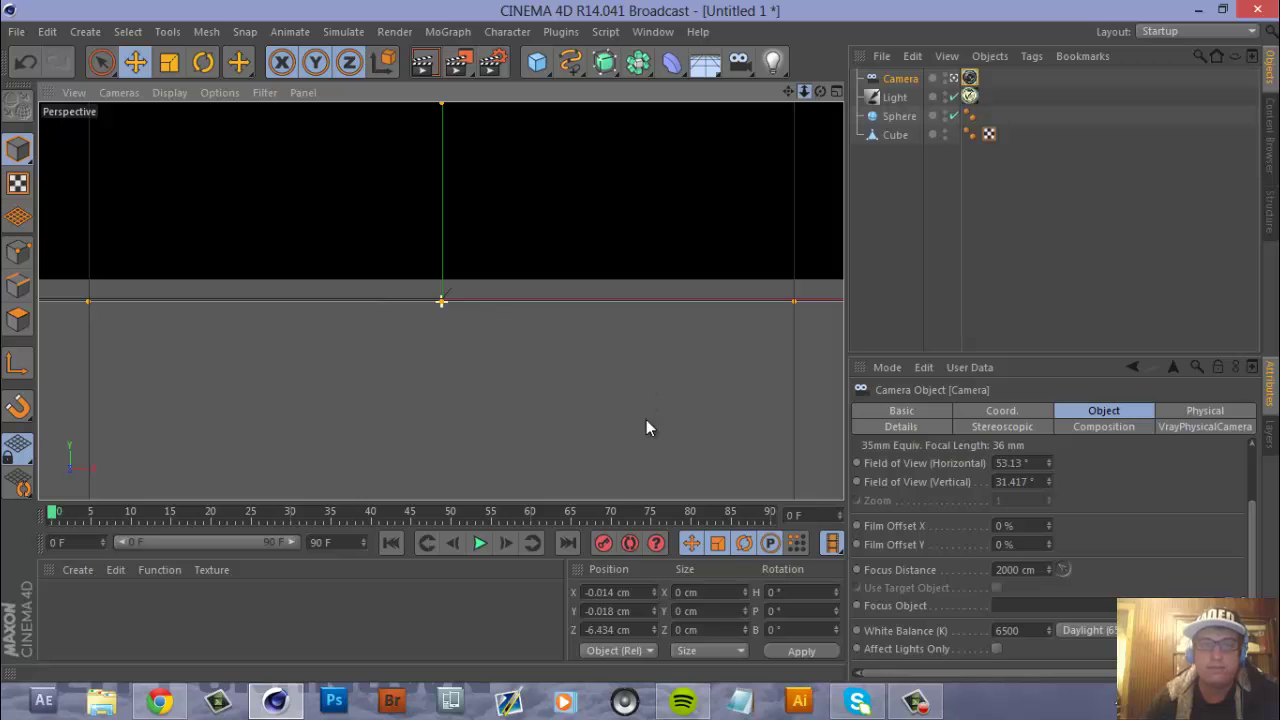
# Step: Frame the sphere inside the box through the camera from about X 169, Y 54, Z -441 cm, with heading about 16.8° and pitch about 3.9°
pyautogui.scroll(-3, 646, 422)
pyautogui.moveTo(644, 422); pyautogui.dragTo(777, 10)
pyautogui.moveTo(790, 94); pyautogui.dragTo(526, 374)
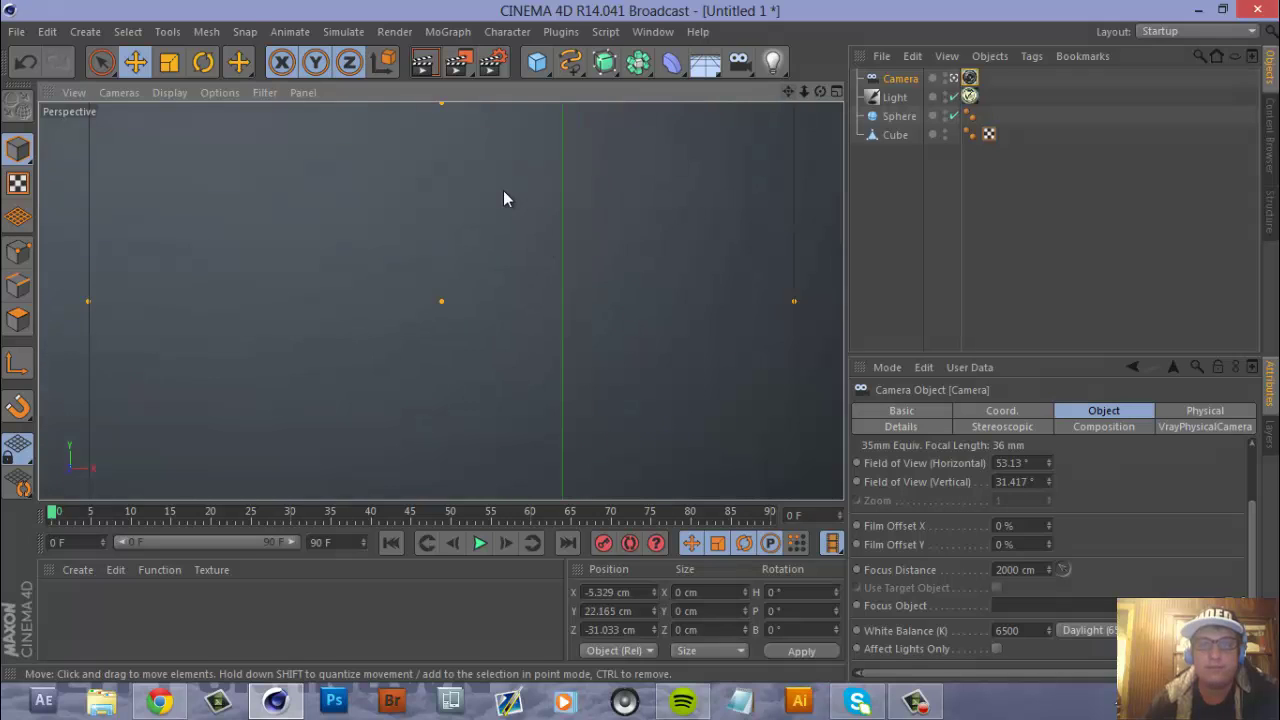
pyautogui.scroll(-5, 422, 421)
pyautogui.scroll(-10, 430, 342)
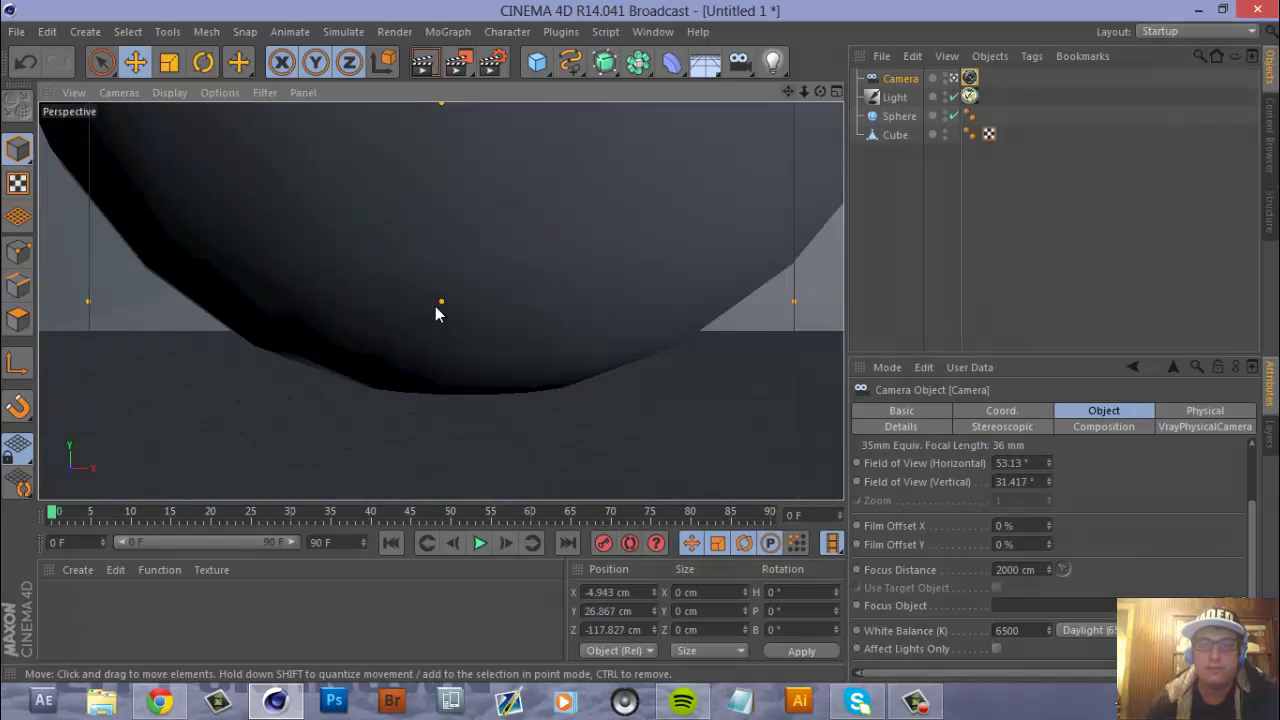
pyautogui.scroll(-12, 431, 319)
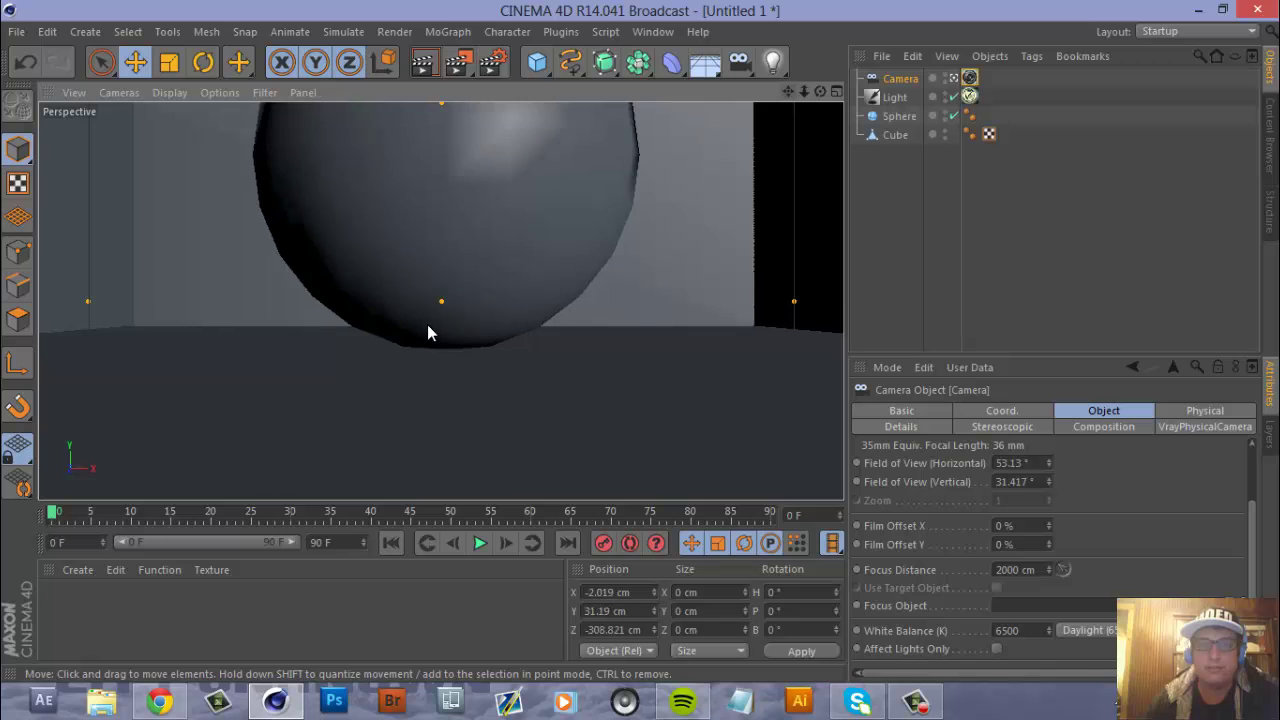
pyautogui.scroll(2, 463, 309)
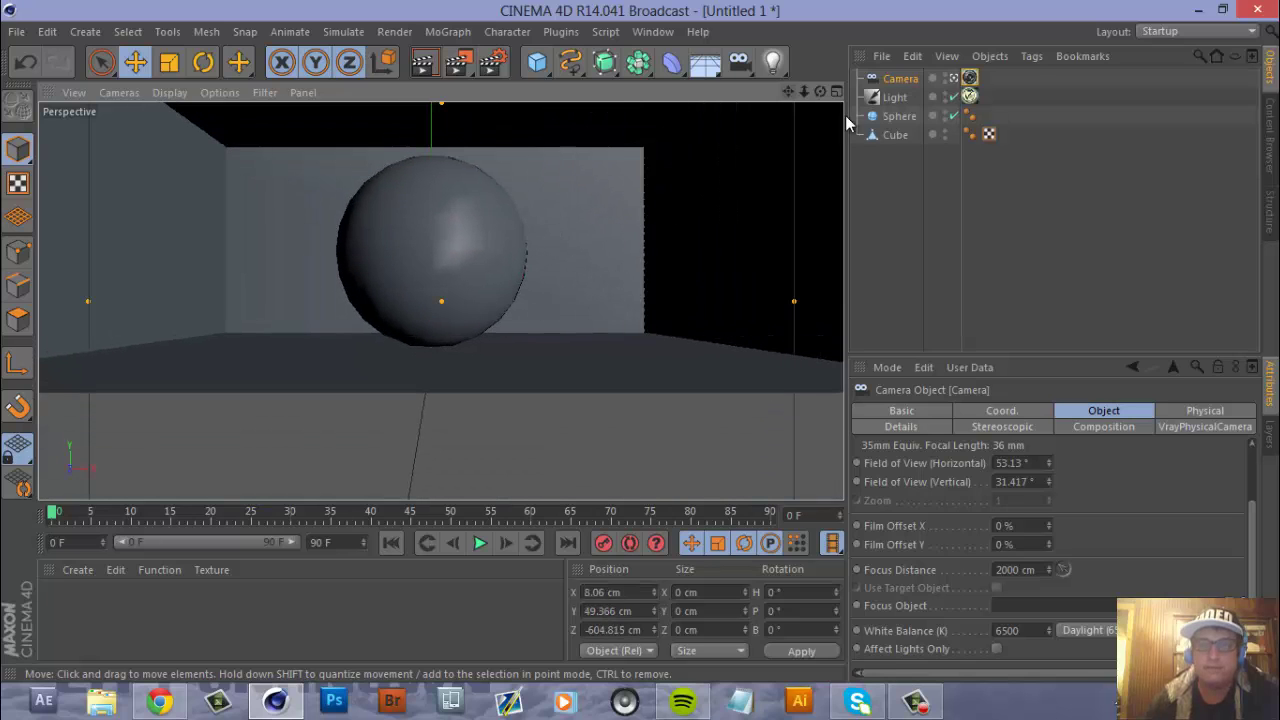
pyautogui.moveTo(817, 92); pyautogui.dragTo(641, 341)
pyautogui.moveTo(790, 95); pyautogui.dragTo(643, 336)
pyautogui.moveTo(819, 93); pyautogui.dragTo(642, 338)
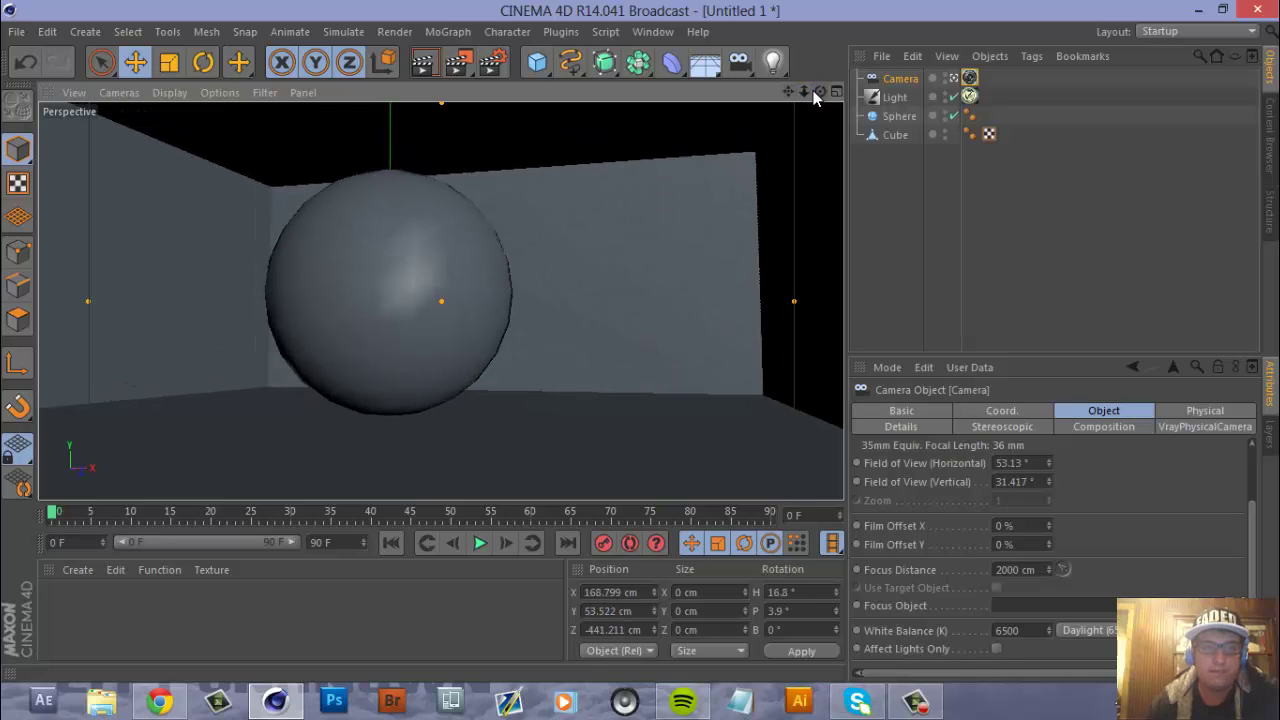
pyautogui.click(897, 245)
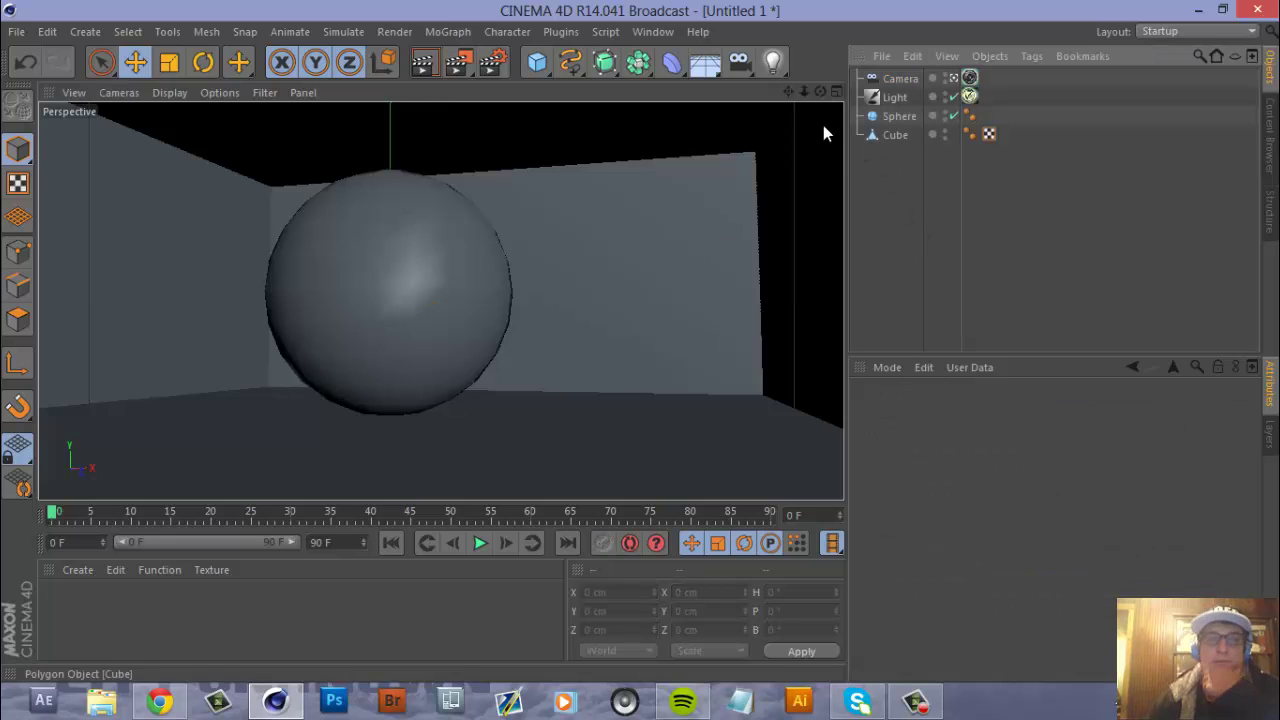
pyautogui.moveTo(788, 92); pyautogui.dragTo(651, 346)
# Step: Render the camera view to check the sunlit sphere and box, and clear the render from the viewport
pyautogui.click(423, 64)
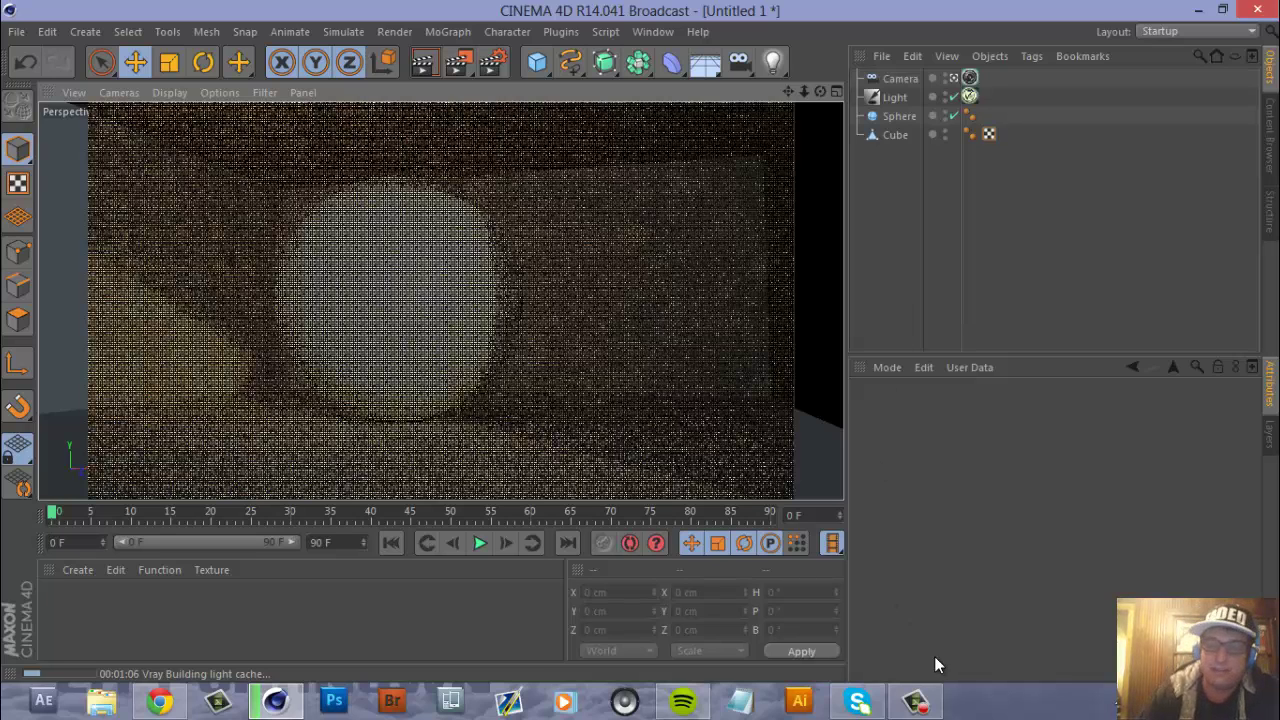
pyautogui.click(916, 700)
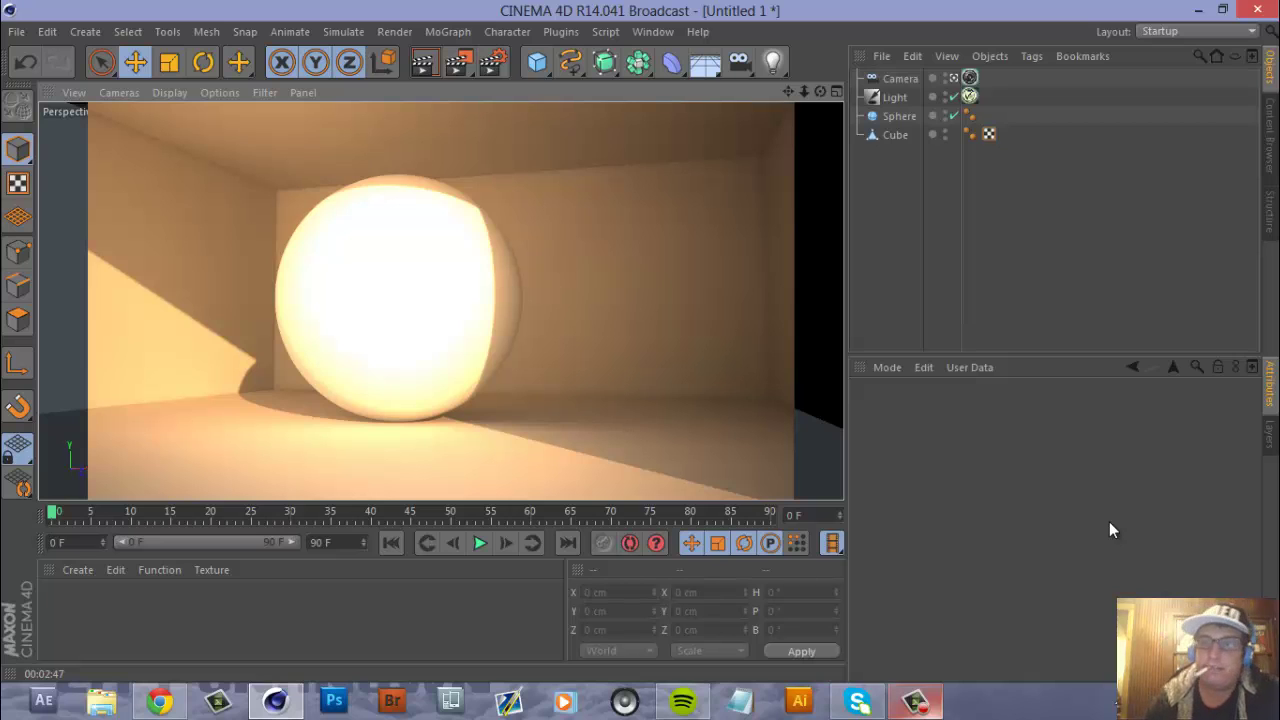
pyautogui.click(1109, 521)
pyautogui.click(1109, 521)
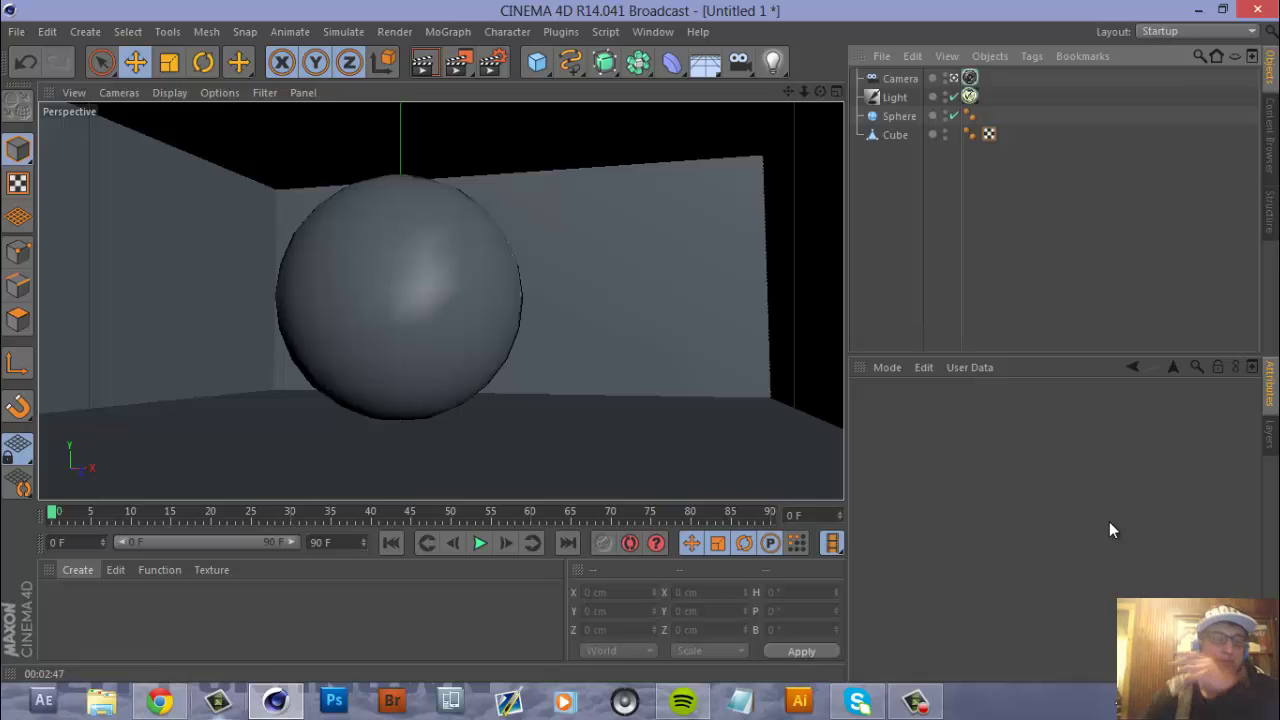
# Step: Load the RK_marble_black material preset from the stone category of Renderkit_VC4D
pyautogui.hotkey('ctrl', 'n')
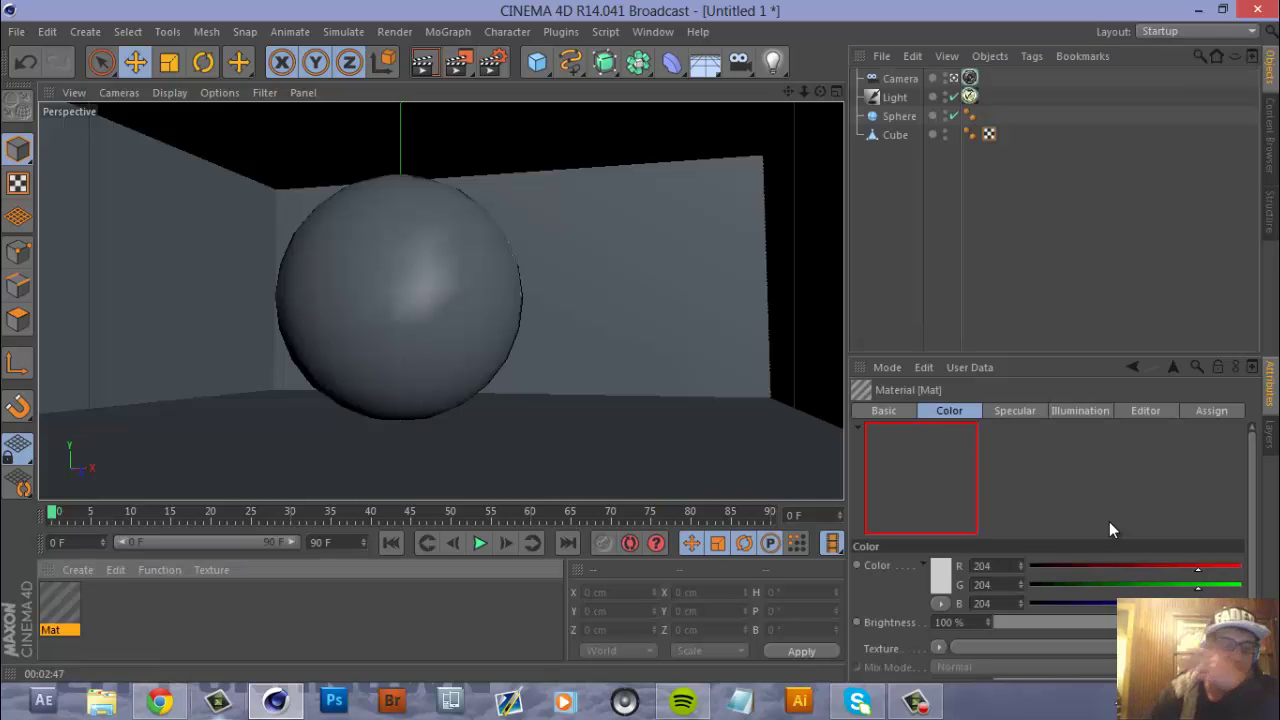
pyautogui.hotkey('ctrl', 'z')
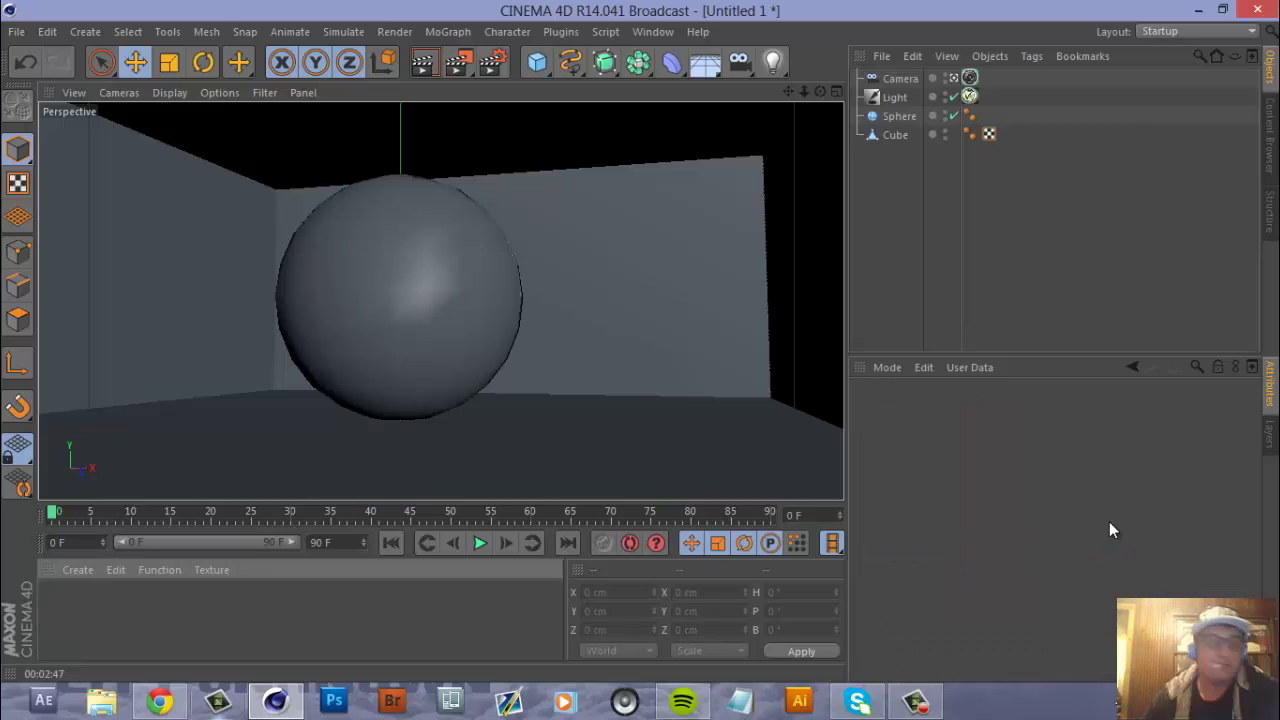
pyautogui.click(78, 570)
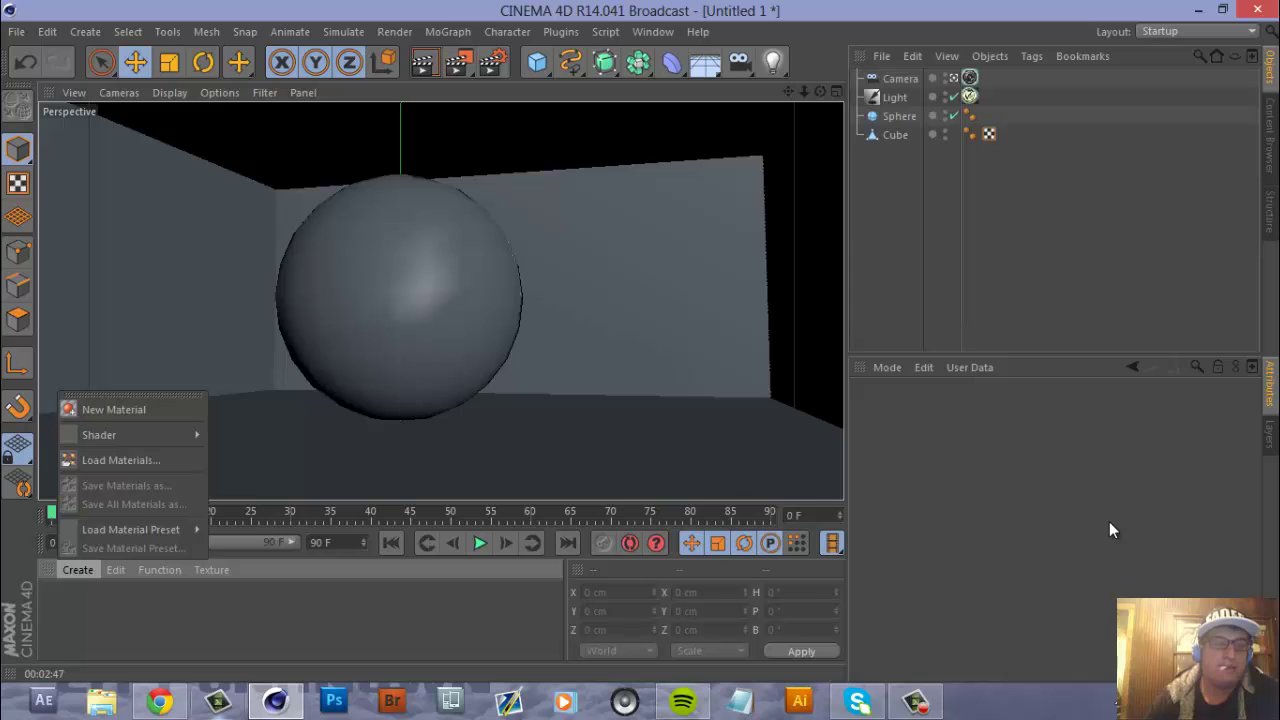
pyautogui.press('Up')
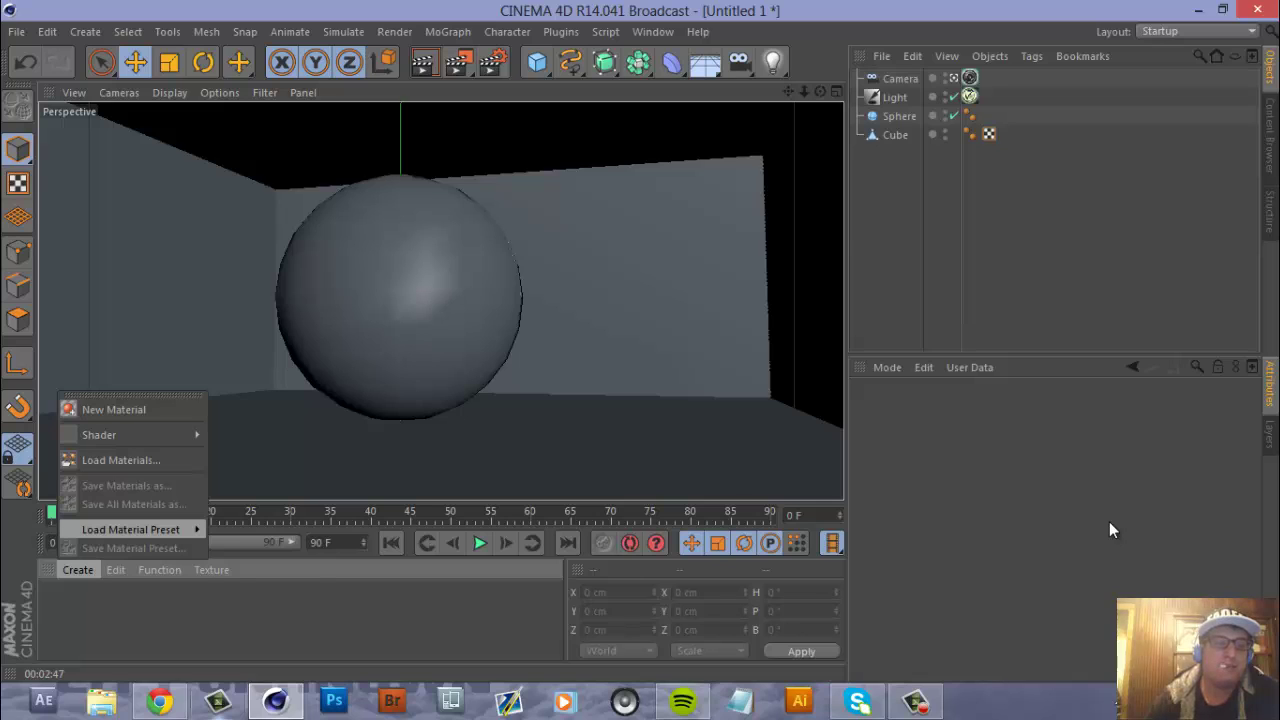
pyautogui.press('Right')
pyautogui.press('Down')
pyautogui.press('Down')
pyautogui.press('Down')
pyautogui.press('Down')
pyautogui.press('Right')
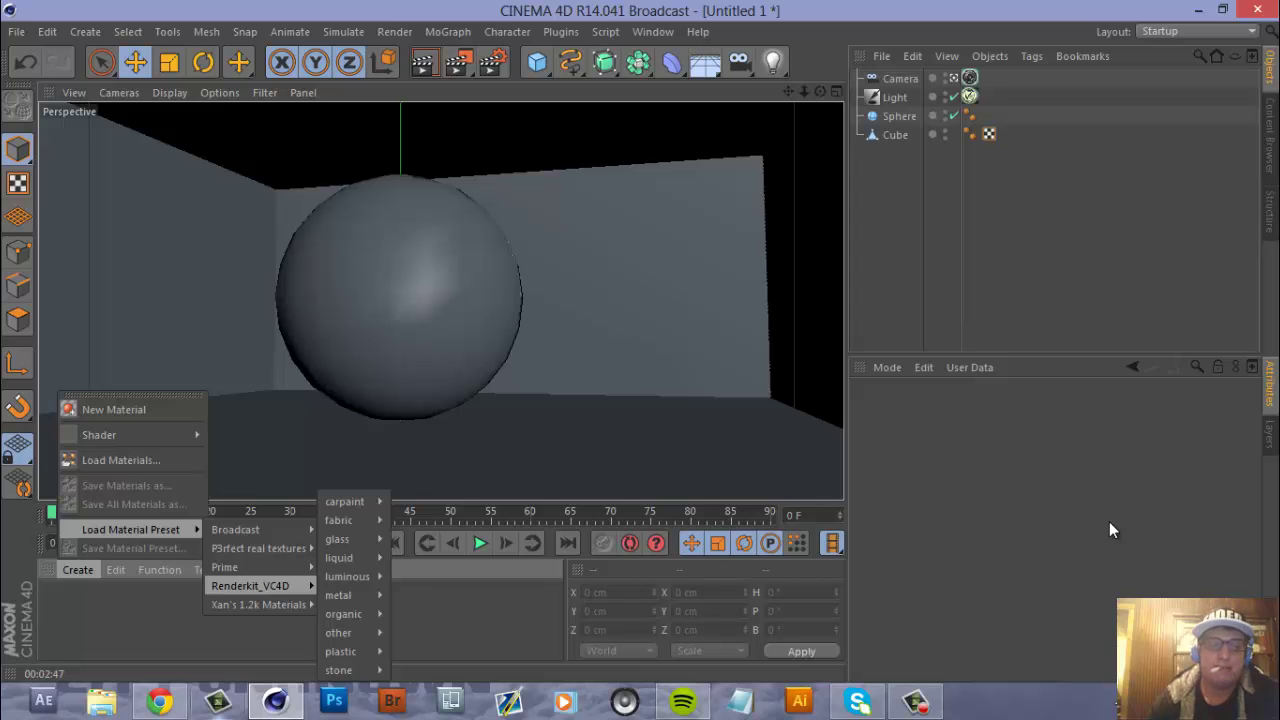
pyautogui.press('Down')
pyautogui.press('Down')
pyautogui.press('Down')
pyautogui.press('Down')
pyautogui.press('Right')
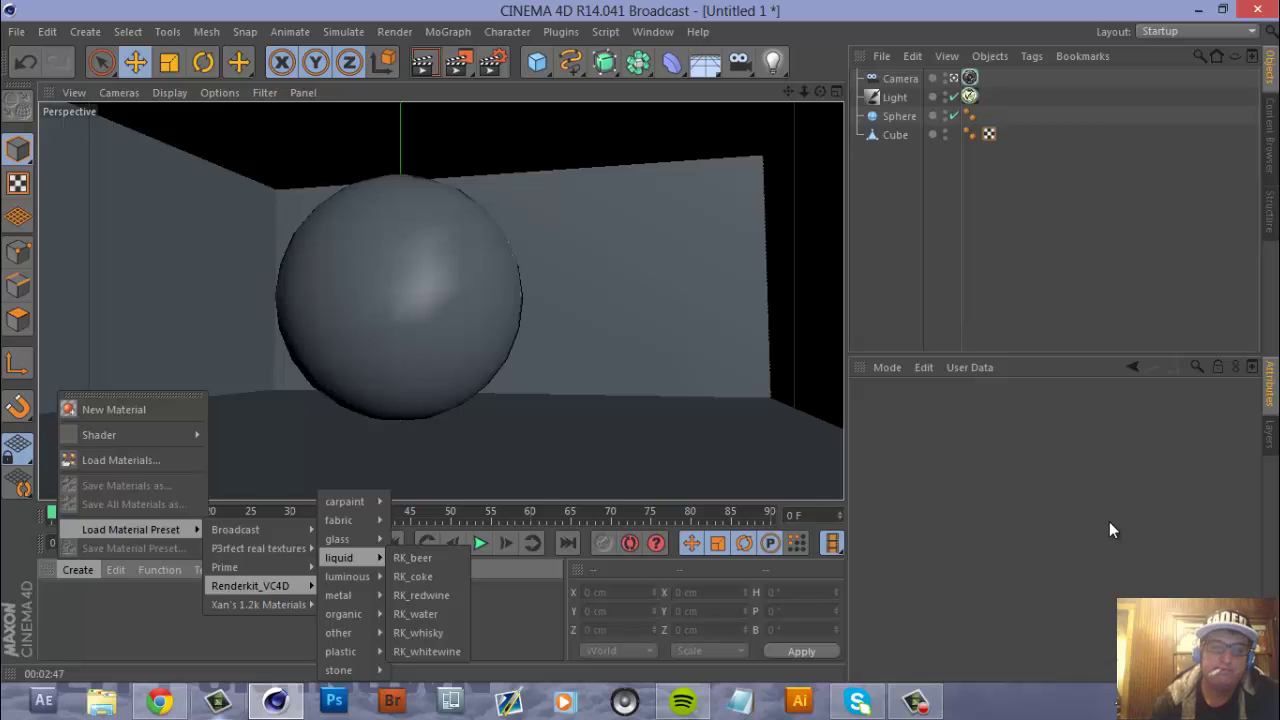
pyautogui.press('Left')
pyautogui.press('Up')
pyautogui.press('Right')
pyautogui.press('Up')
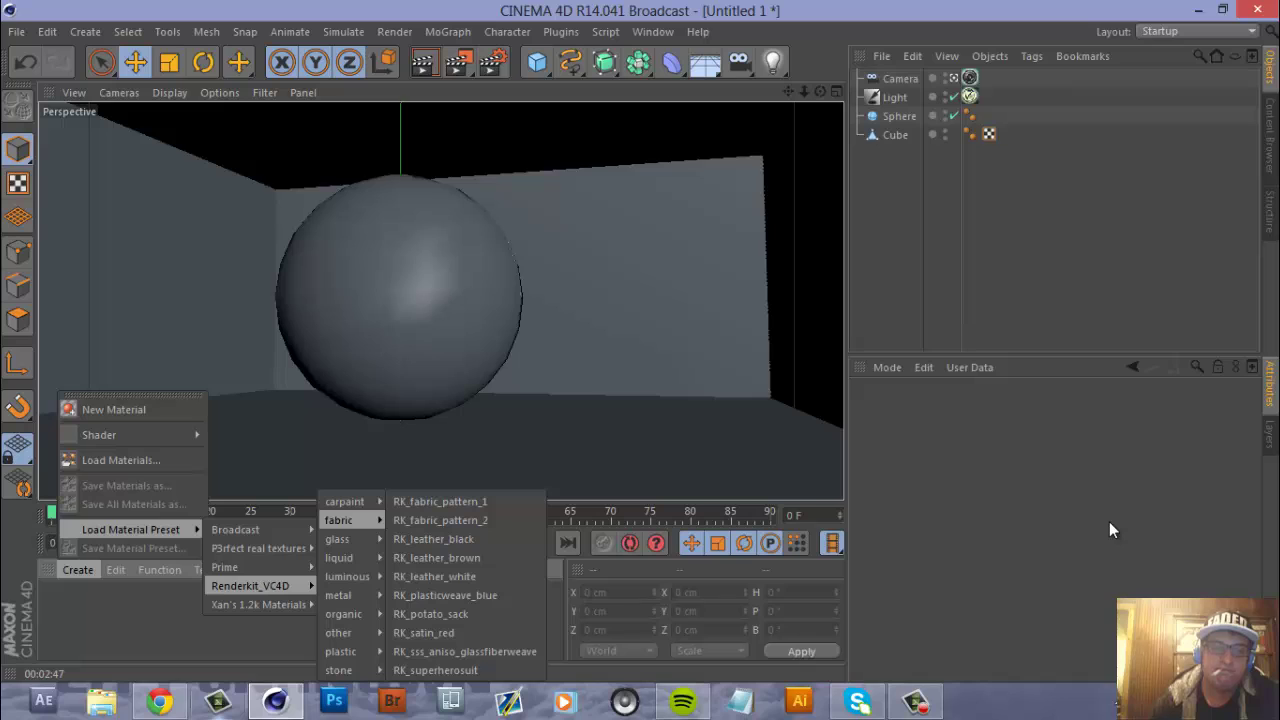
pyautogui.press('Left')
pyautogui.press('Down')
pyautogui.press('Down')
pyautogui.press('Down')
pyautogui.press('Down')
pyautogui.press('Down')
pyautogui.press('Down')
pyautogui.press('Down')
pyautogui.press('Down')
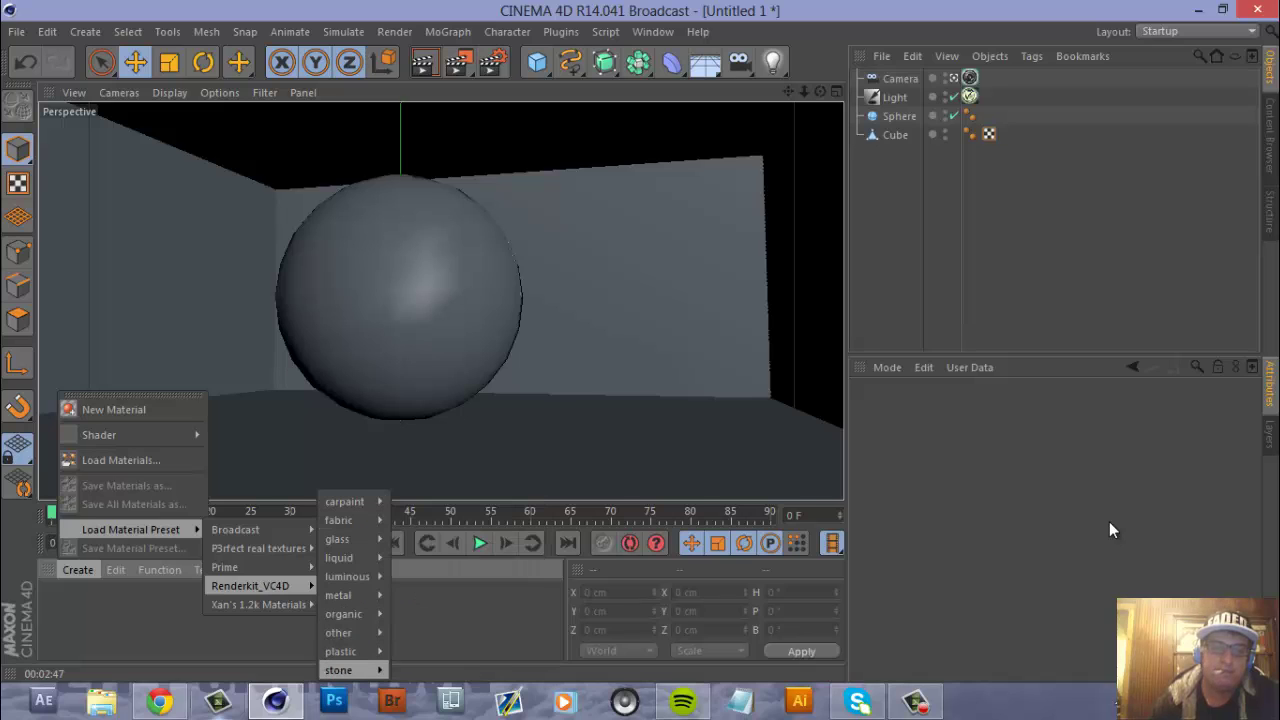
pyautogui.press('Right')
pyautogui.press('Up')
pyautogui.press('Up')
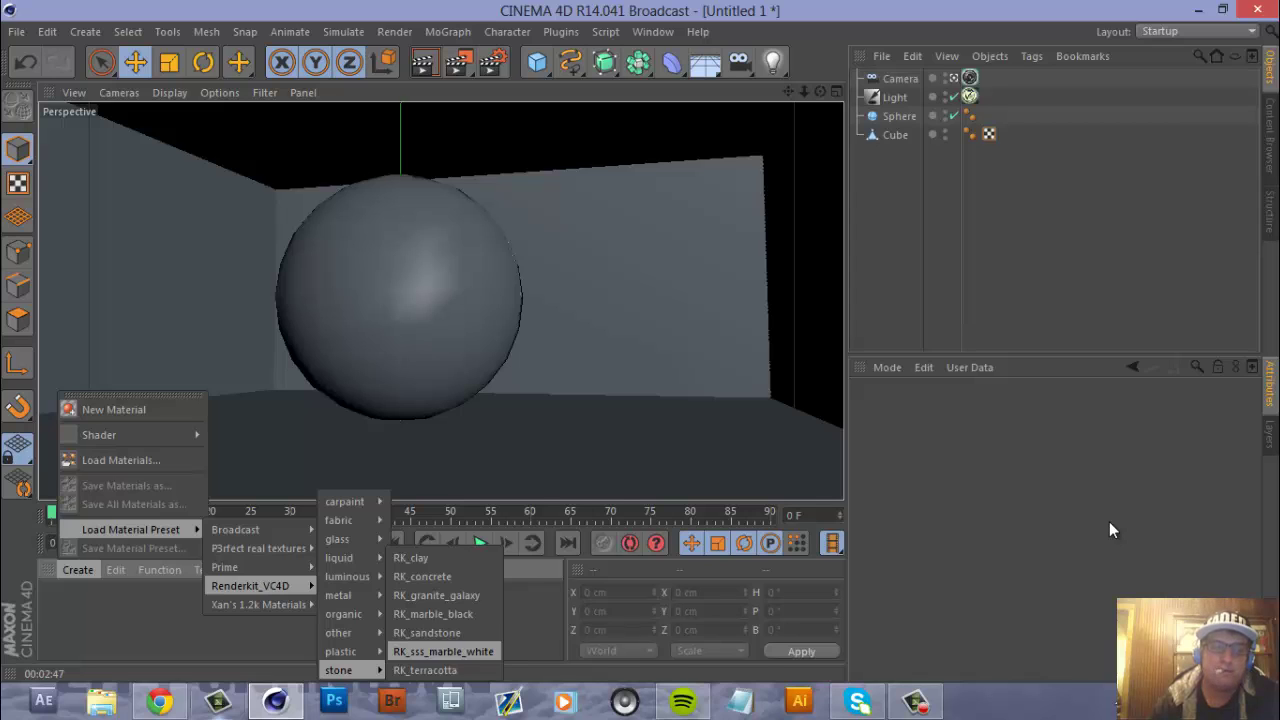
pyautogui.press('Up')
pyautogui.press('Up')
pyautogui.press('Return')
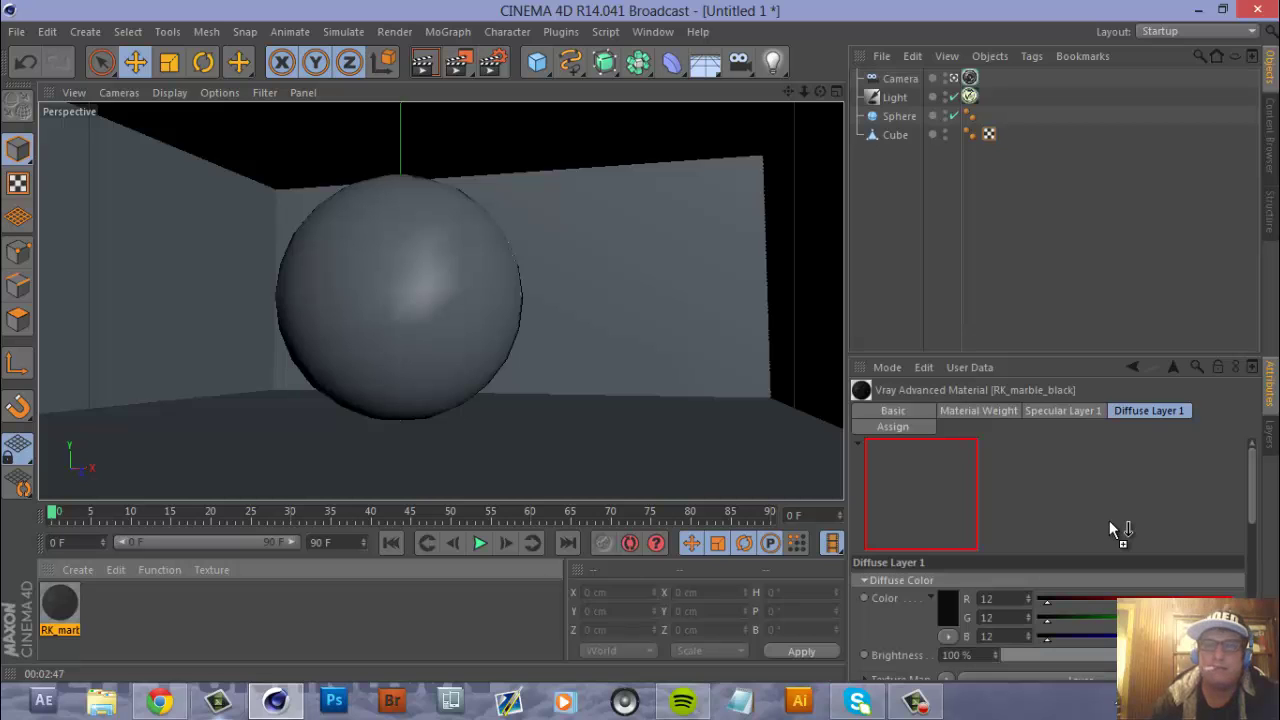
# Step: Apply the black marble material to the sphere with Cubic projection and deselect everything
pyautogui.moveTo(60, 603); pyautogui.dragTo(899, 116)
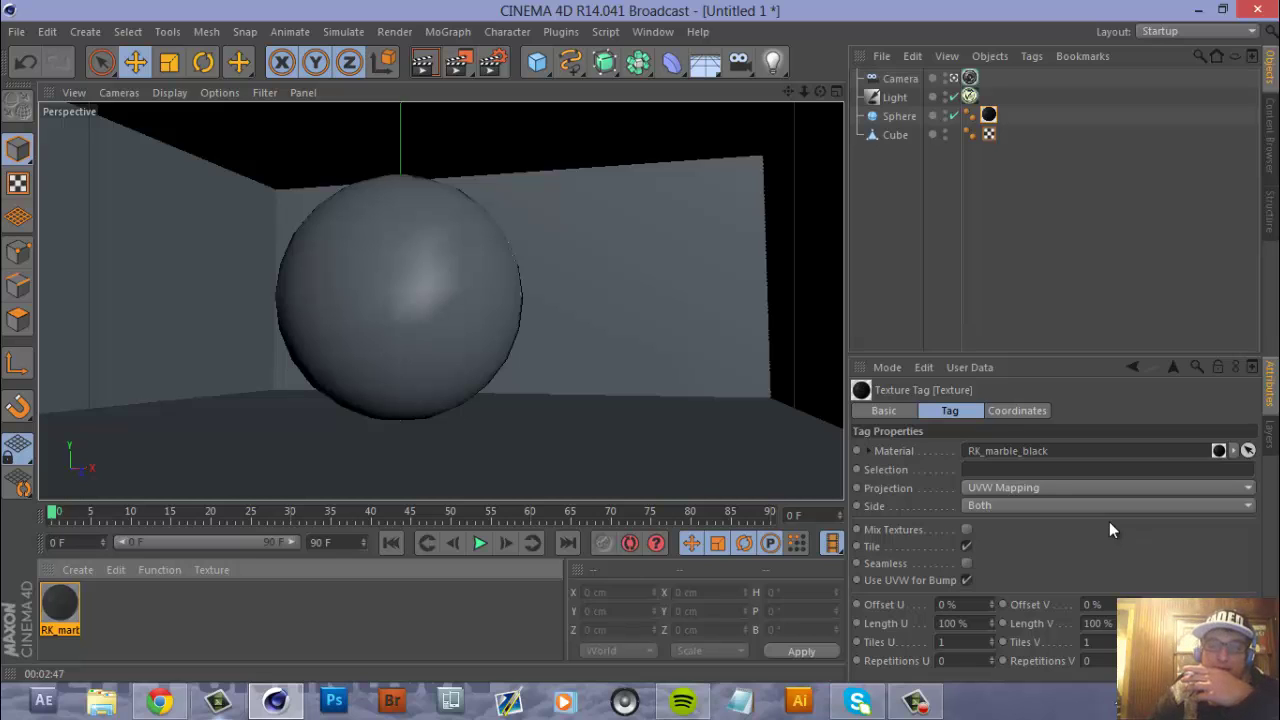
pyautogui.click(1108, 488)
pyautogui.press('Return')
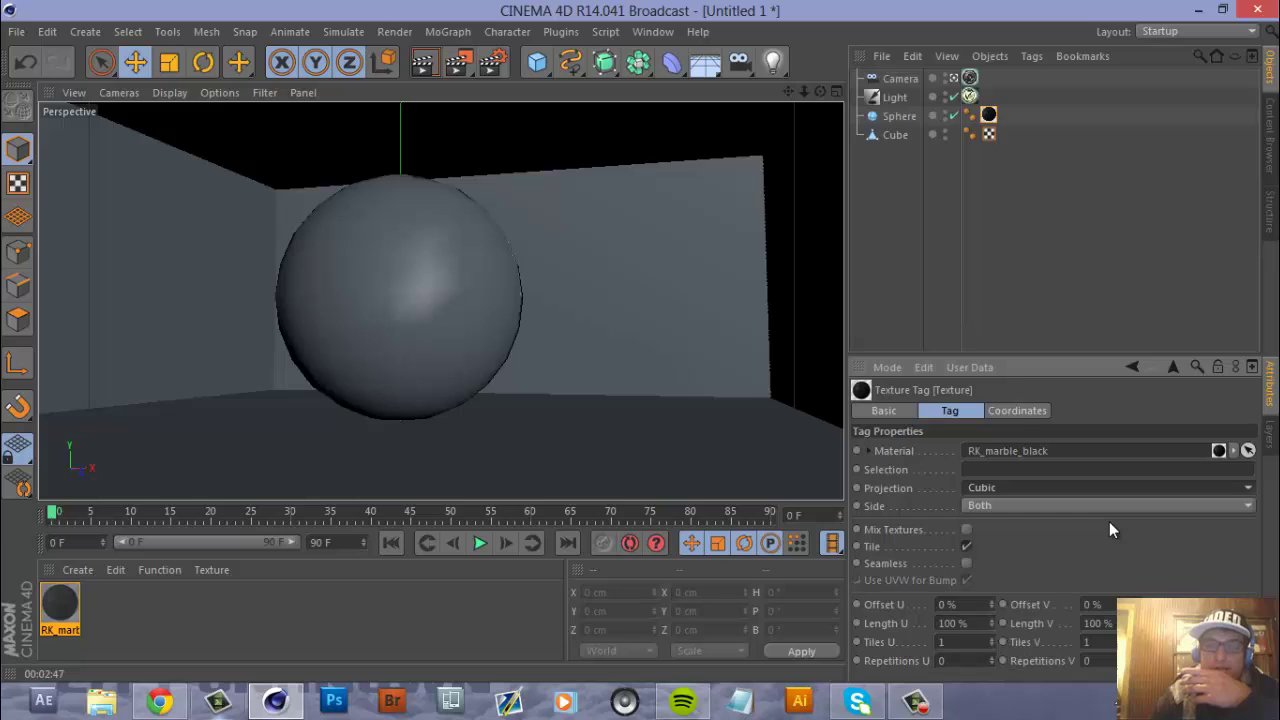
pyautogui.hotkey('ctrl', 'shift', 'a')
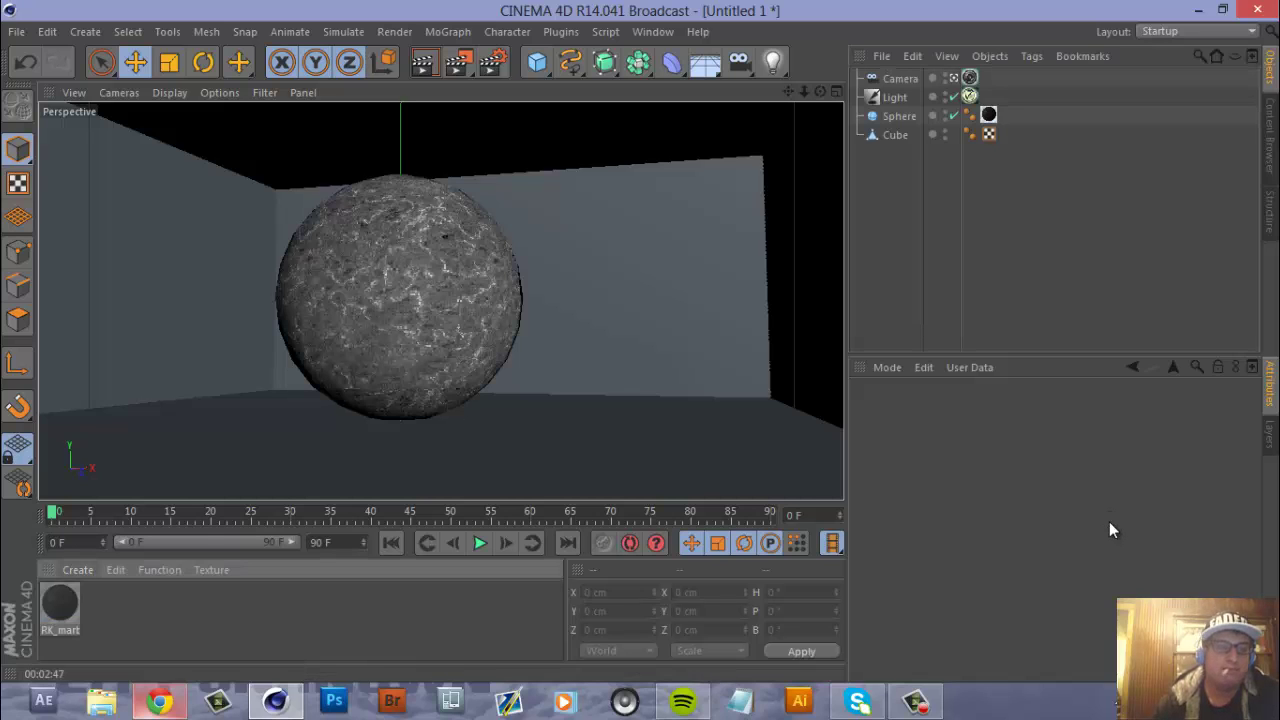
# Step: Load the RK_carpaint_white preset from the carpaint category of Renderkit_VC4D and apply it to the cube
pyautogui.click(78, 570)
pyautogui.moveTo(131, 530)
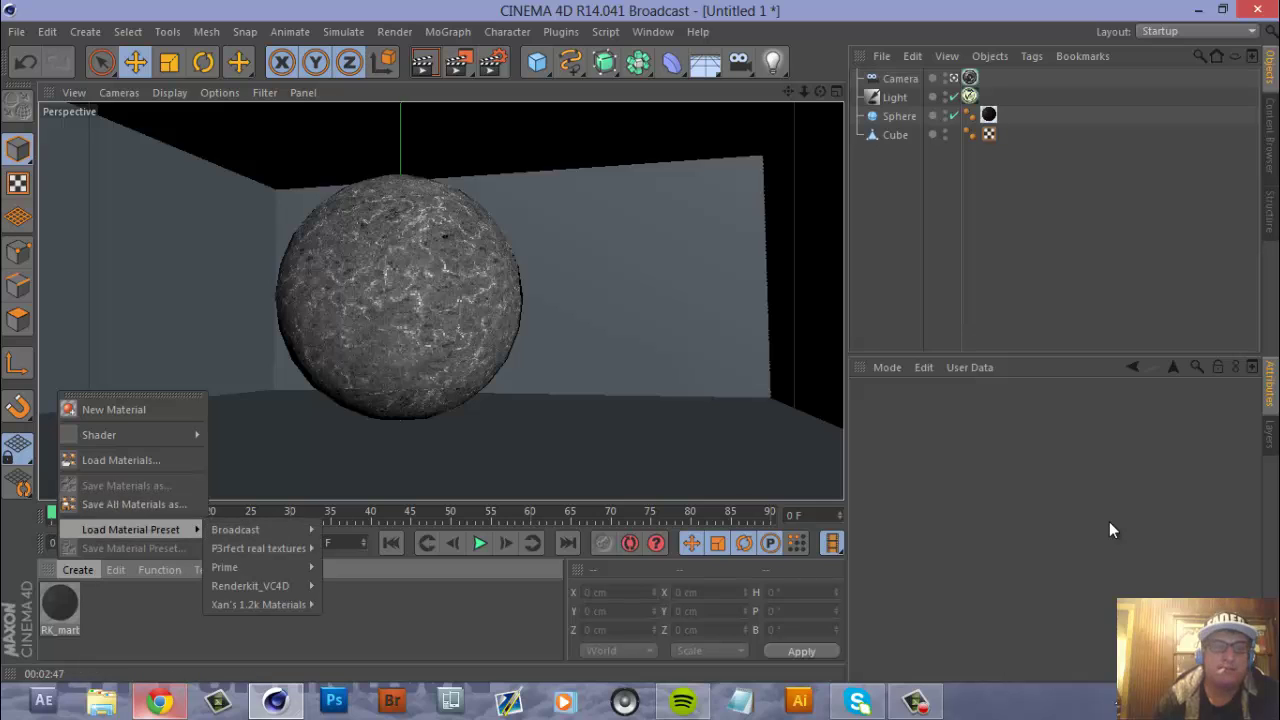
pyautogui.moveTo(250, 585)
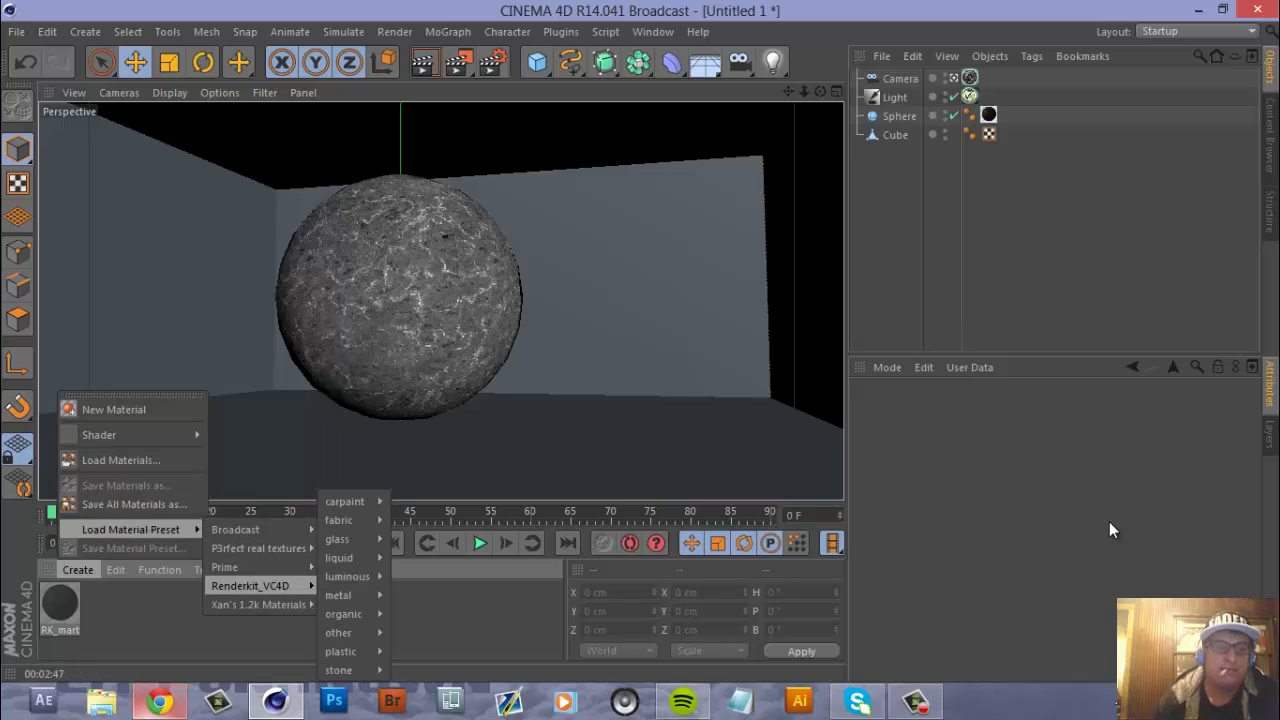
pyautogui.moveTo(347, 576)
pyautogui.moveTo(343, 614)
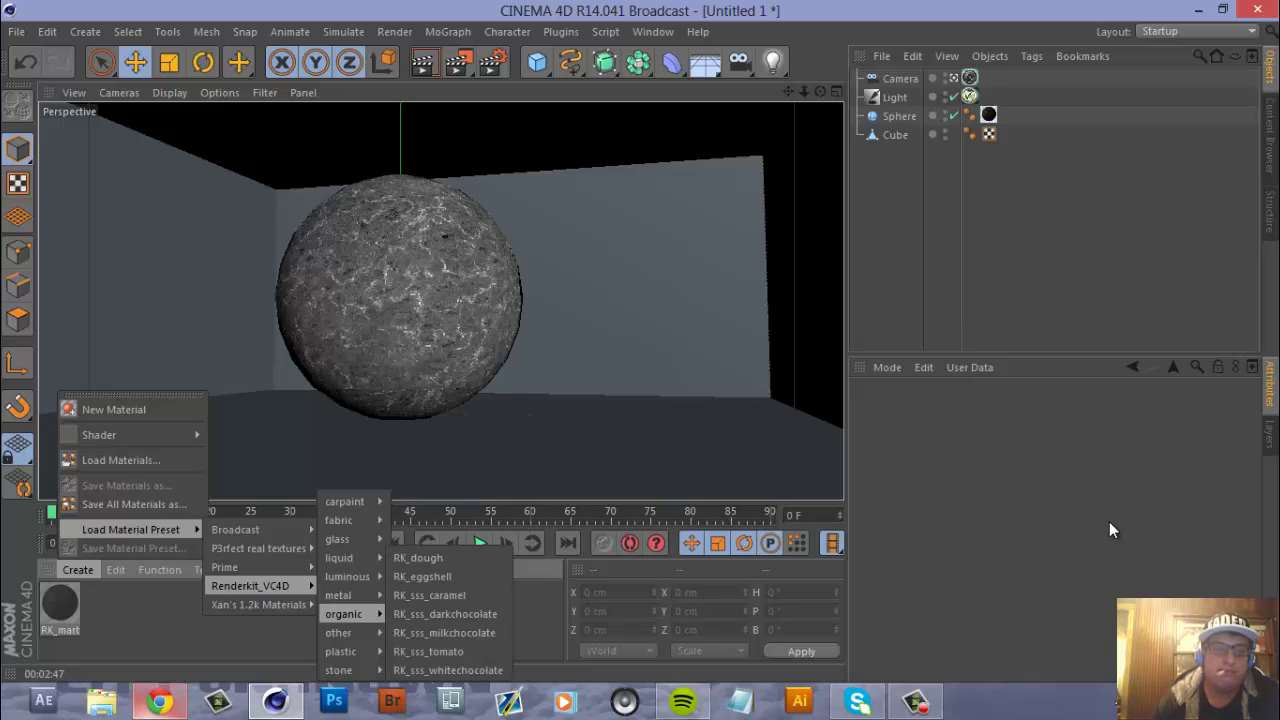
pyautogui.press('Up')
pyautogui.press('Up')
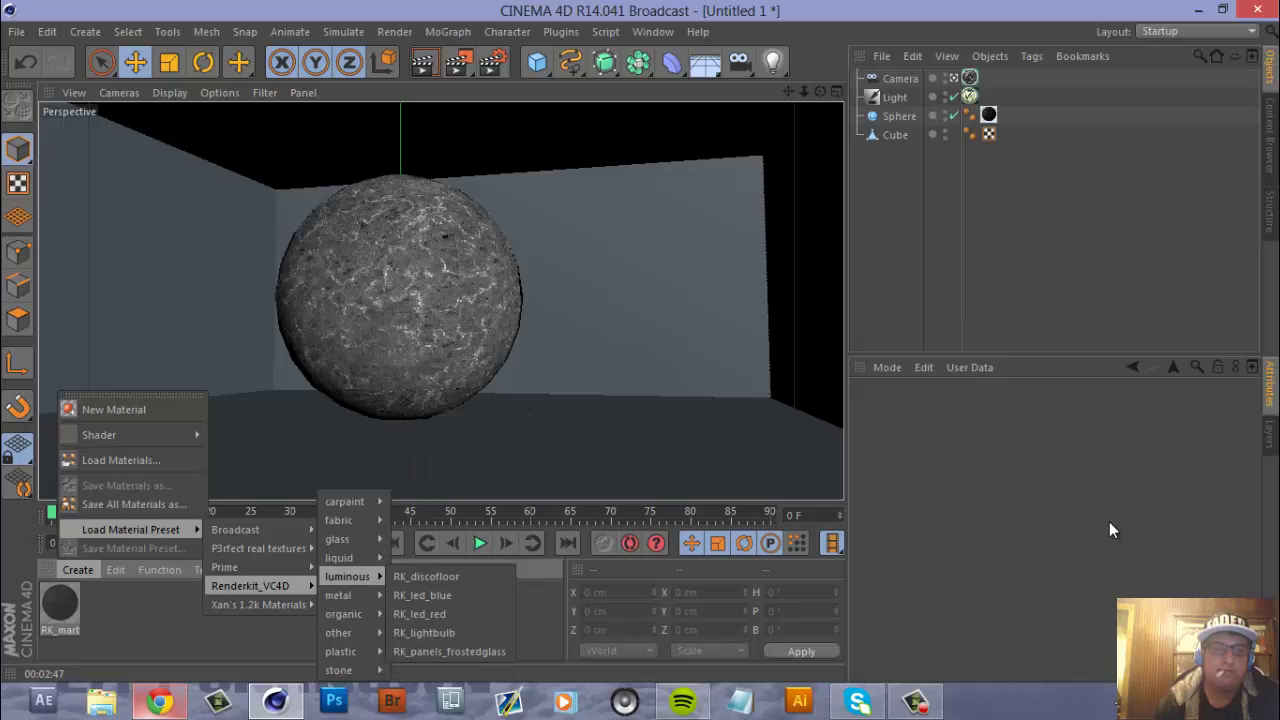
pyautogui.press('Up')
pyautogui.press('Up')
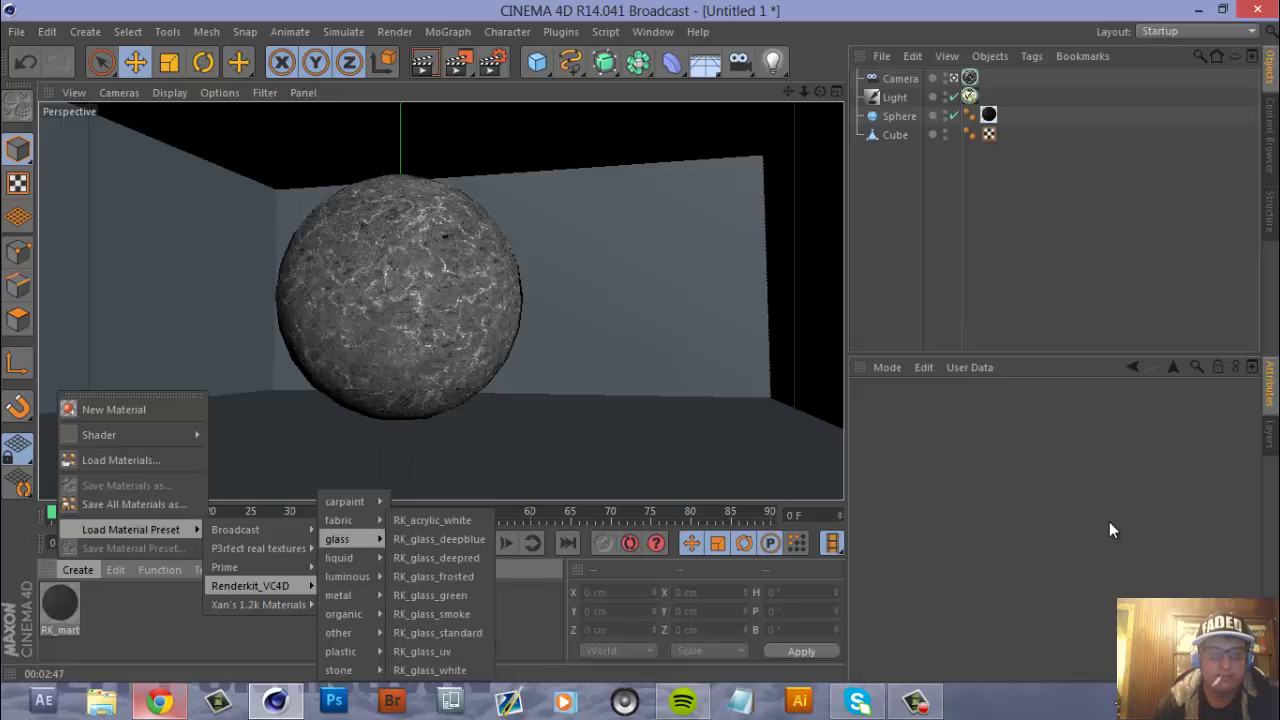
pyautogui.press('Up')
pyautogui.press('Up')
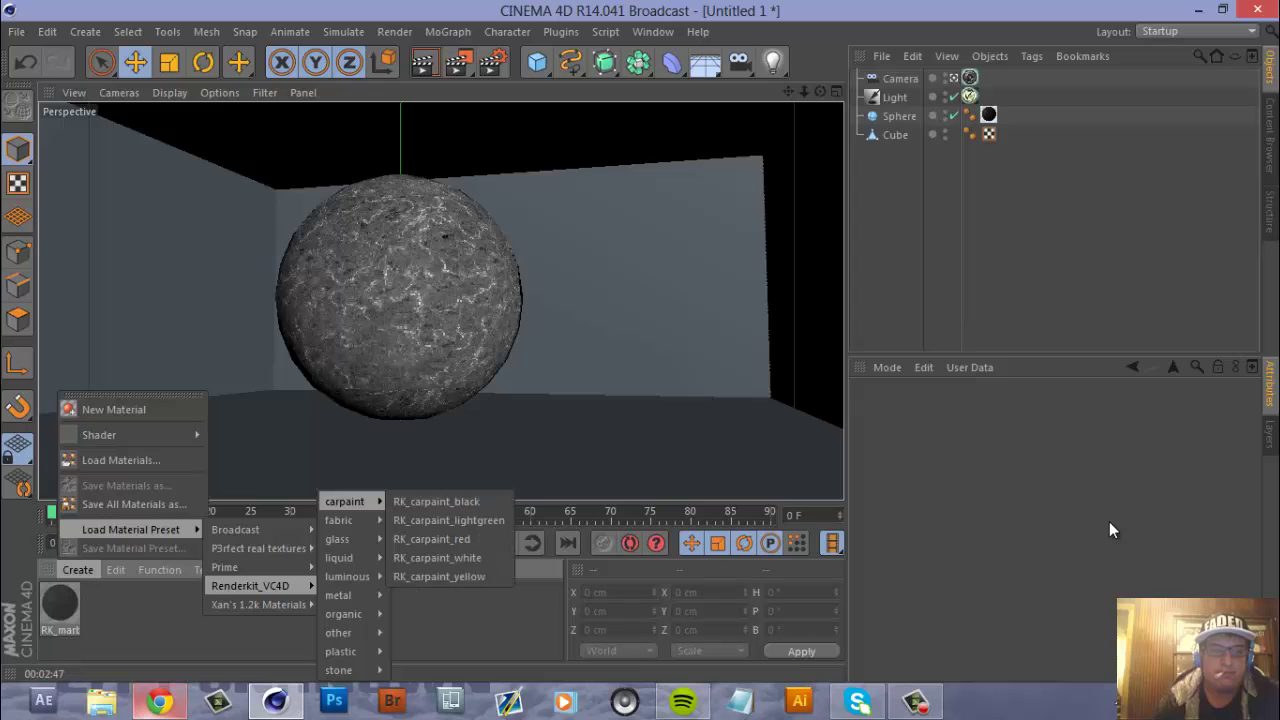
pyautogui.press('Right')
pyautogui.press('Down')
pyautogui.press('Down')
pyautogui.press('Down')
pyautogui.press('Down')
pyautogui.press('Up')
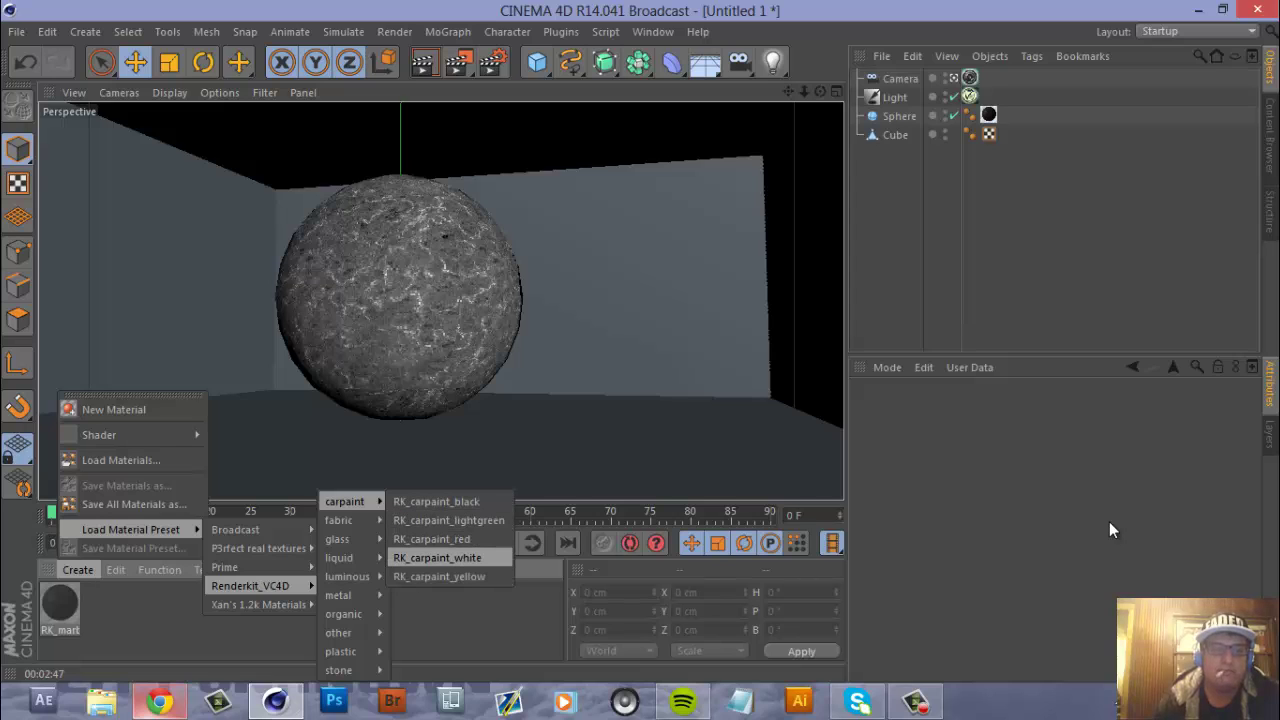
pyautogui.press('Return')
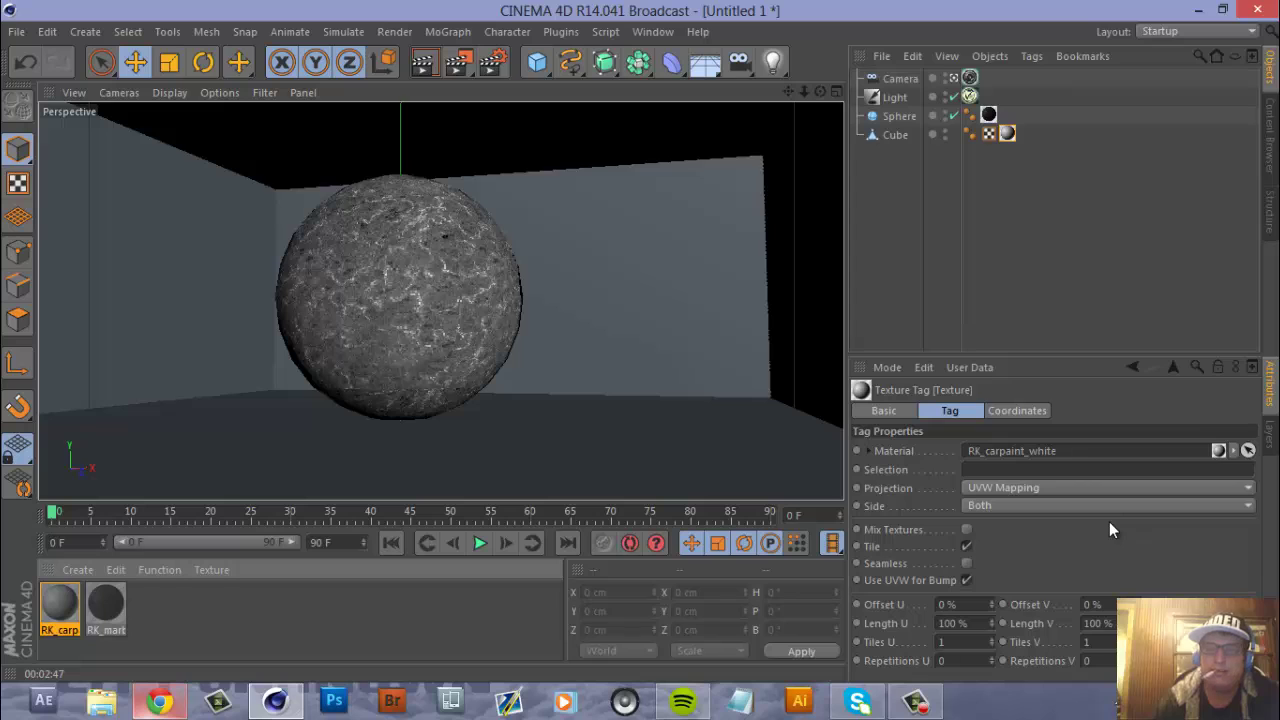
# Step: Set the projection of the cube's white car paint texture to Cubic and deselect the texture tag
pyautogui.click(1108, 488)
pyautogui.click(1110, 563)
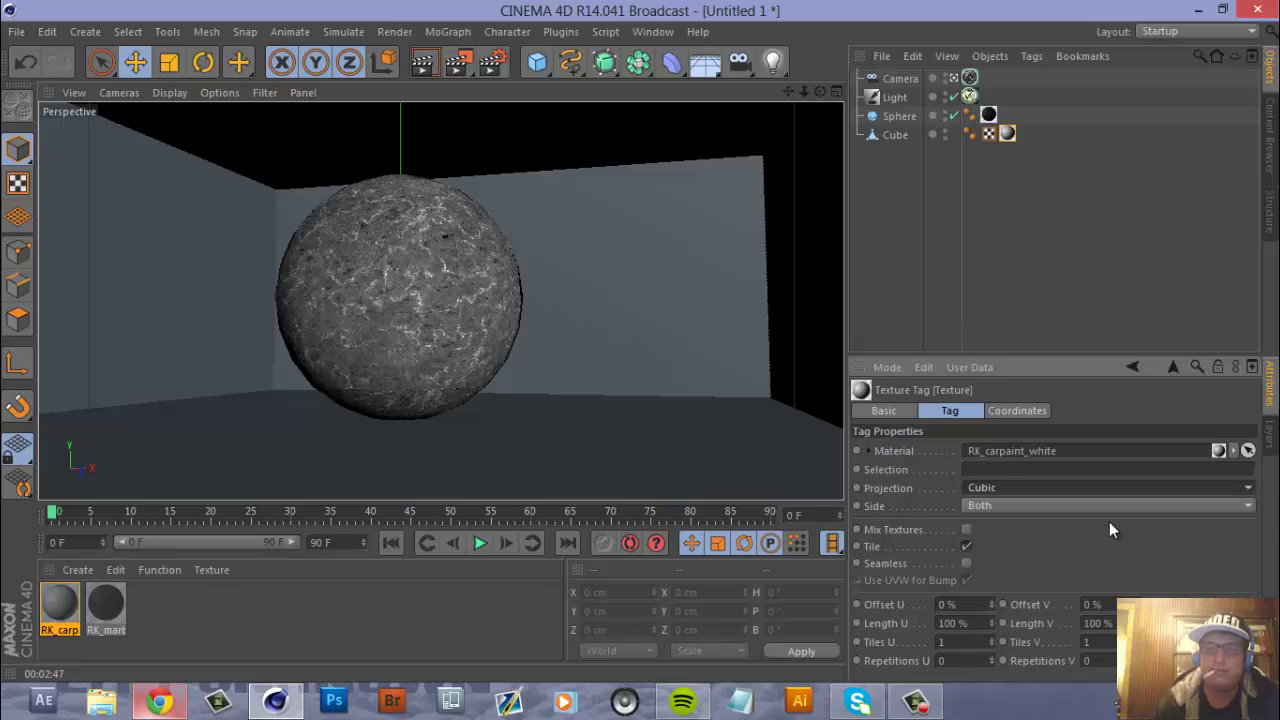
pyautogui.click(1080, 230)
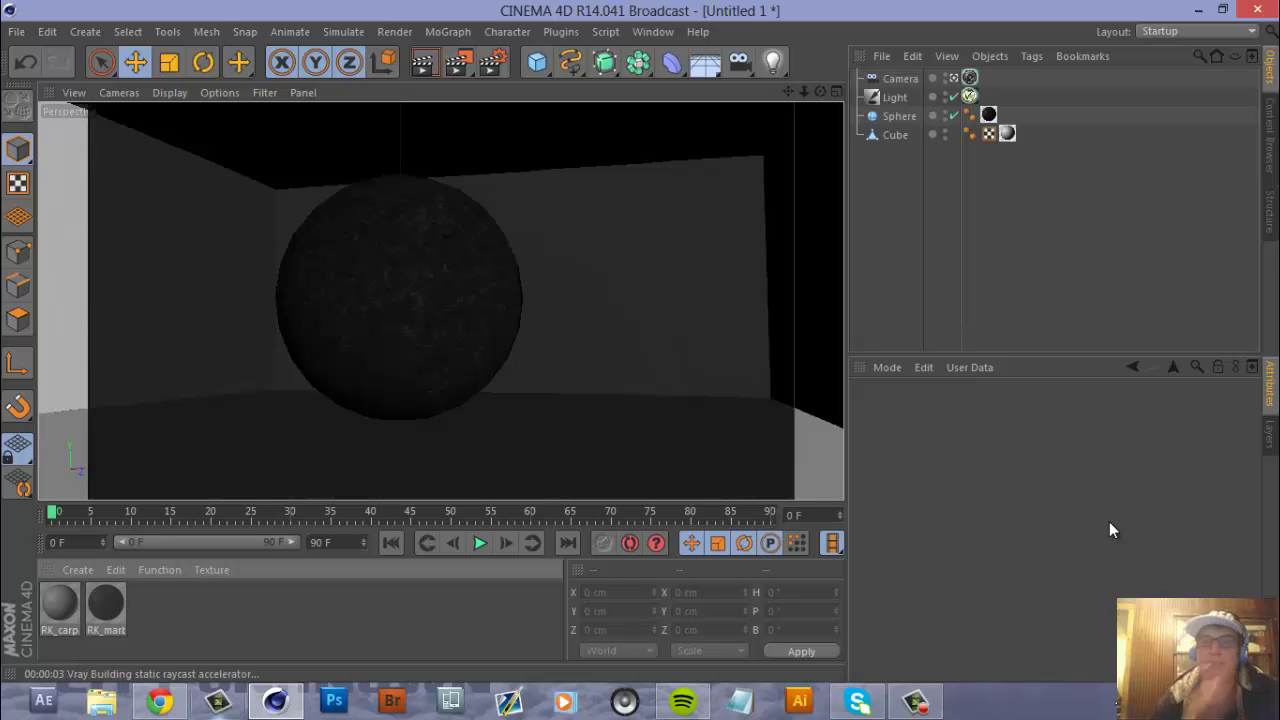
# Step: Render the camera view to check the marble and car paint materials, and clear the render from the viewport
pyautogui.press('F9')
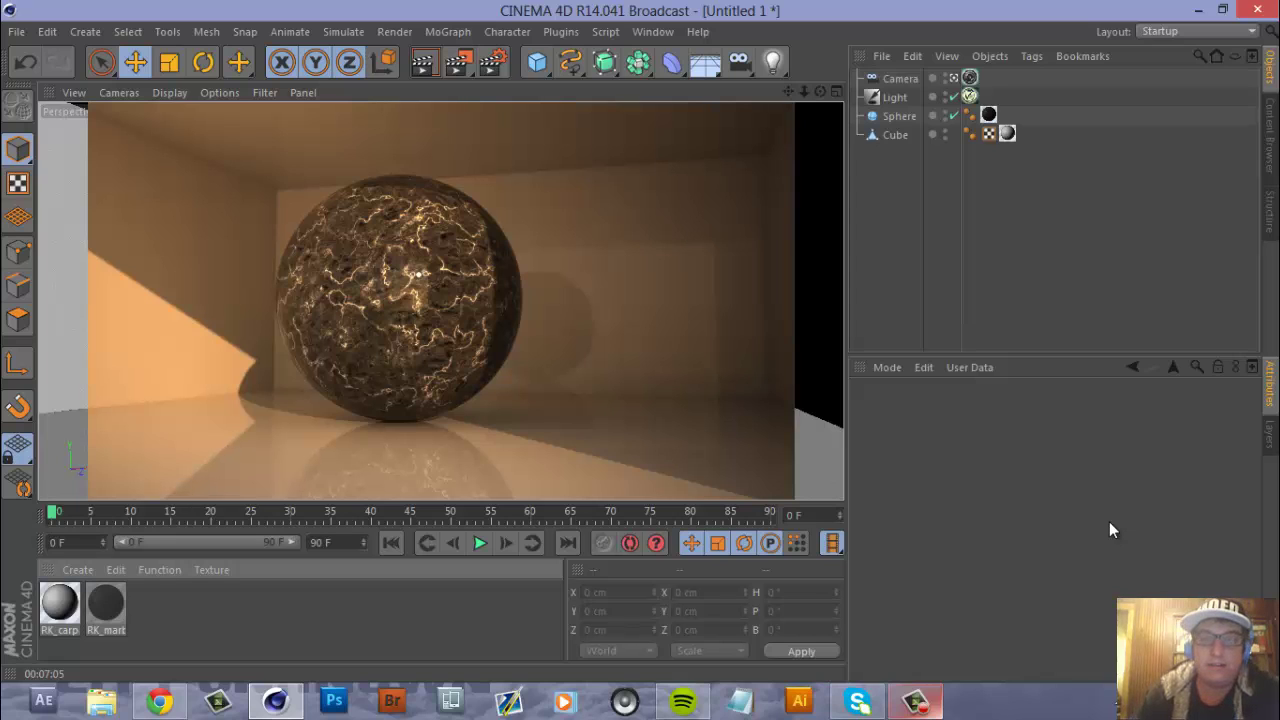
pyautogui.click(1113, 530)
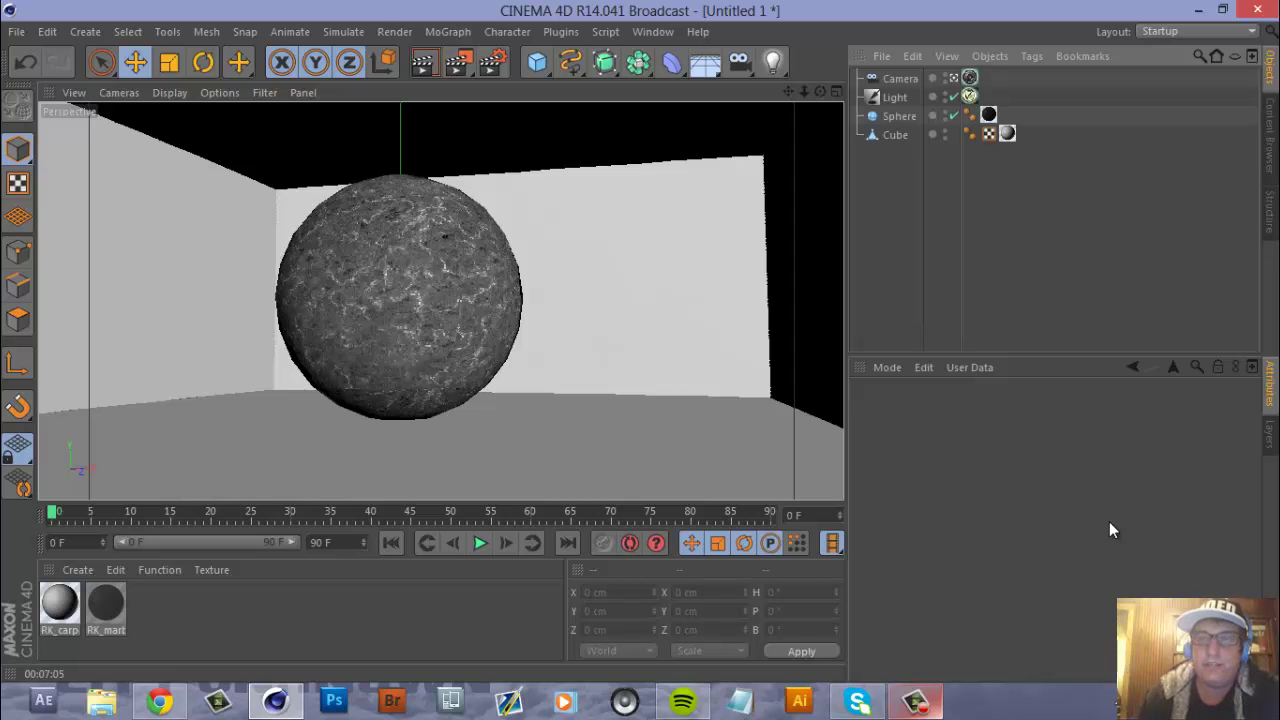
pyautogui.click(899, 116)
pyautogui.click(895, 135)
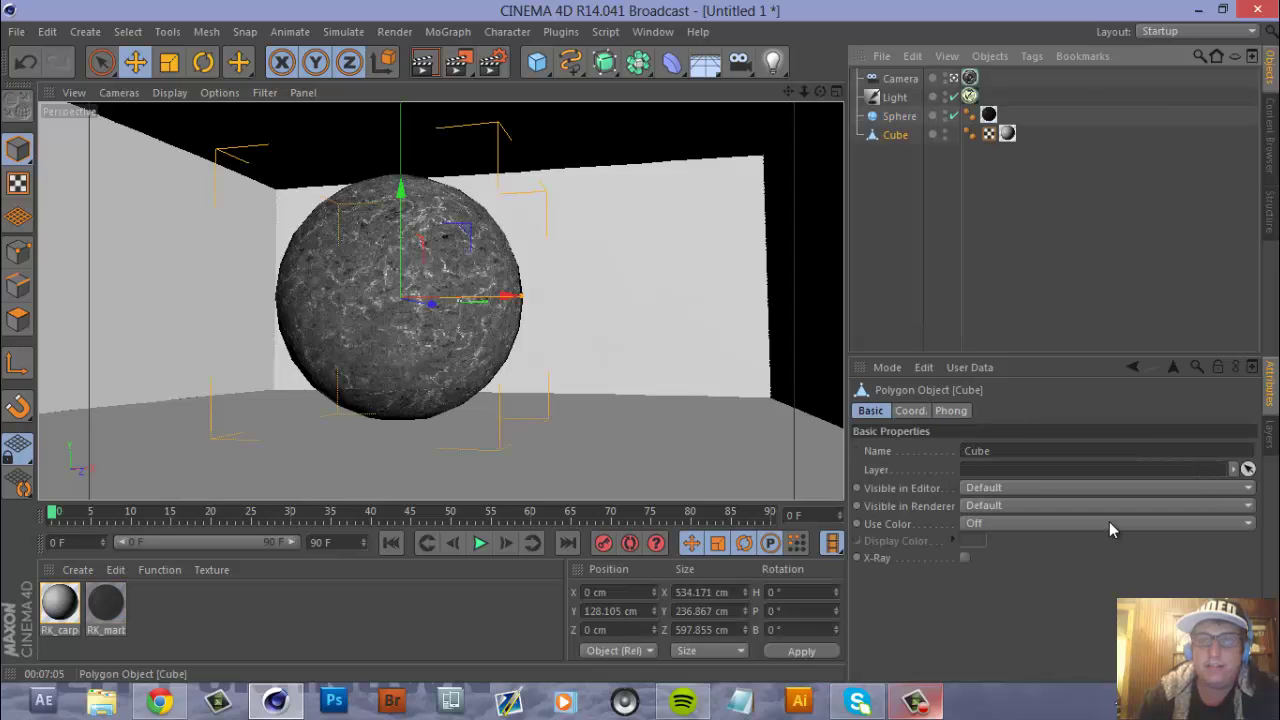
pyautogui.click(930, 220)
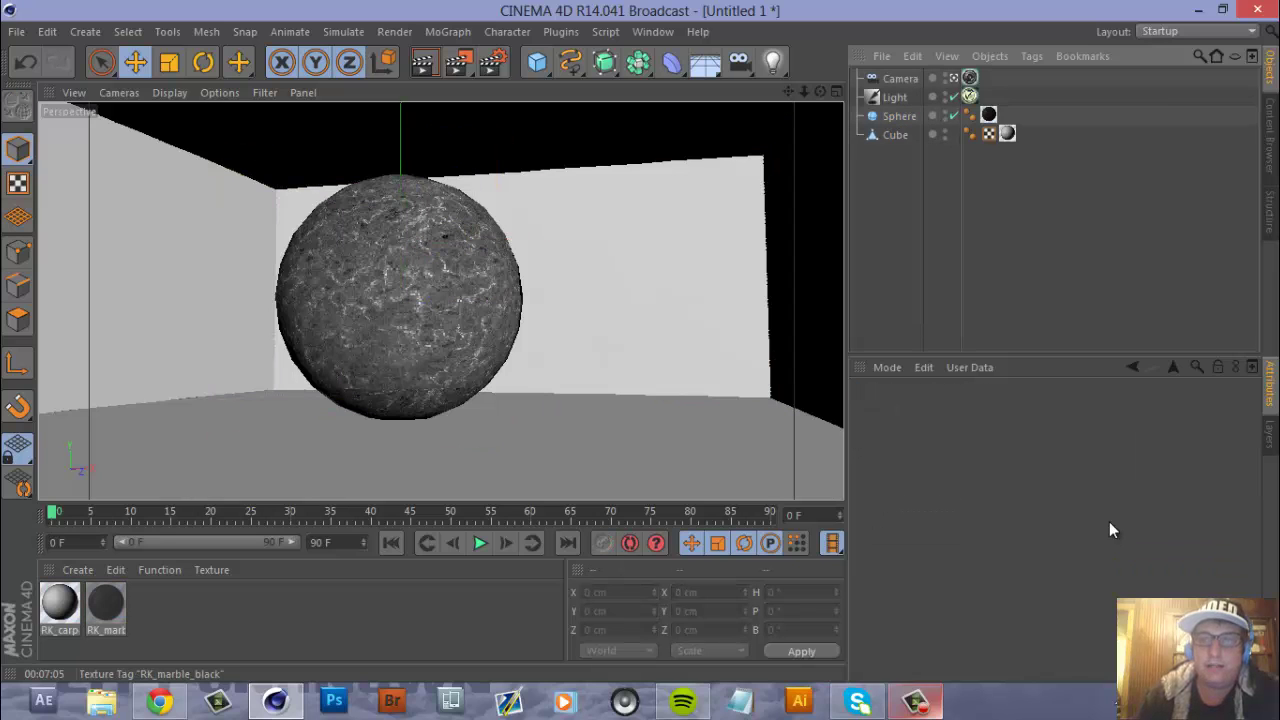
pyautogui.click(989, 115)
pyautogui.click(1020, 210)
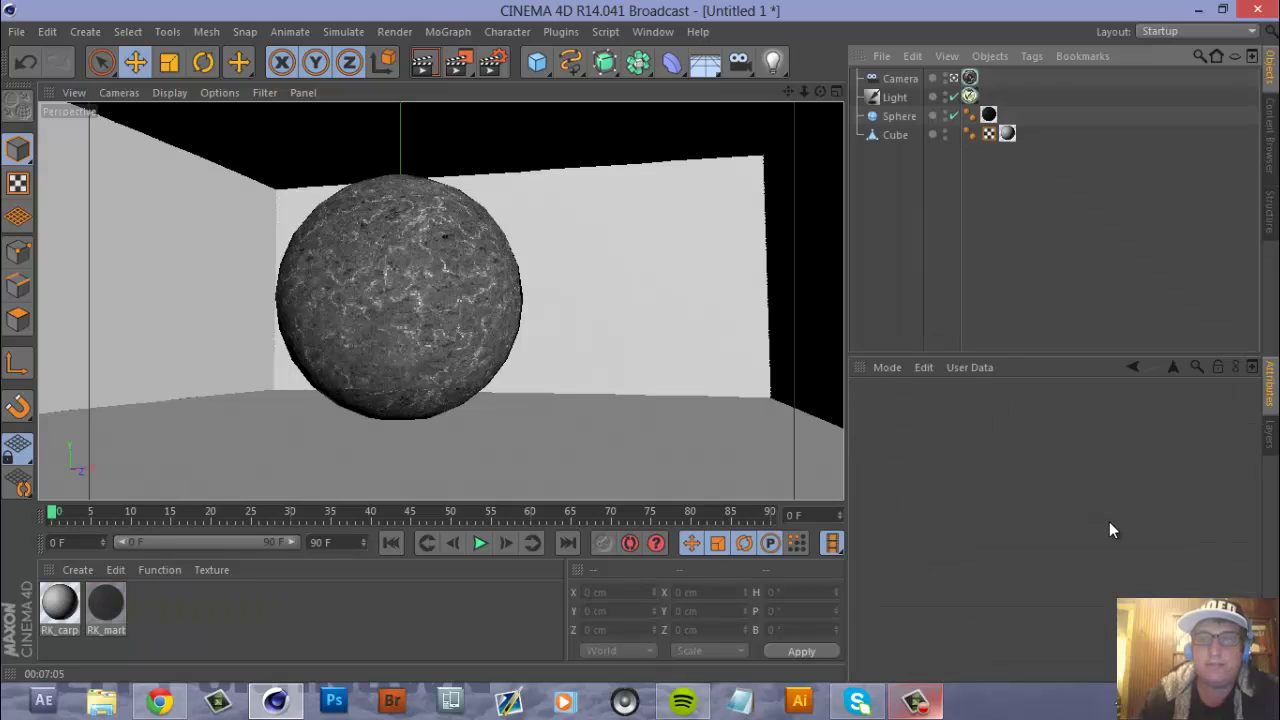